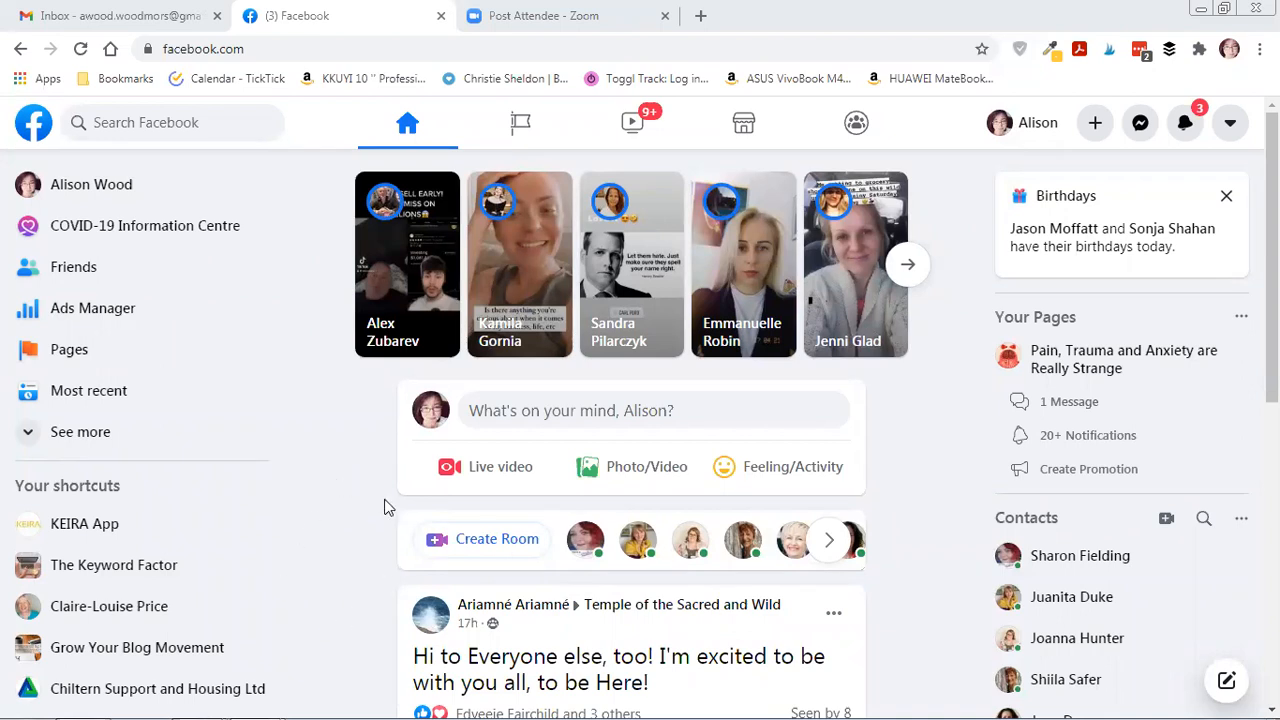
Reload the Facebook home News Feed using the Facebook logo.
left_click(33, 124)
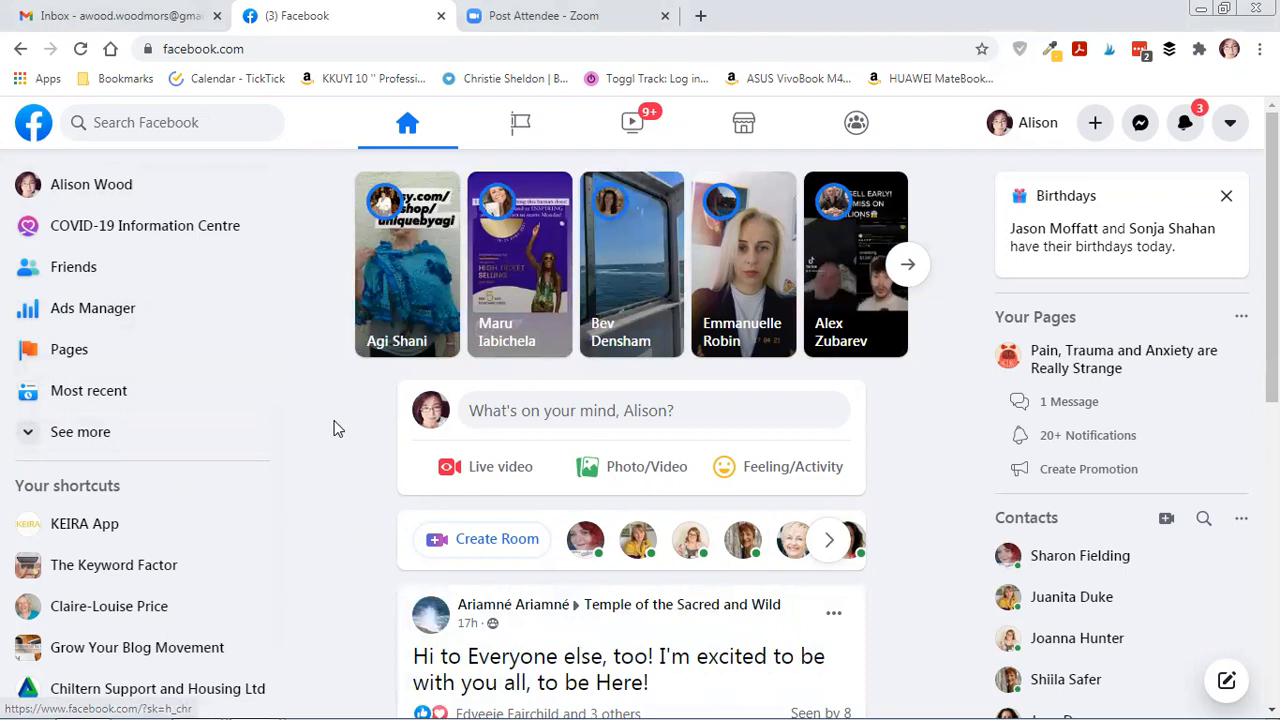
Go to Pages and choose + Create New Page.
left_click(55, 357)
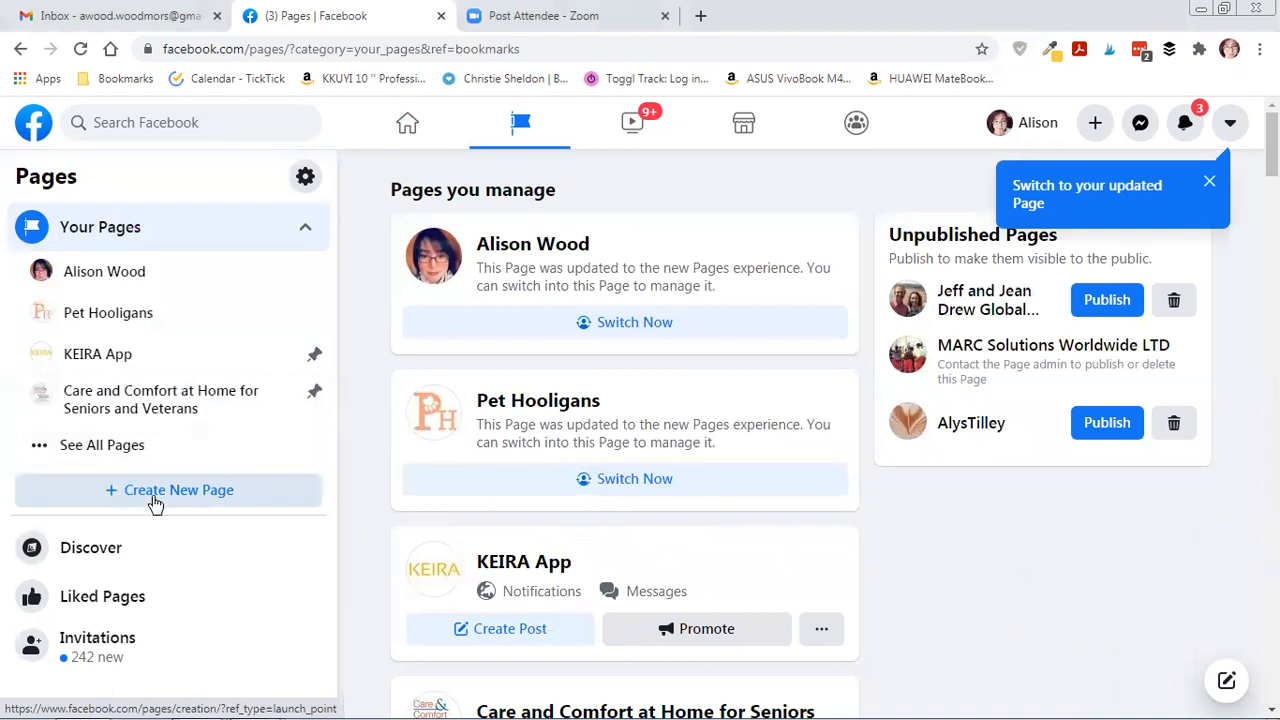
left_click(155, 501)
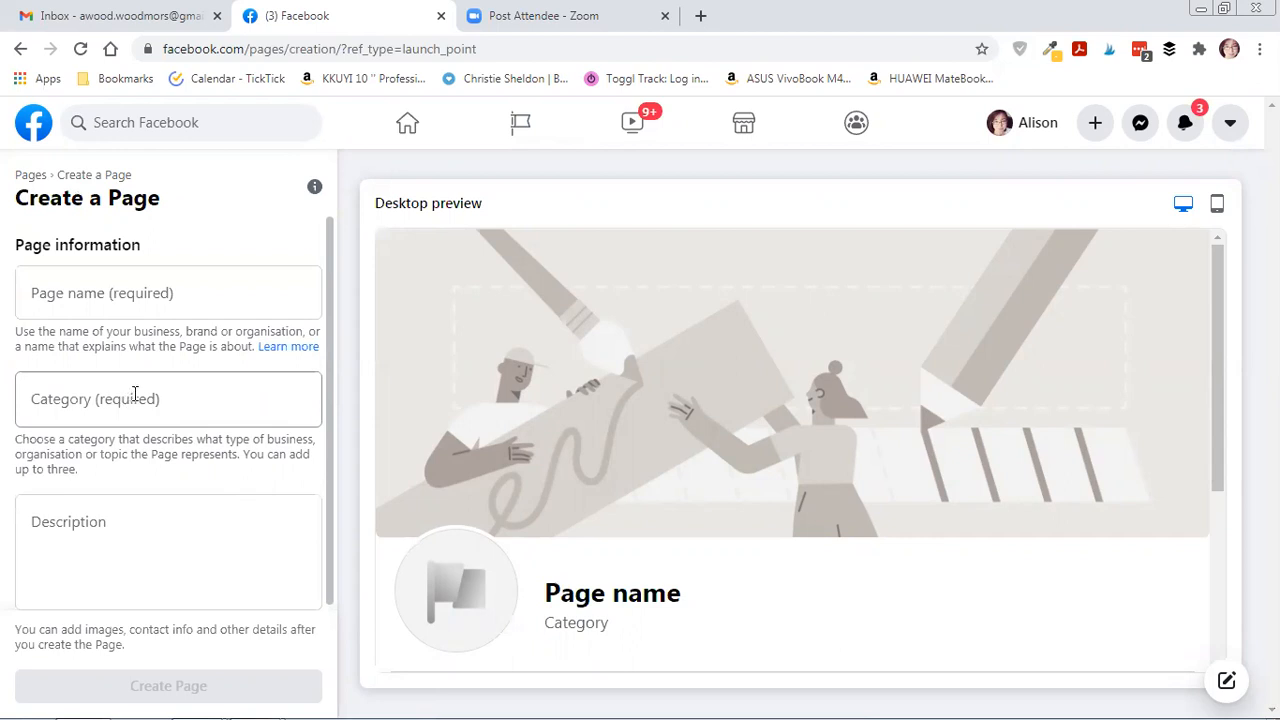
Enter 'Niche Business Success' as the Page name.
left_click(117, 294)
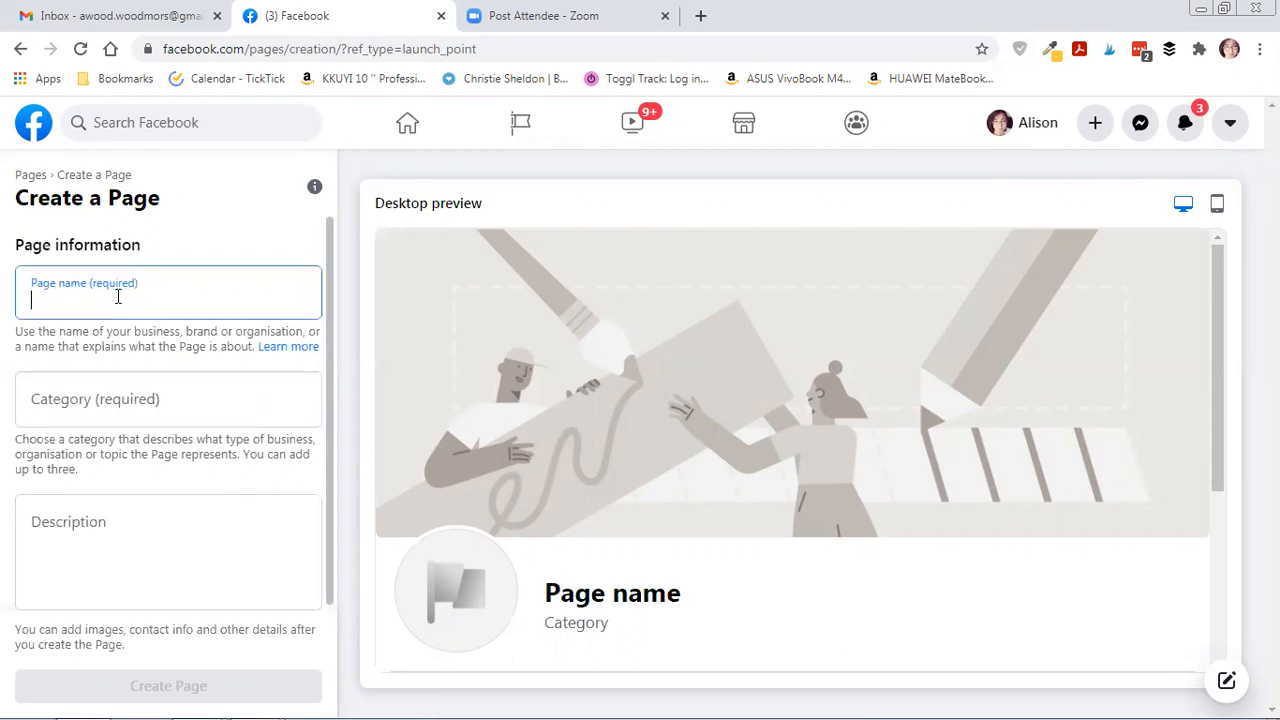
type("Niche")
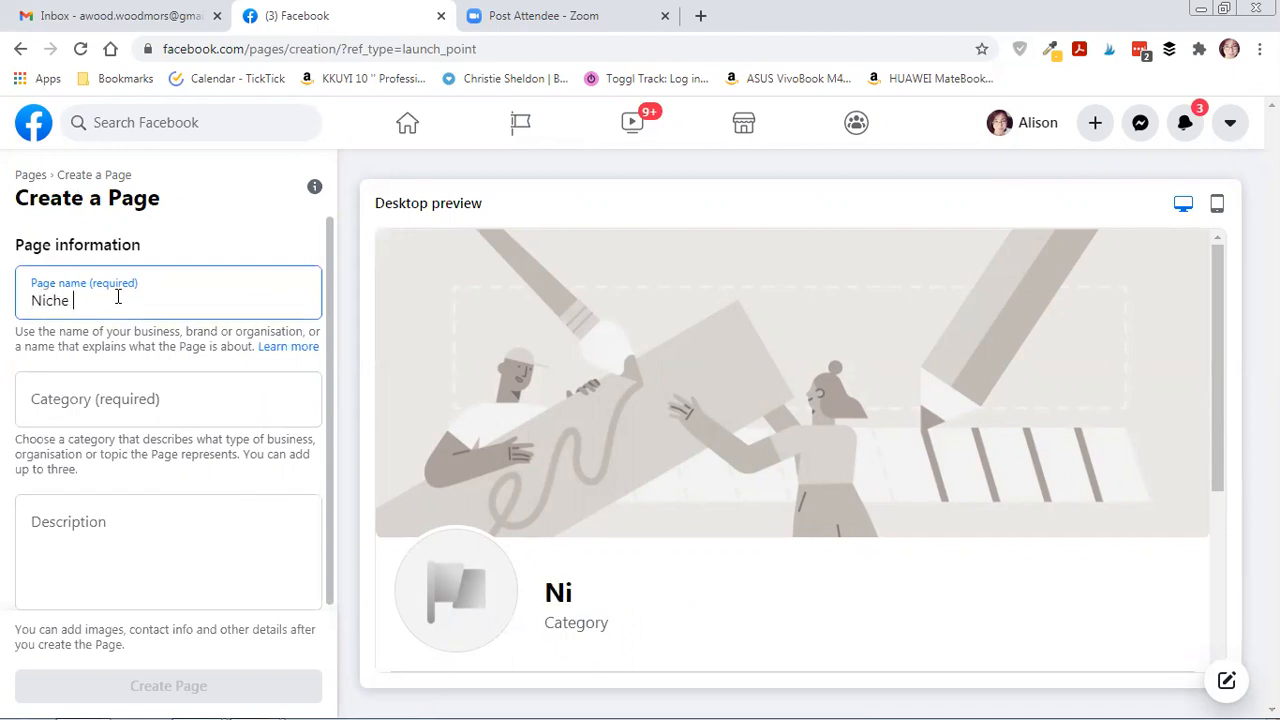
type(" Busies")
key("BackSpace")
key("BackSpace")
type("nes")
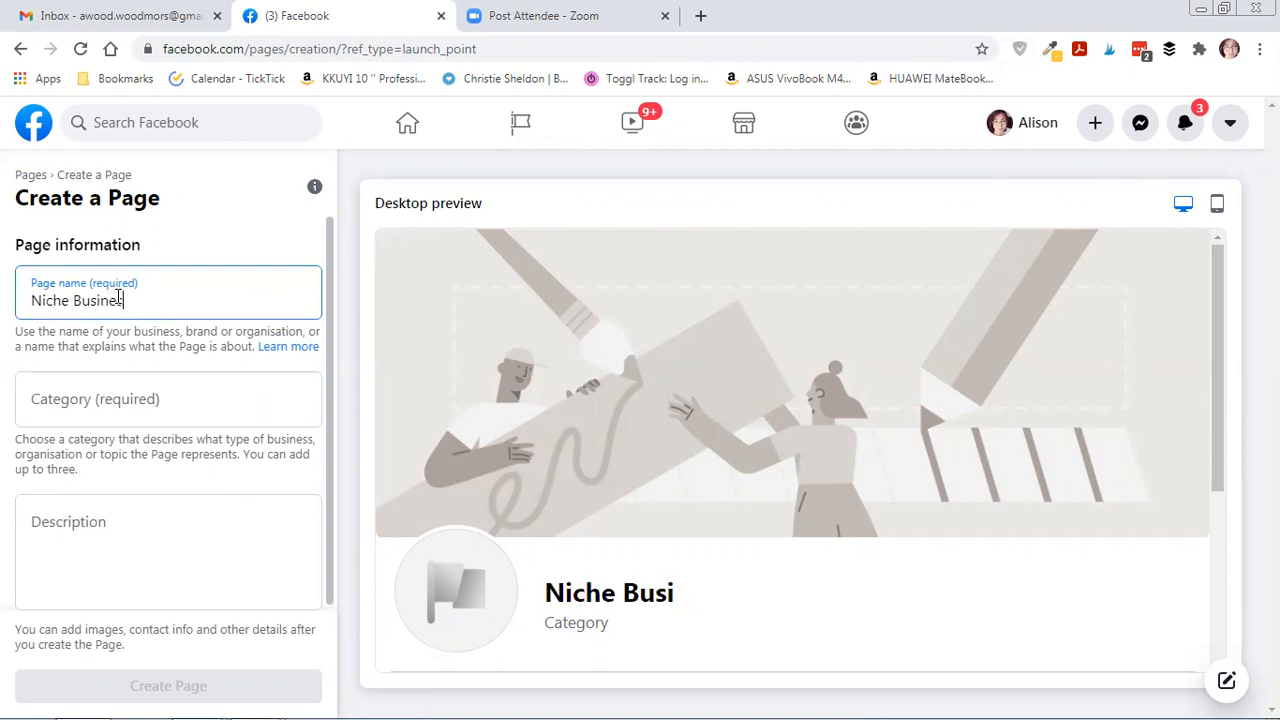
type("s Success")
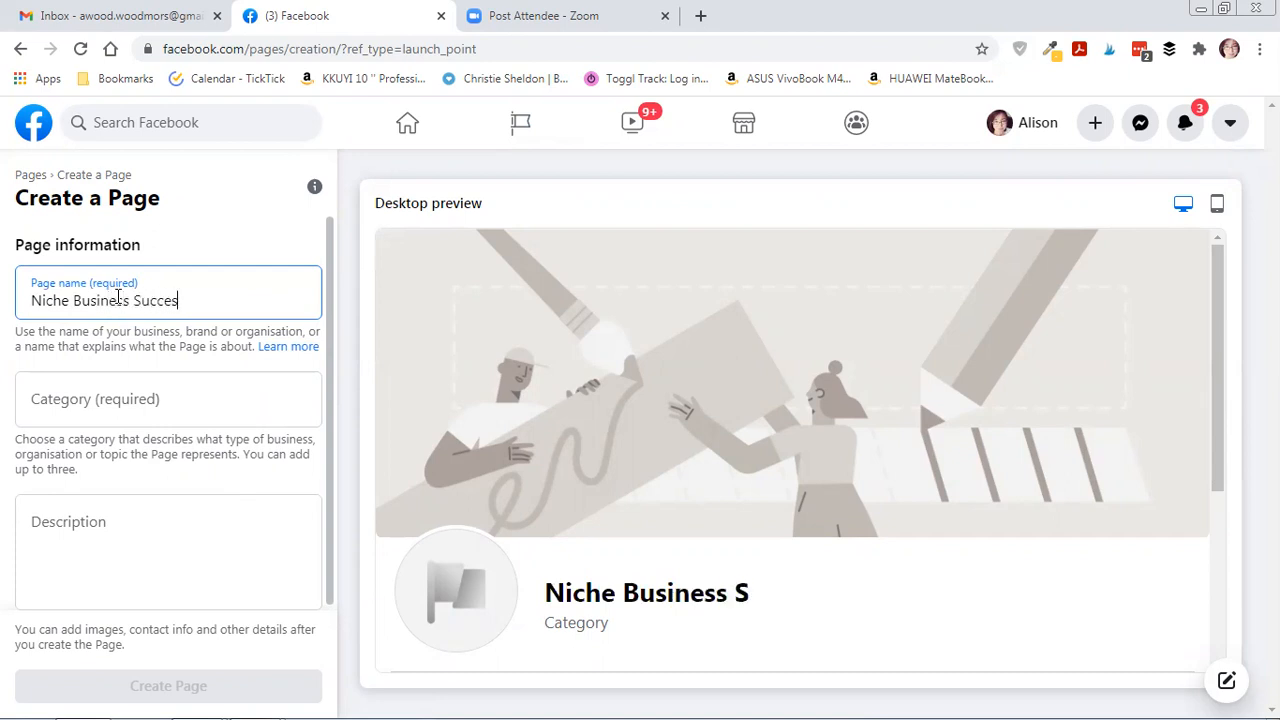
Search categories for 'marketing' and set the Page category to Advertising/marketing.
left_click(60, 402)
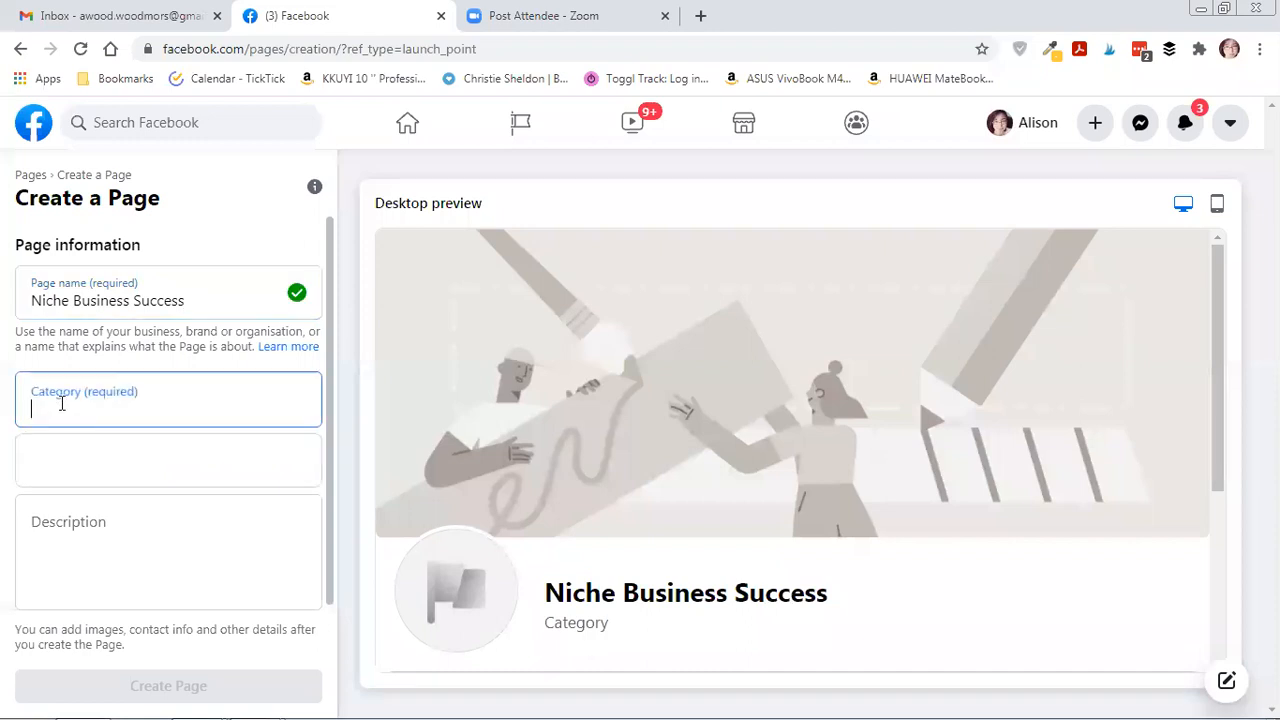
left_click(117, 462)
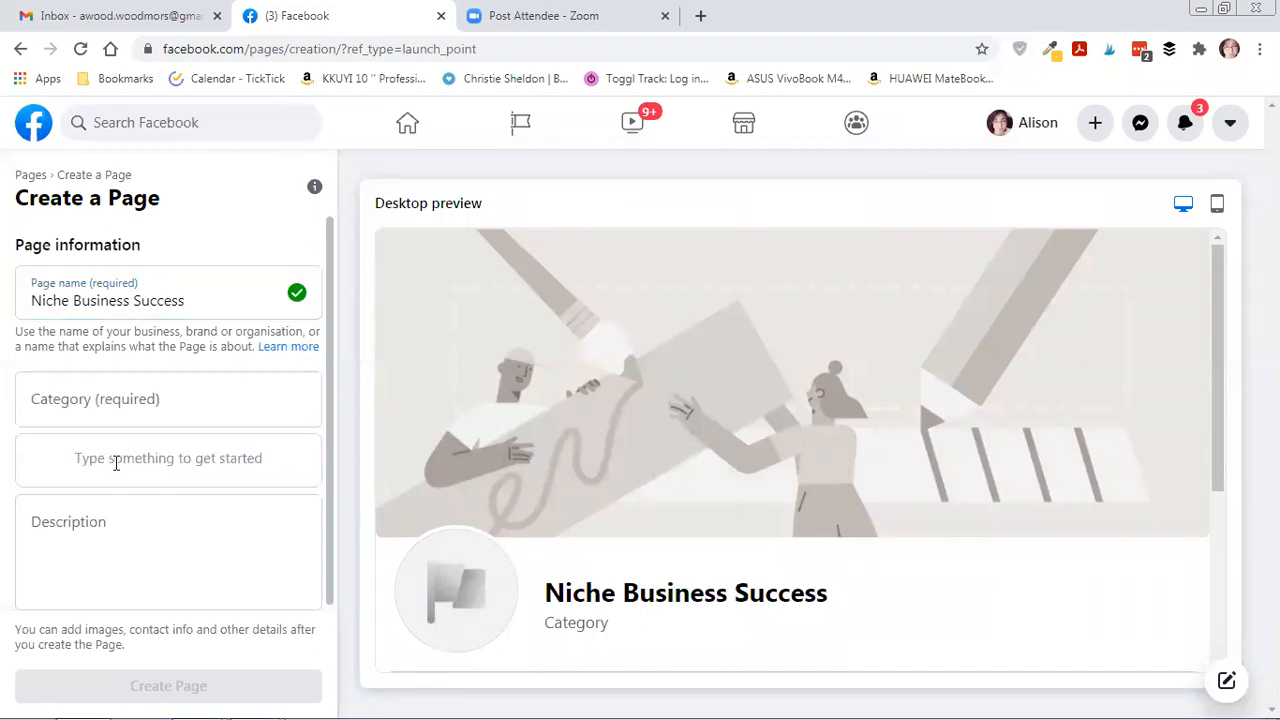
left_click(109, 397)
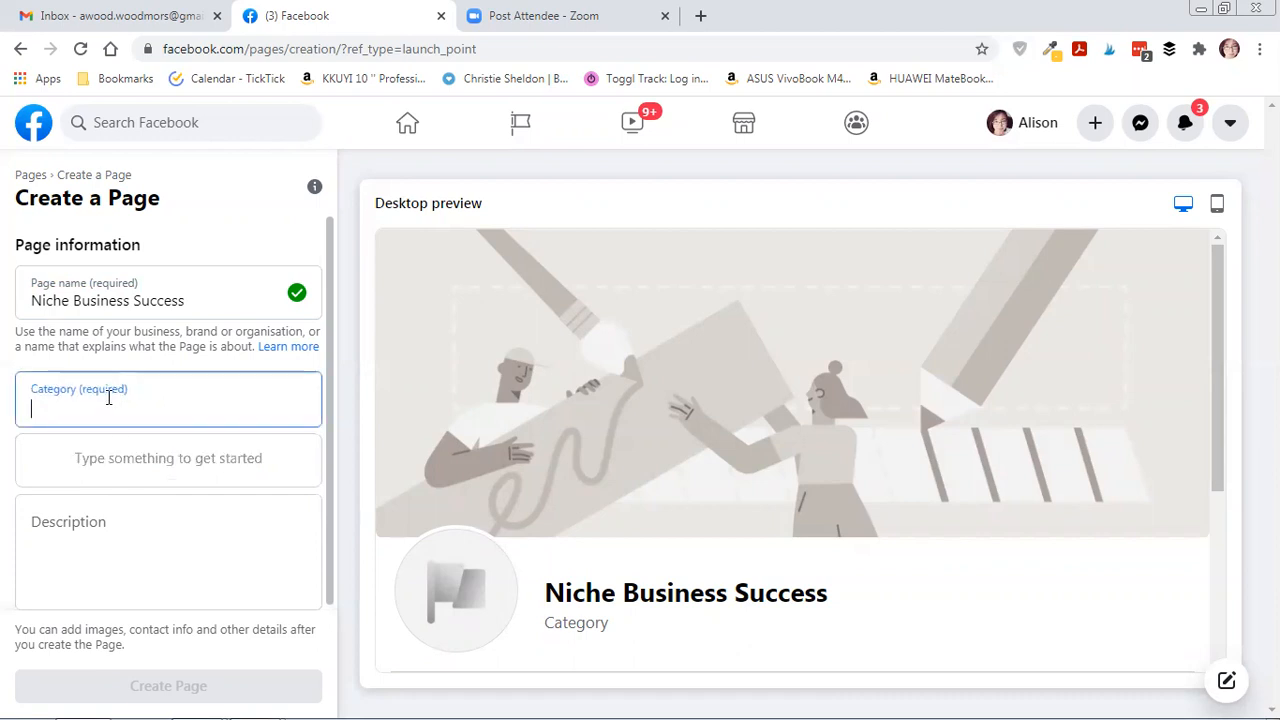
type("marke")
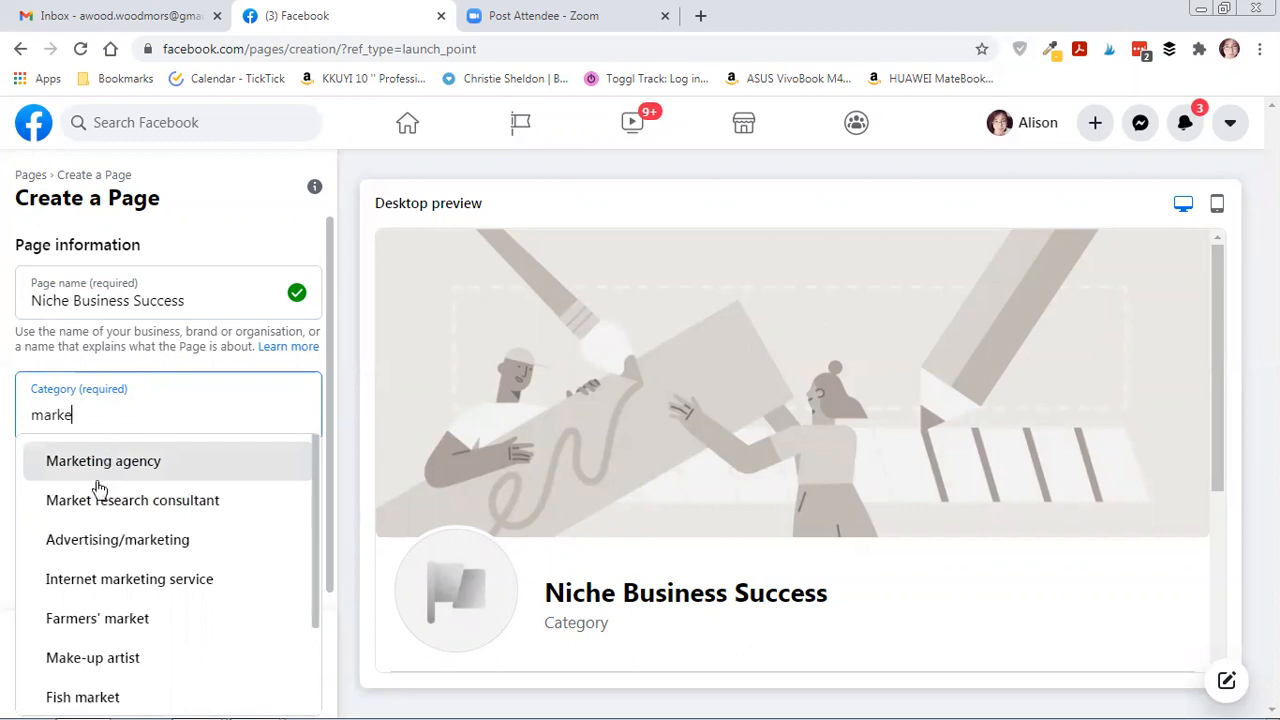
scroll(100, 492, "down", 2)
scroll(107, 494, "up", 2)
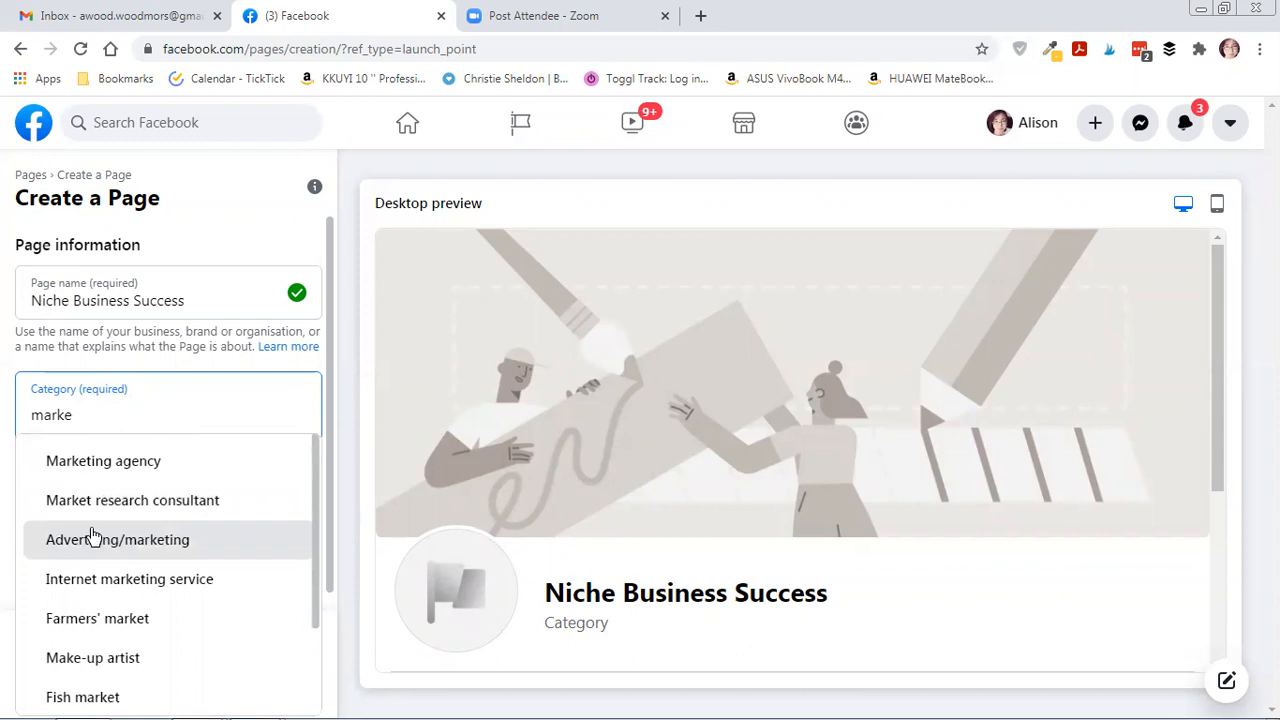
left_click_drag(86, 408, 14, 425)
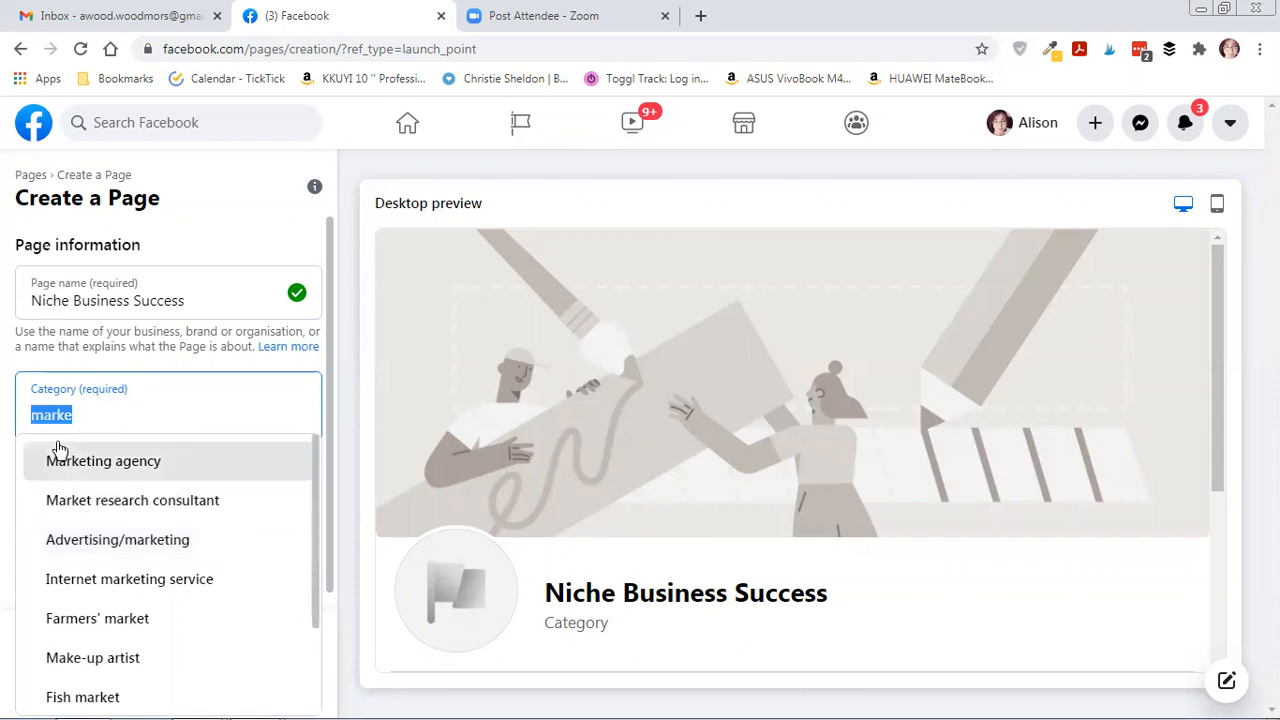
type("business")
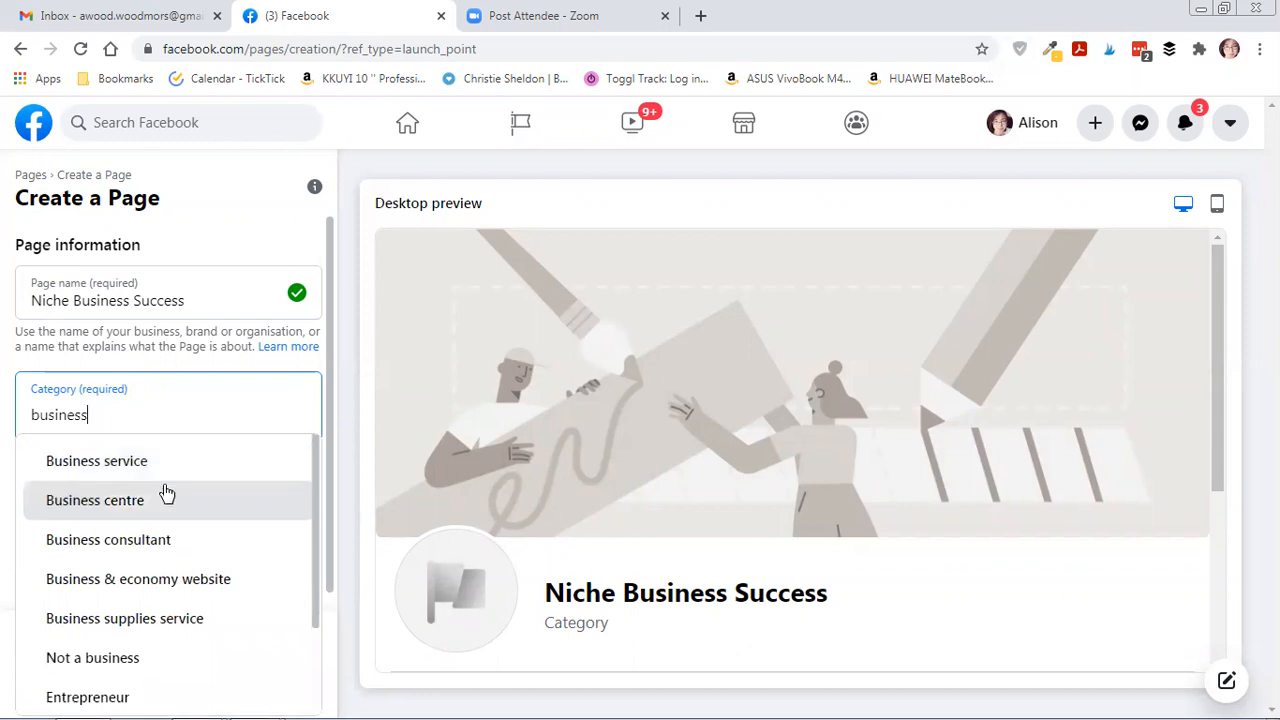
scroll(200, 475, "down", 1)
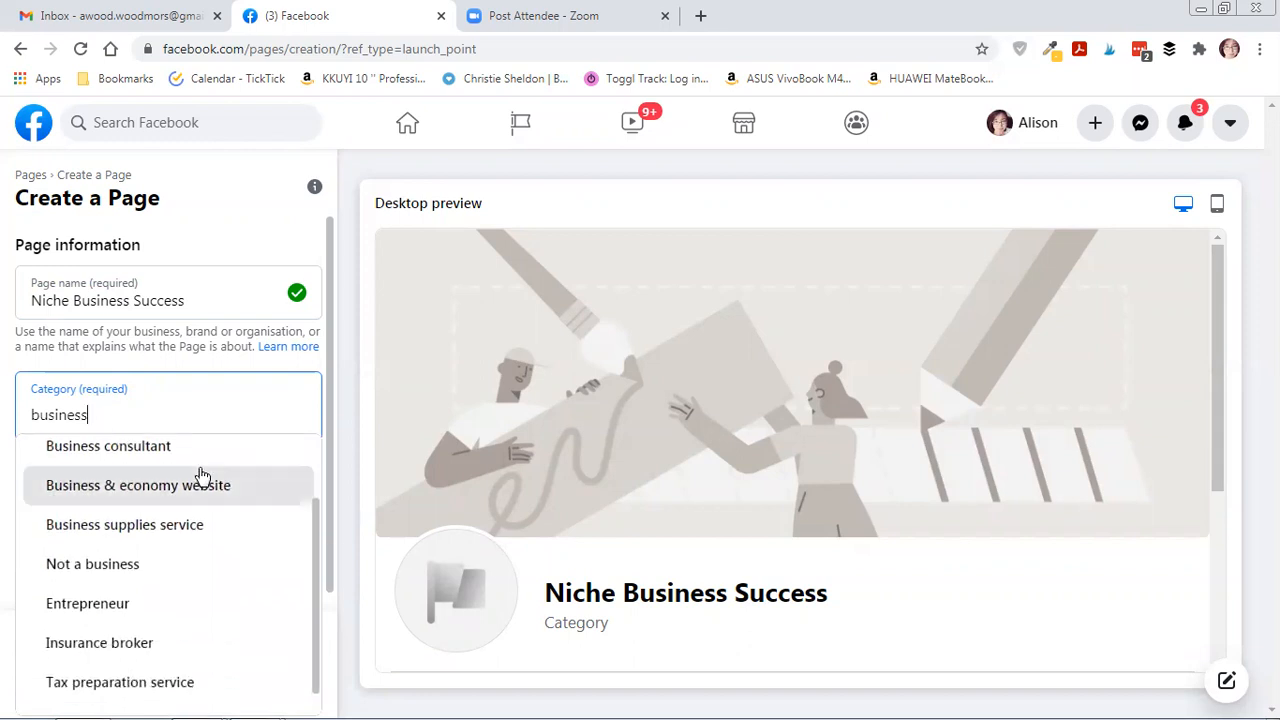
scroll(202, 484, "down", 1)
scroll(134, 452, "up", 2)
left_click_drag(88, 414, 3, 414)
type("marketing")
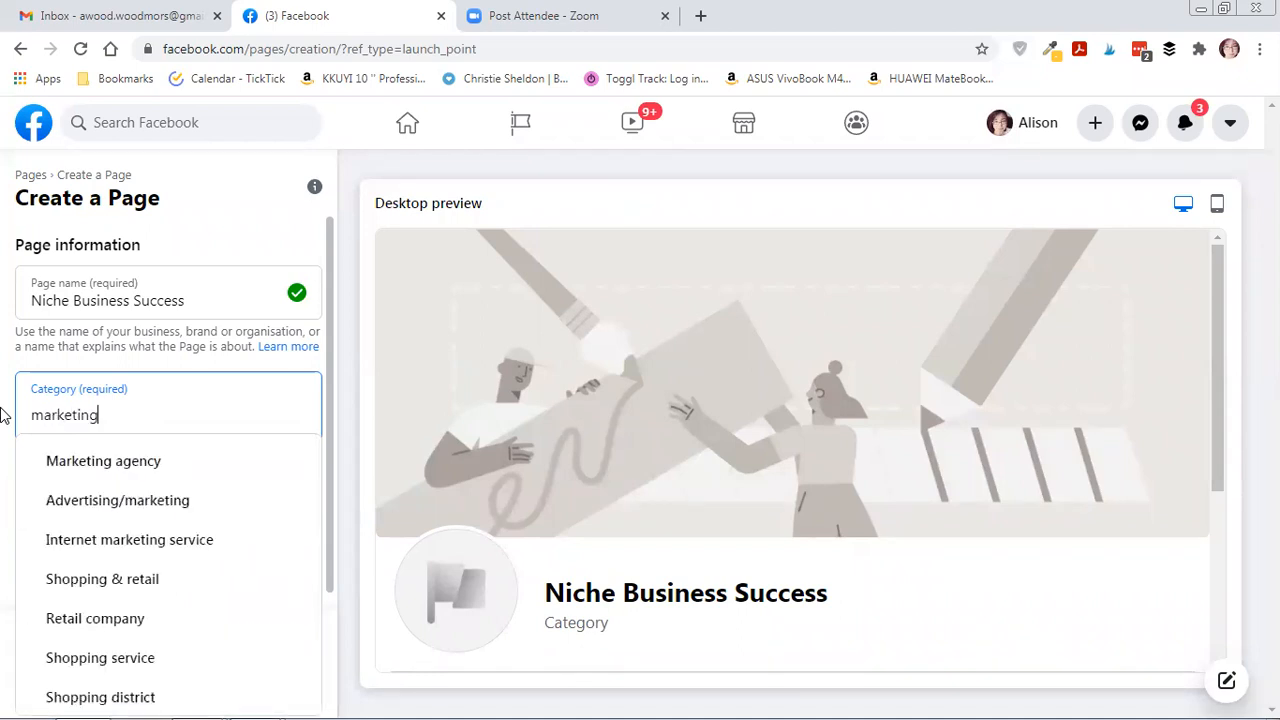
left_click(82, 508)
scroll(120, 520, "down", 1)
left_click(101, 521)
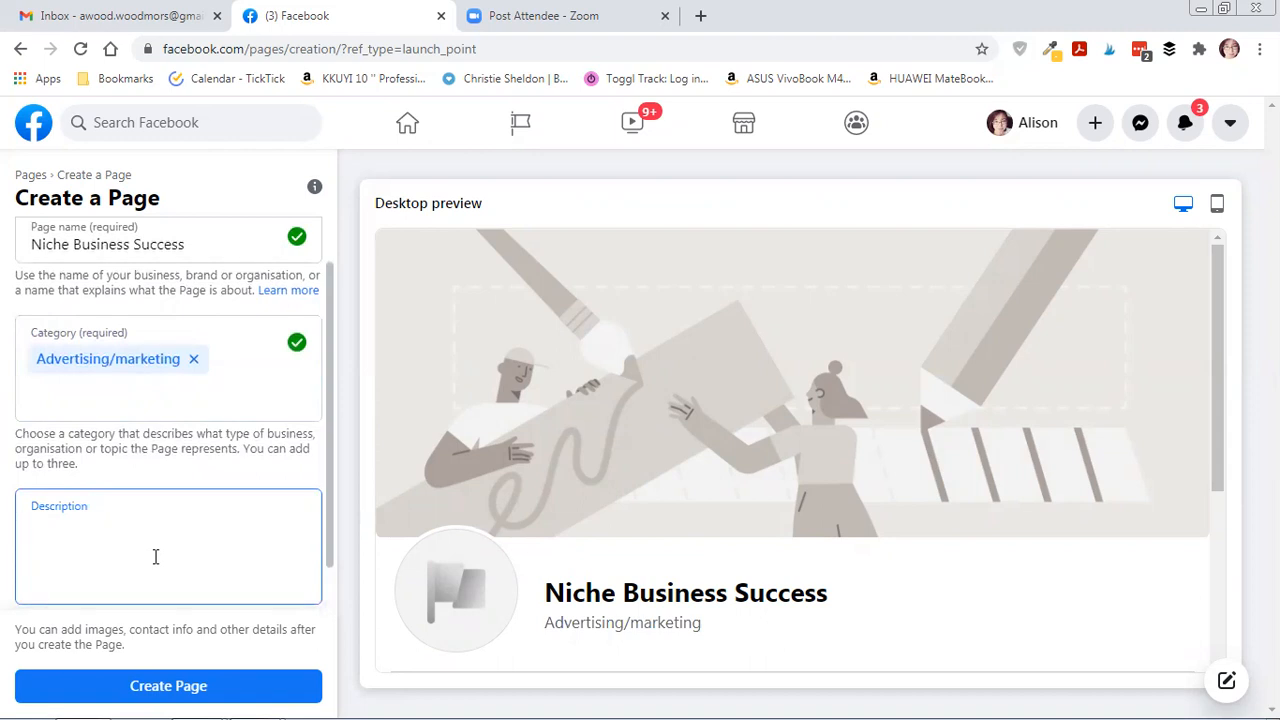
Enter the description 'Niche Business Success can help you build your business more easily.' and create the Page.
type("Niche Business Succe")
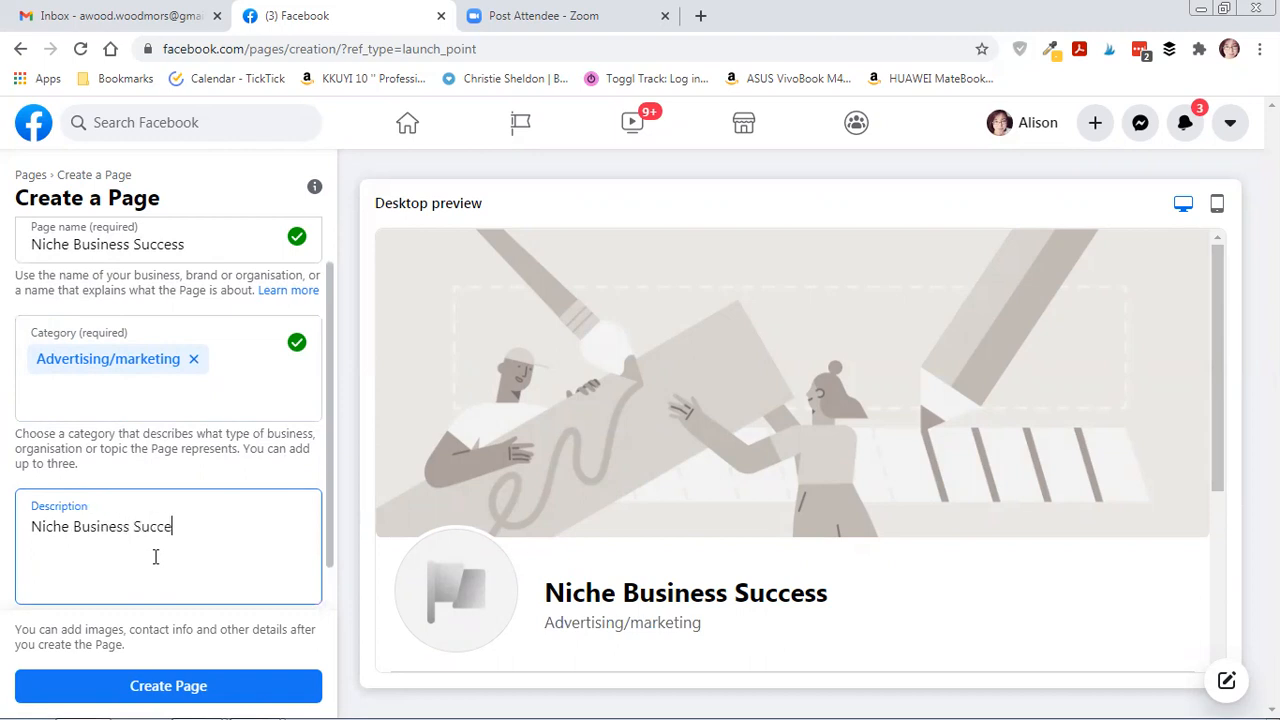
type("ss can help you build your business")
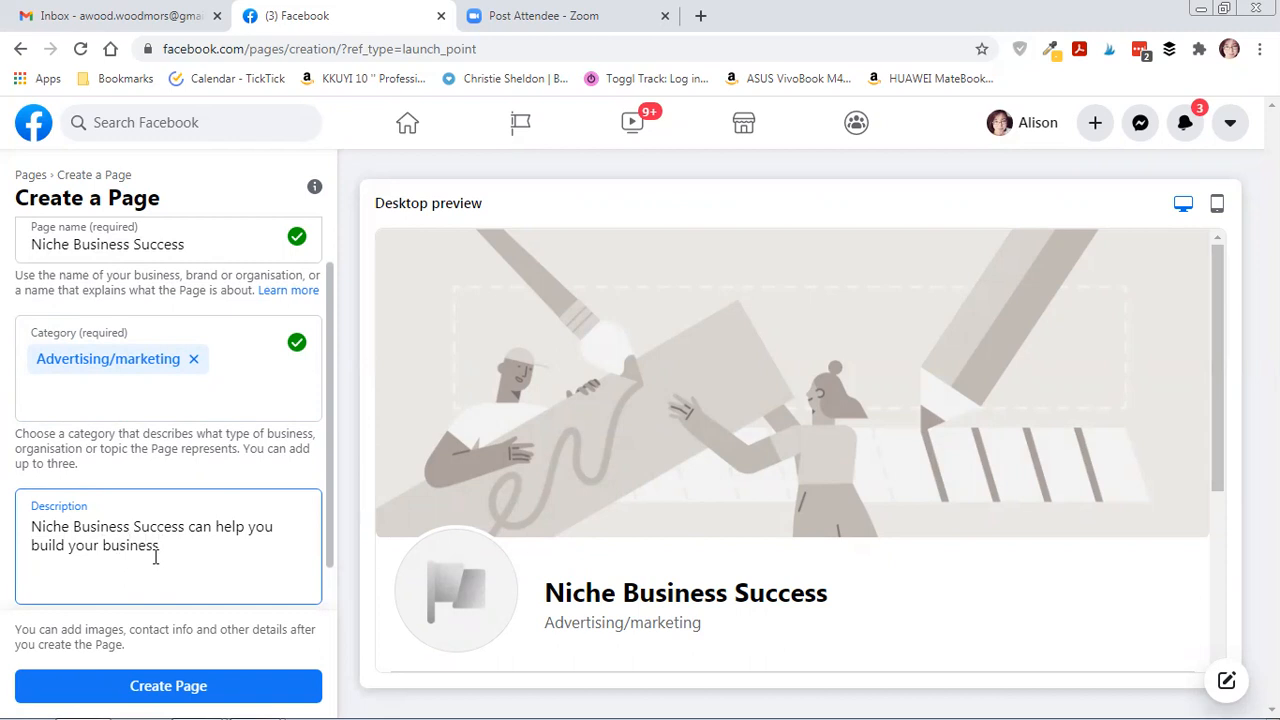
type(" more eas")
type("iley")
key("BackSpace")
key("BackSpace")
type("y.")
left_click(177, 688)
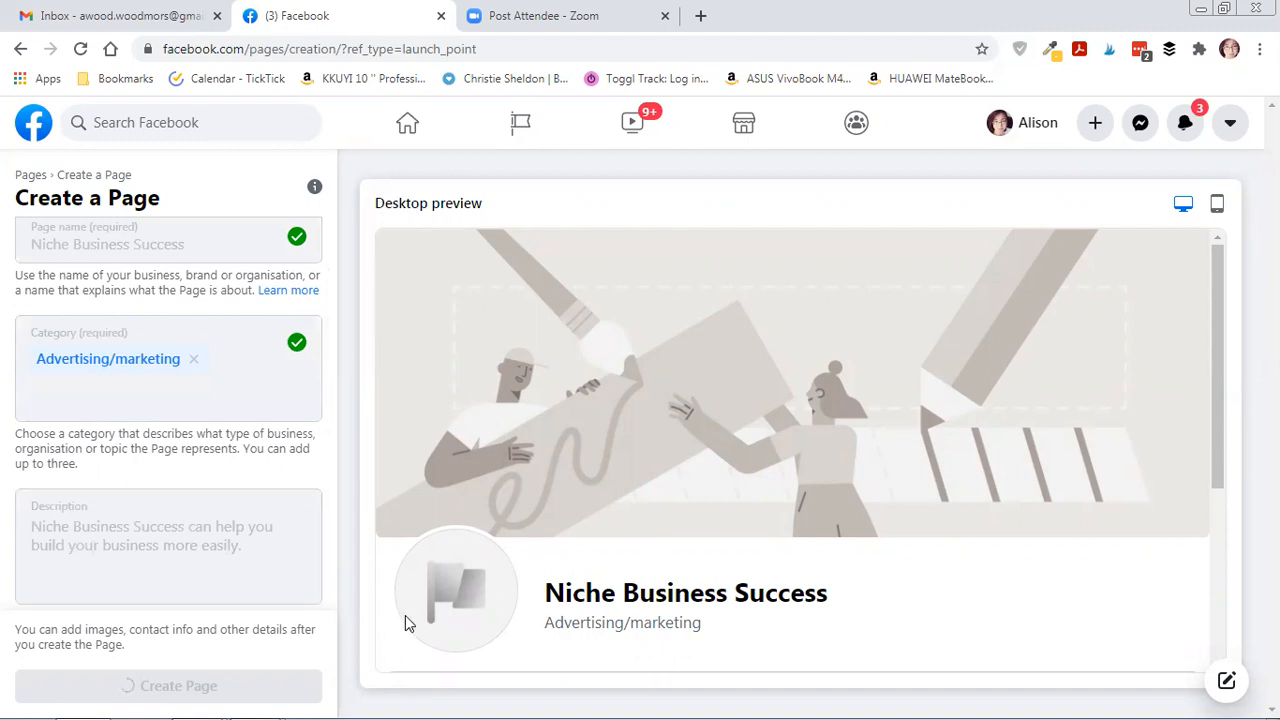
scroll(459, 416, "down", 2)
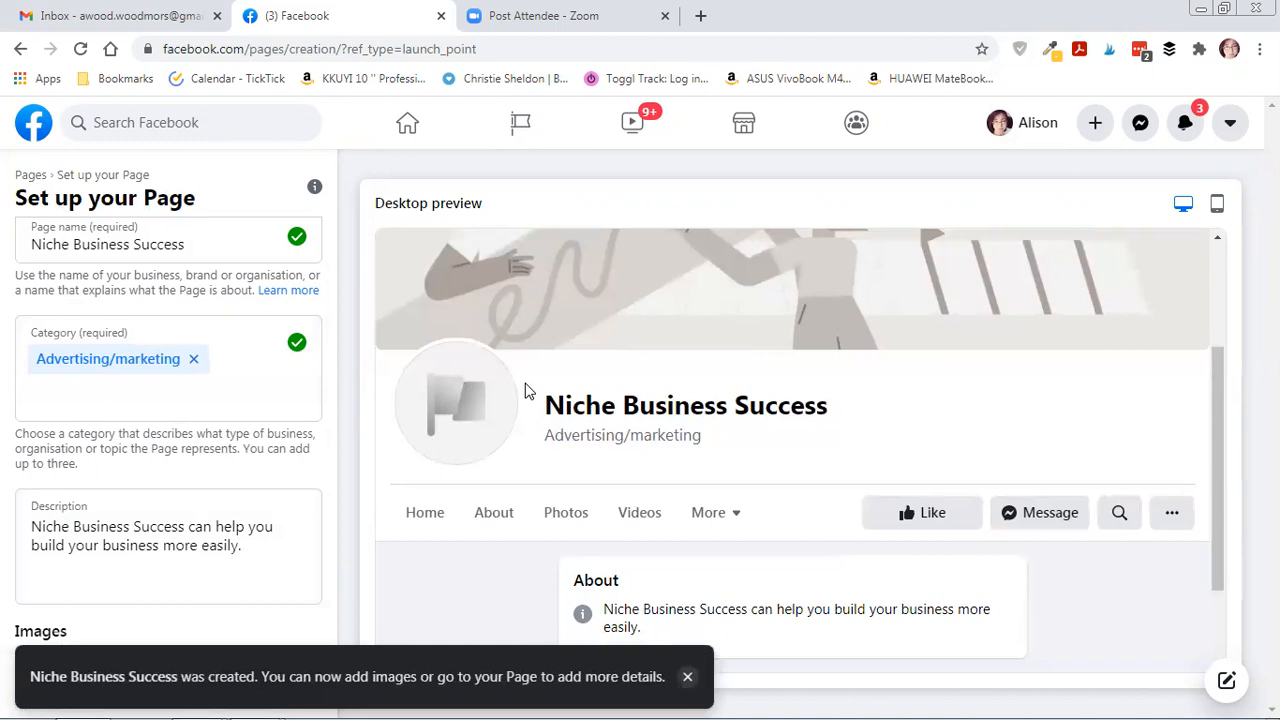
Dismiss the Page-created notice and save the new Page's setup details.
left_click(688, 679)
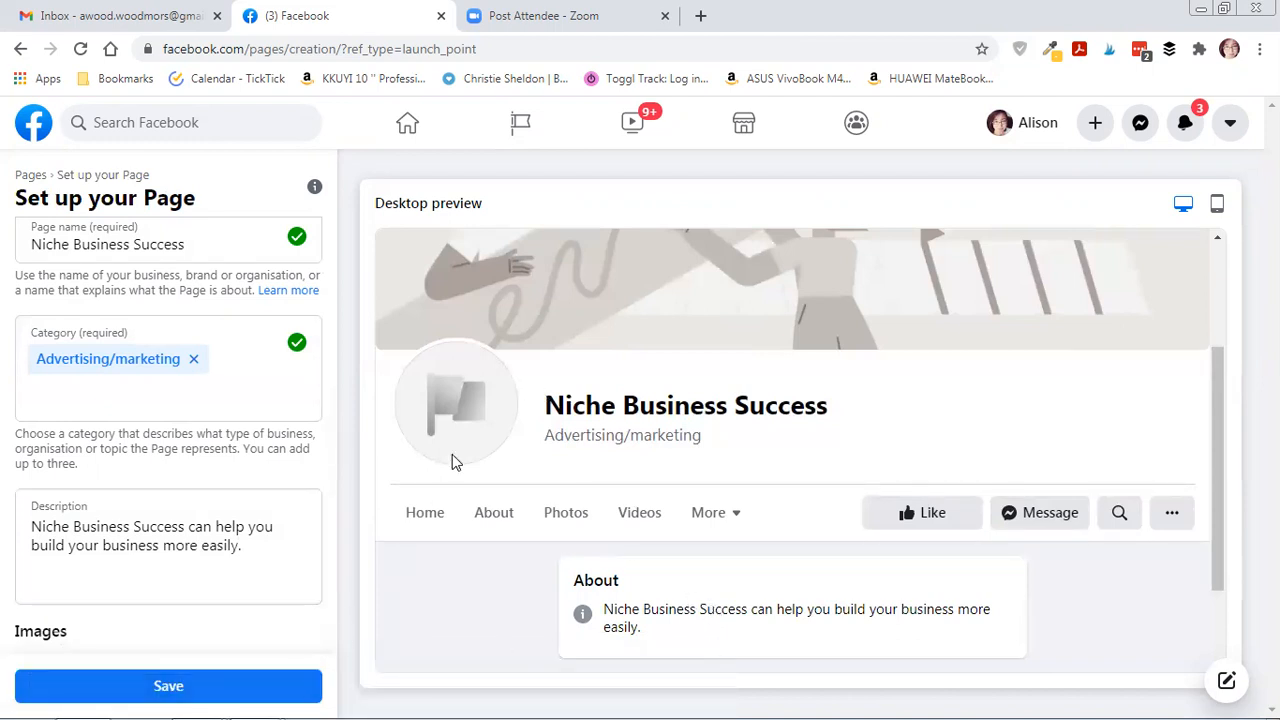
scroll(460, 485, "down", 2)
scroll(611, 459, "up", 1)
scroll(611, 459, "down", 1)
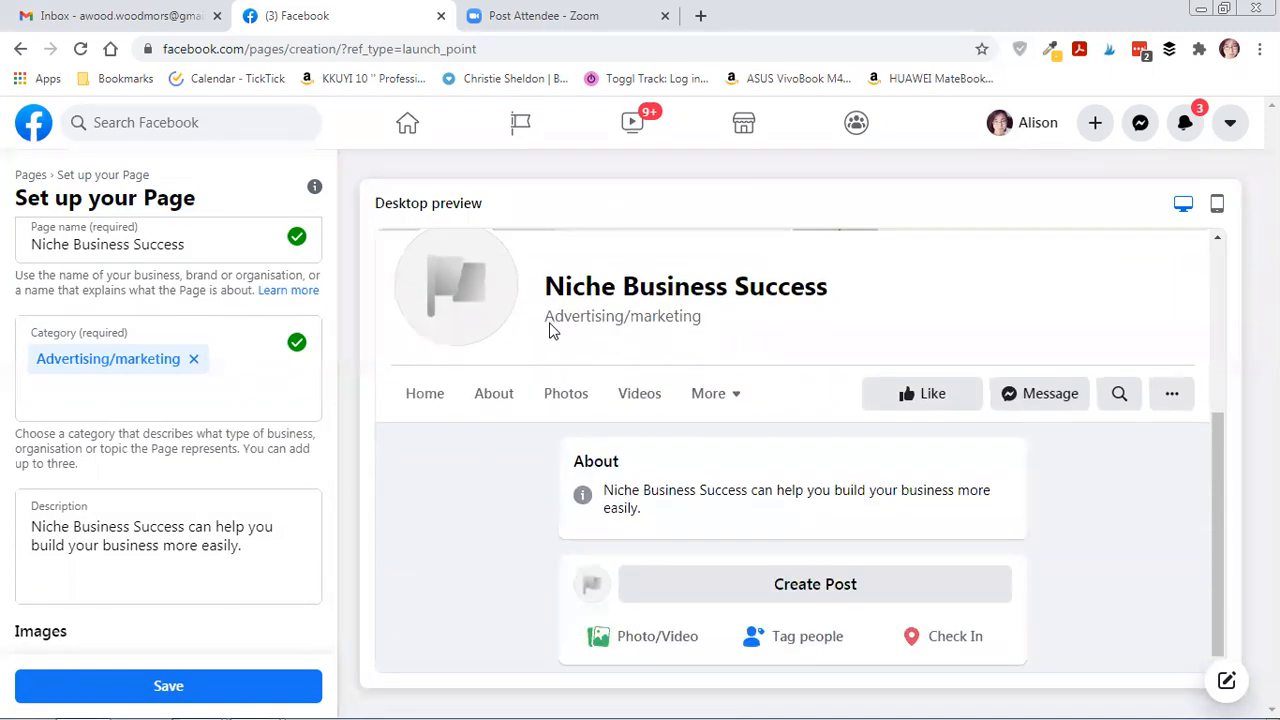
scroll(474, 526, "up", 3)
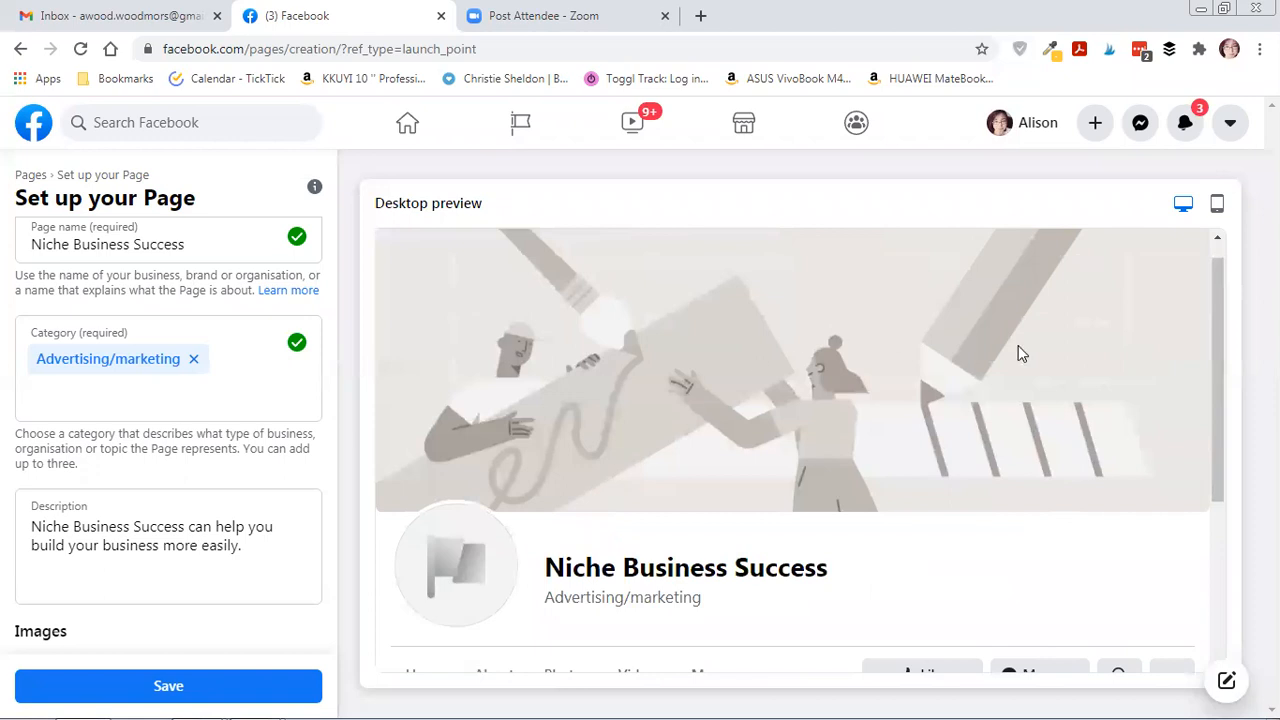
left_click(116, 690)
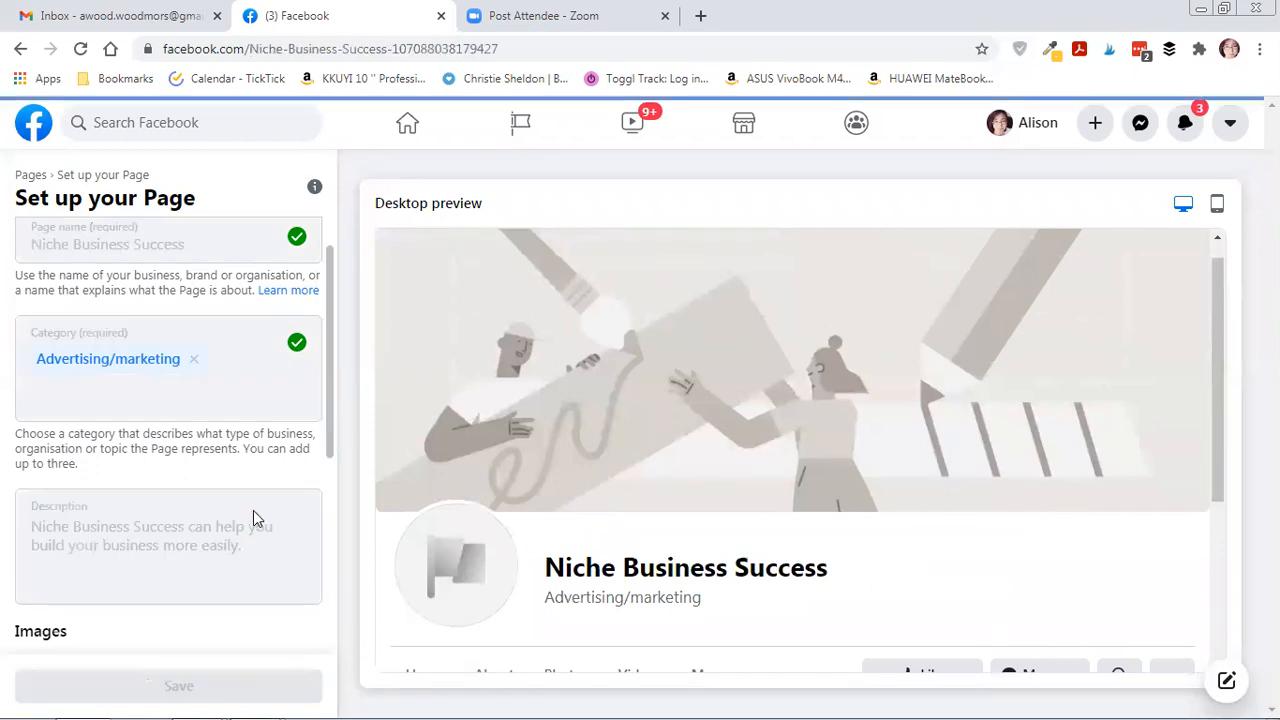
scroll(249, 517, "down", 3)
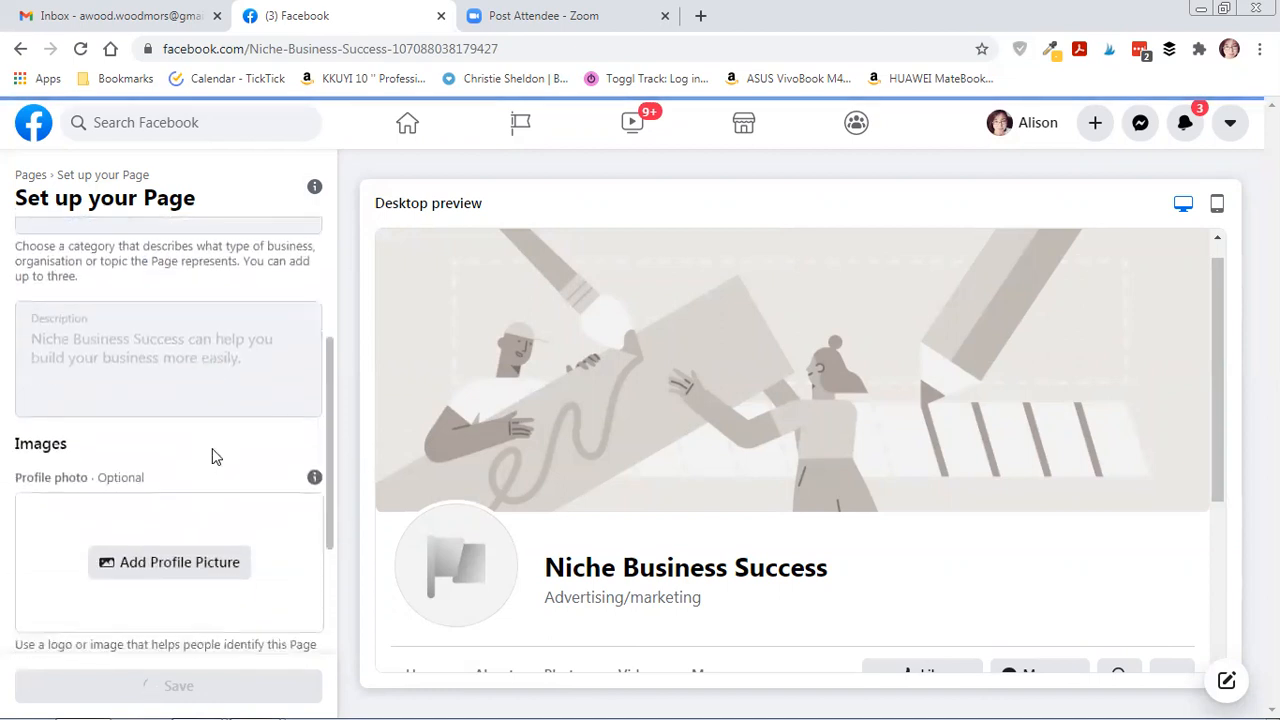
scroll(212, 452, "down", 1)
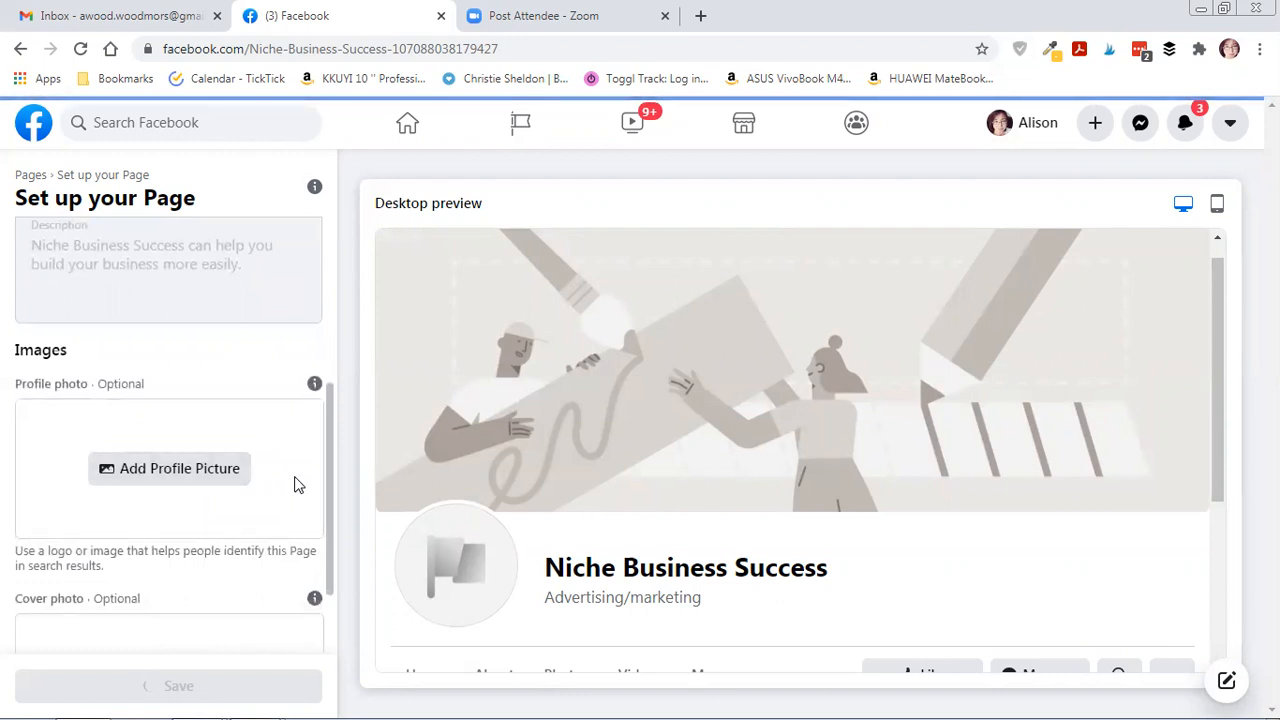
Pick the Ali_August photo from Miscellaneous Photos, then decline the WhatsApp connection prompt and leave.
left_click(191, 483)
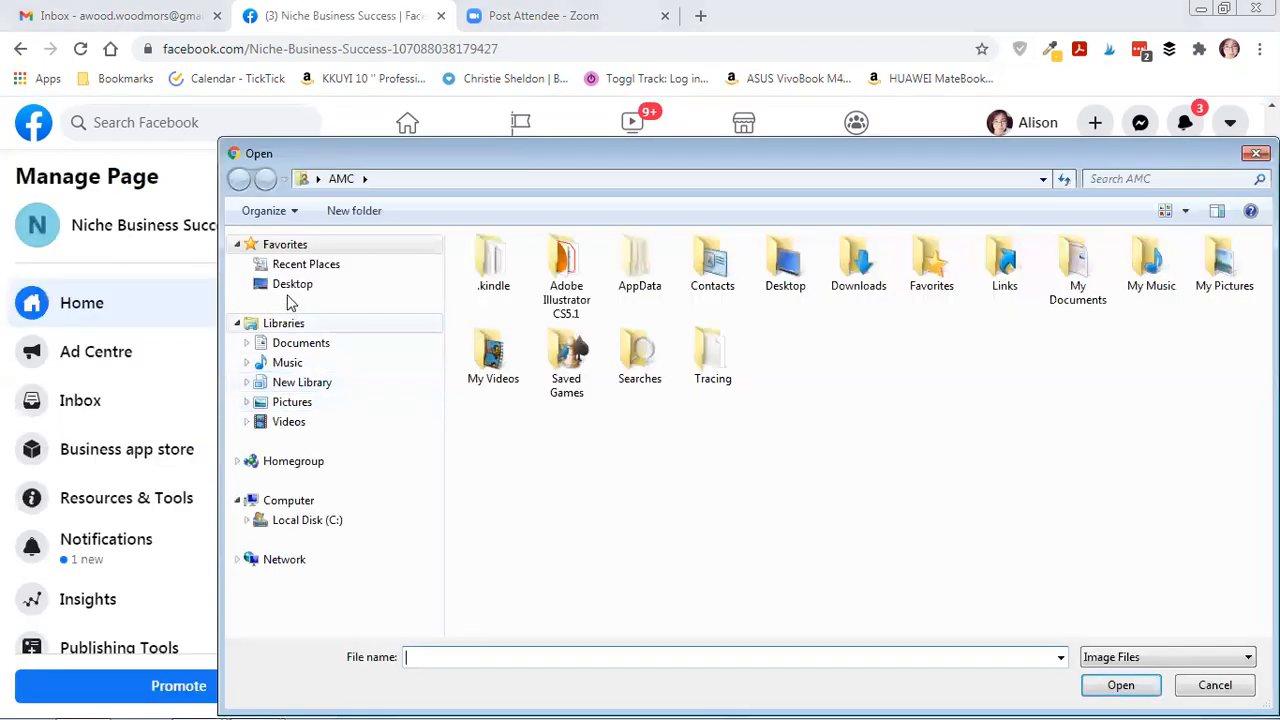
left_click(292, 402)
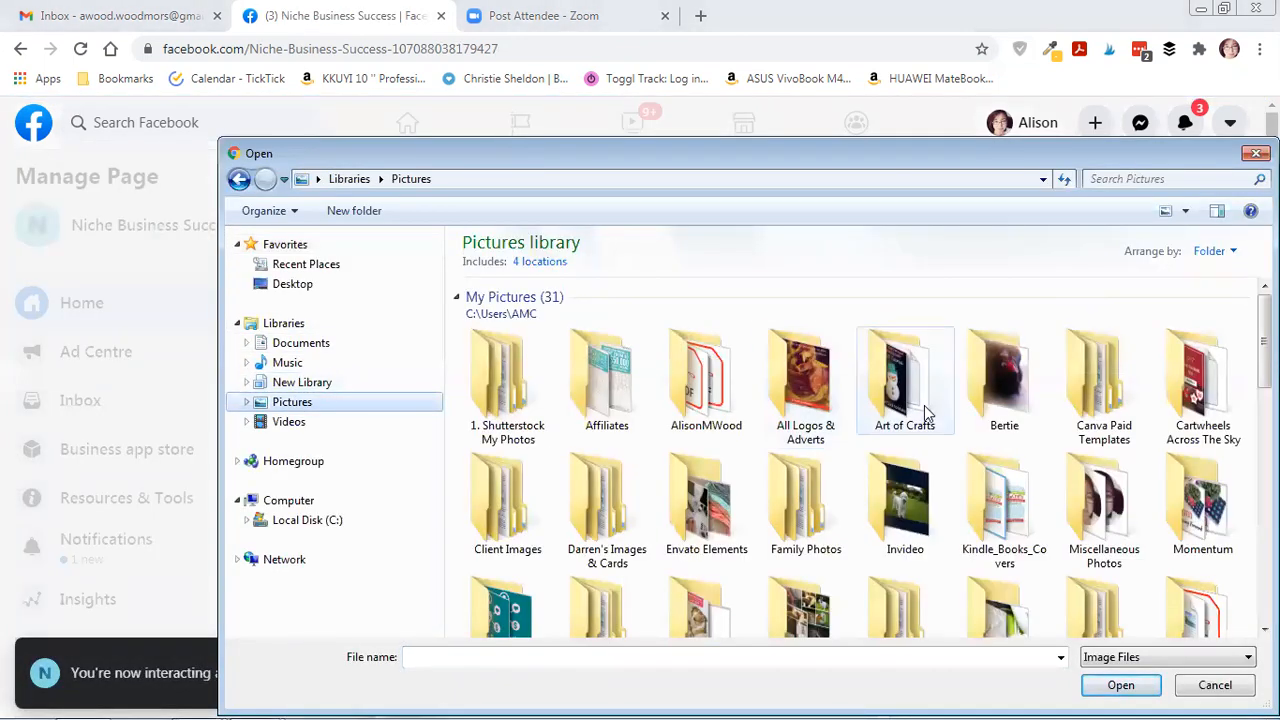
double_click(1100, 505)
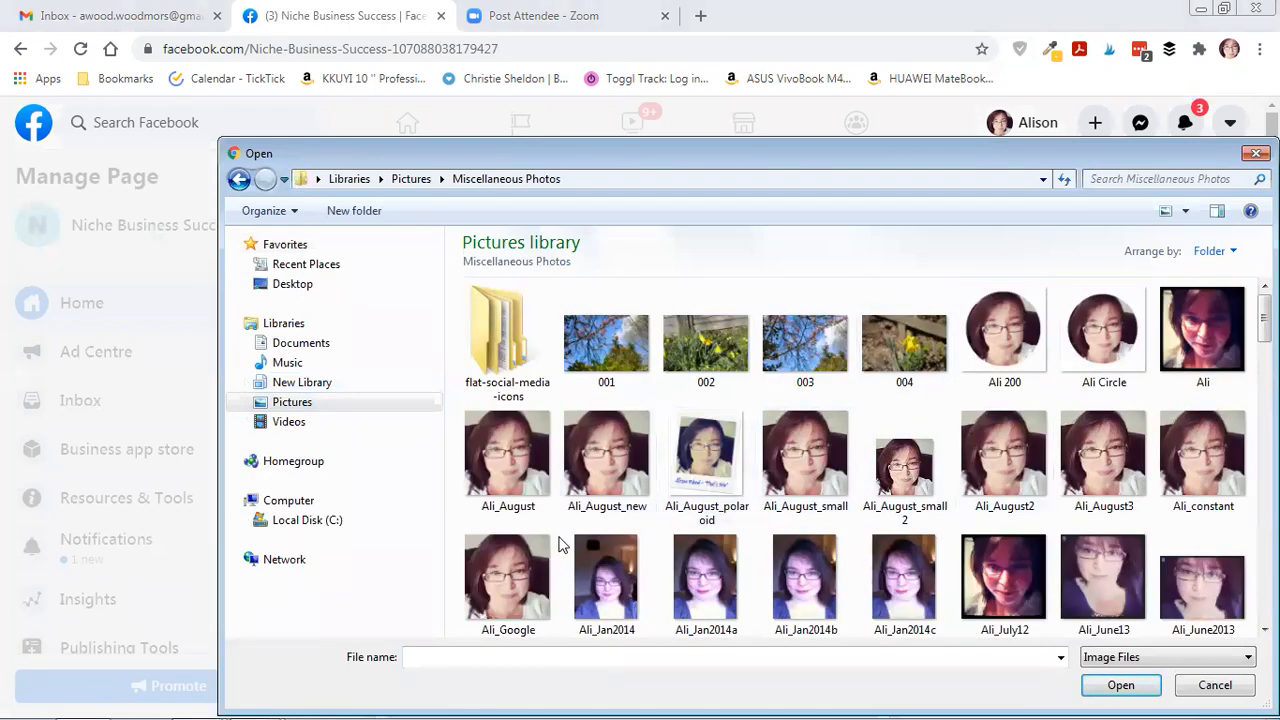
left_click(500, 480)
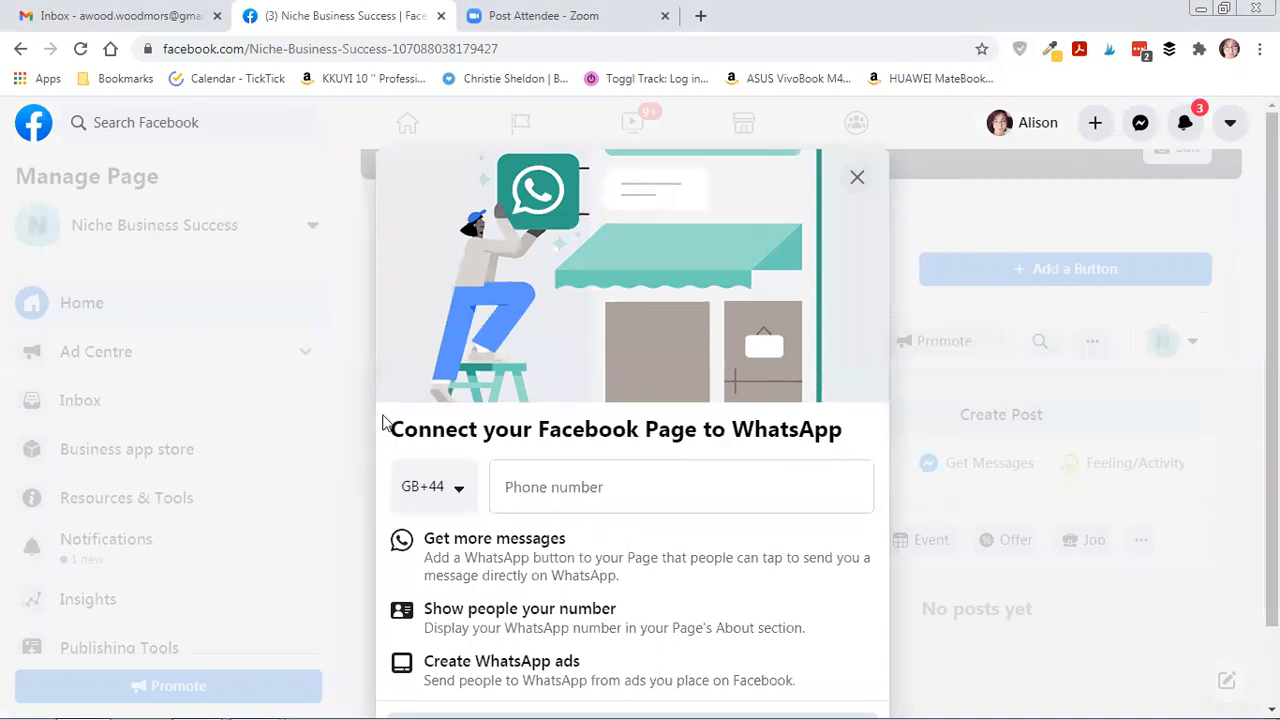
left_click(857, 179)
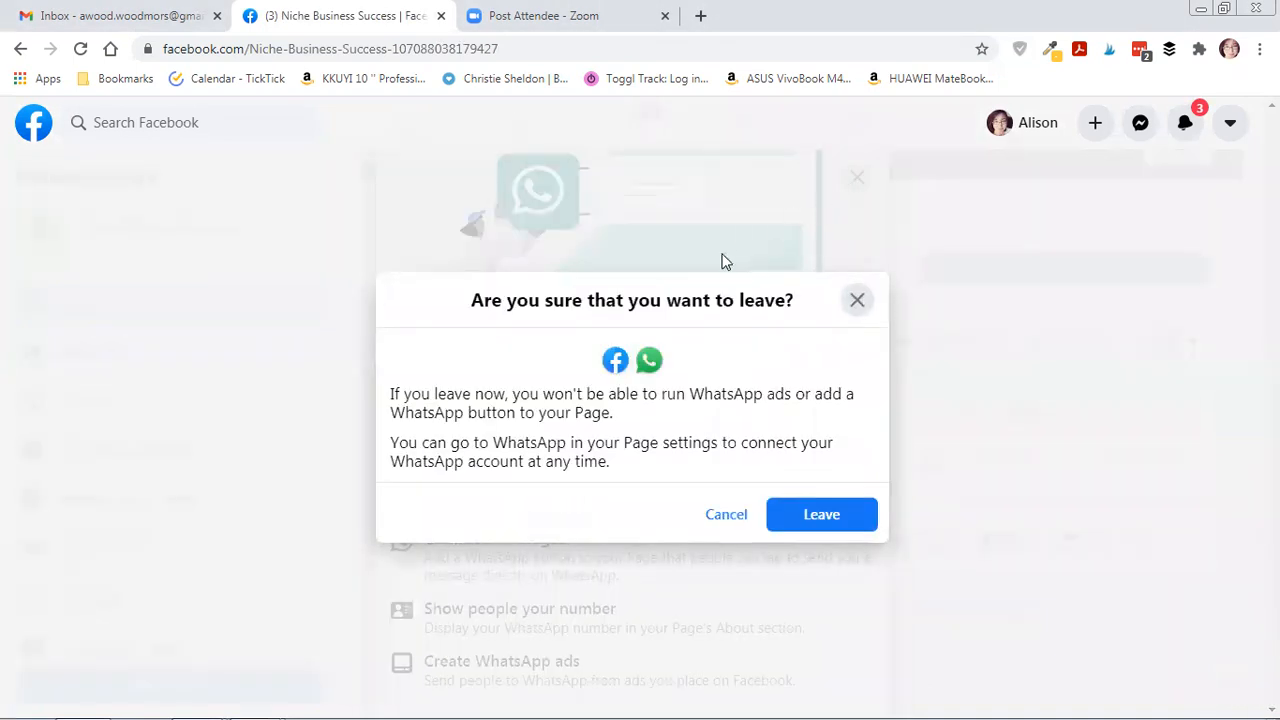
left_click(839, 524)
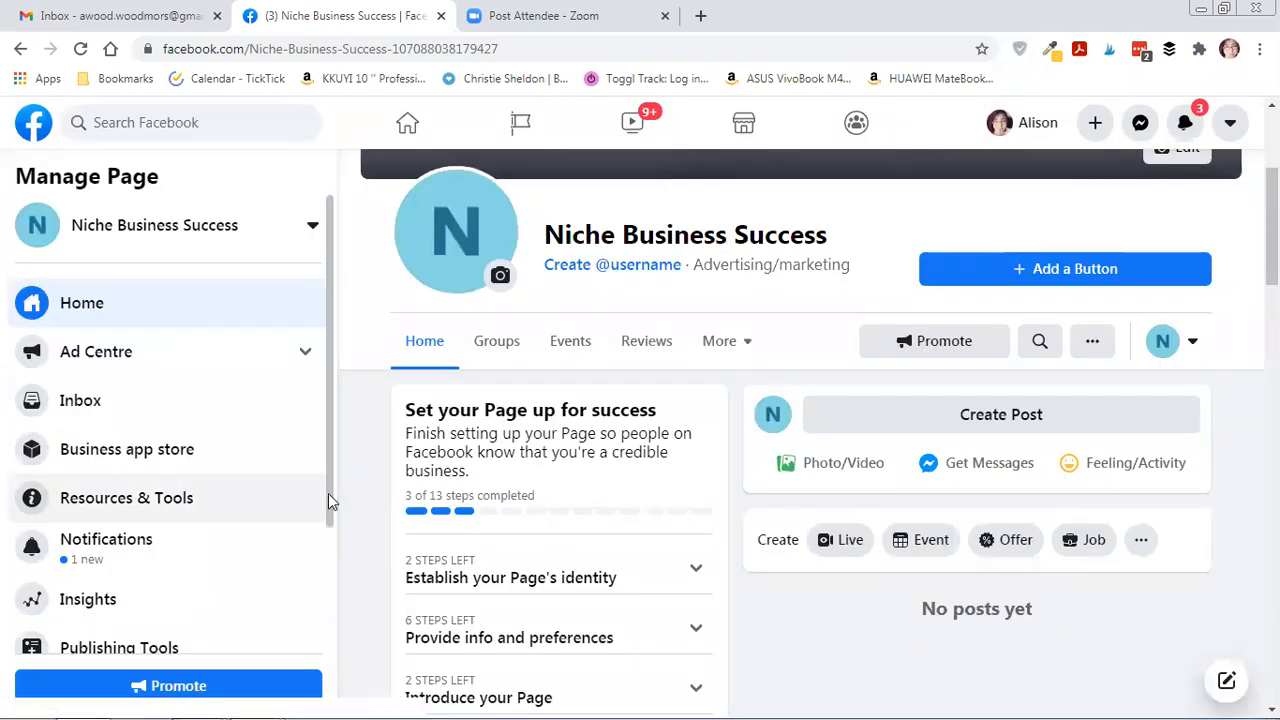
Open the profile picture editor, then discard the unsaved N picture change.
scroll(527, 460, "up", 3)
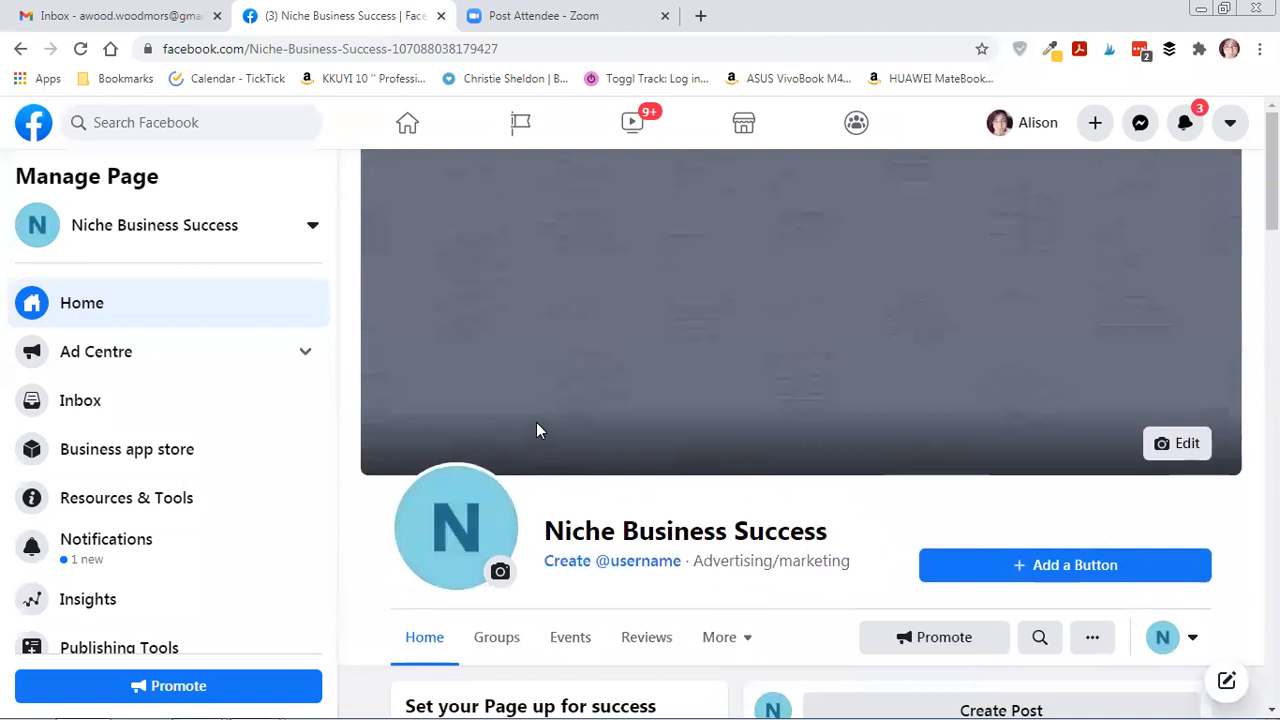
scroll(536, 430, "down", 3)
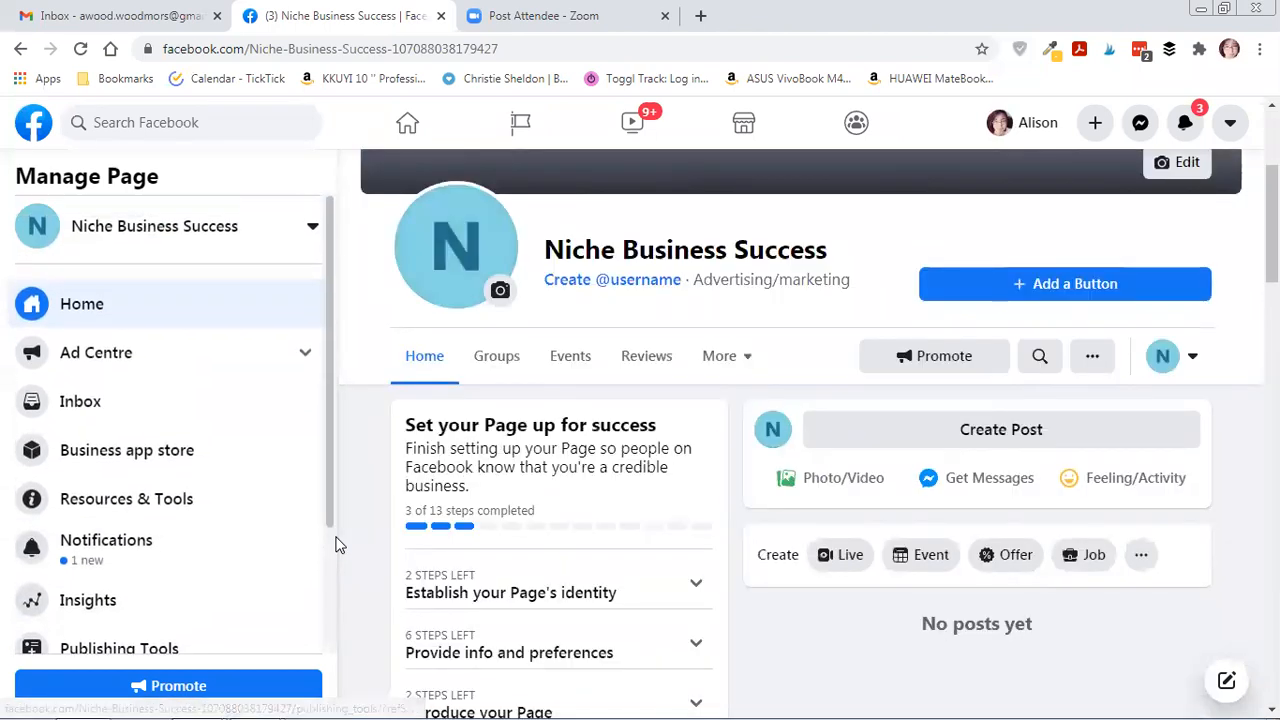
scroll(336, 545, "down", 2)
scroll(346, 557, "up", 3)
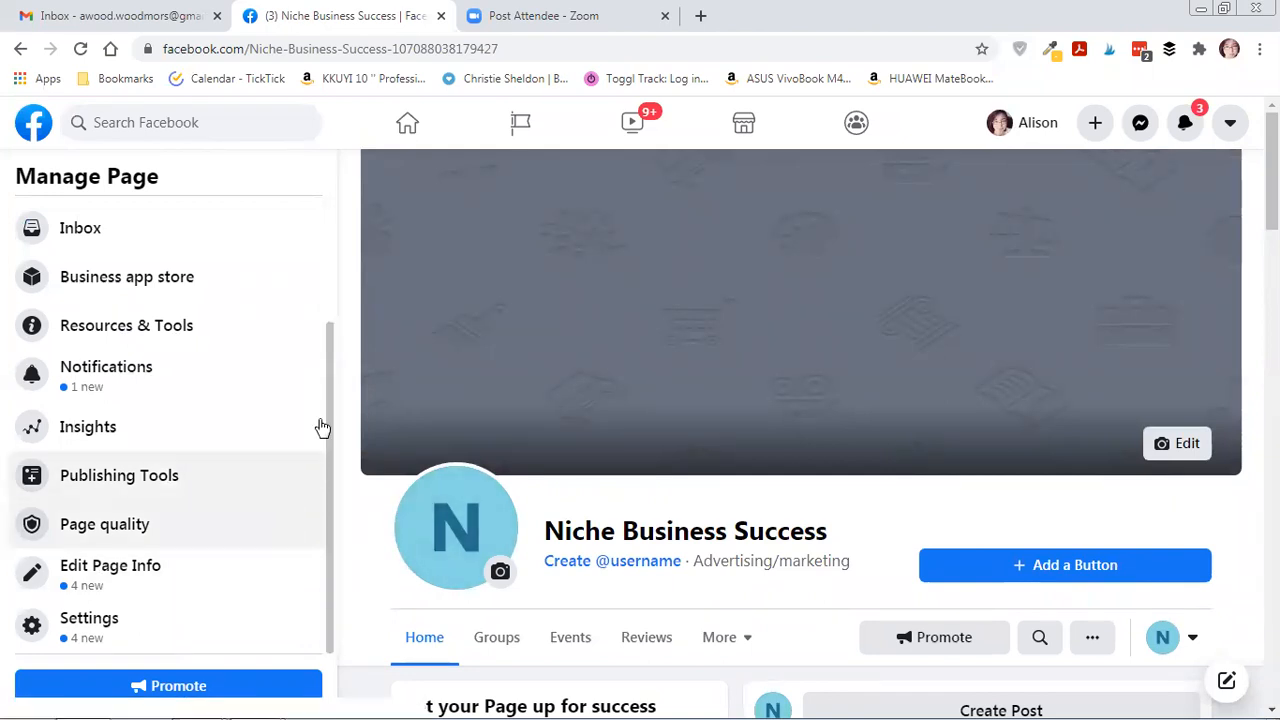
scroll(325, 512, "up", 2)
scroll(330, 501, "down", 2)
left_click(500, 571)
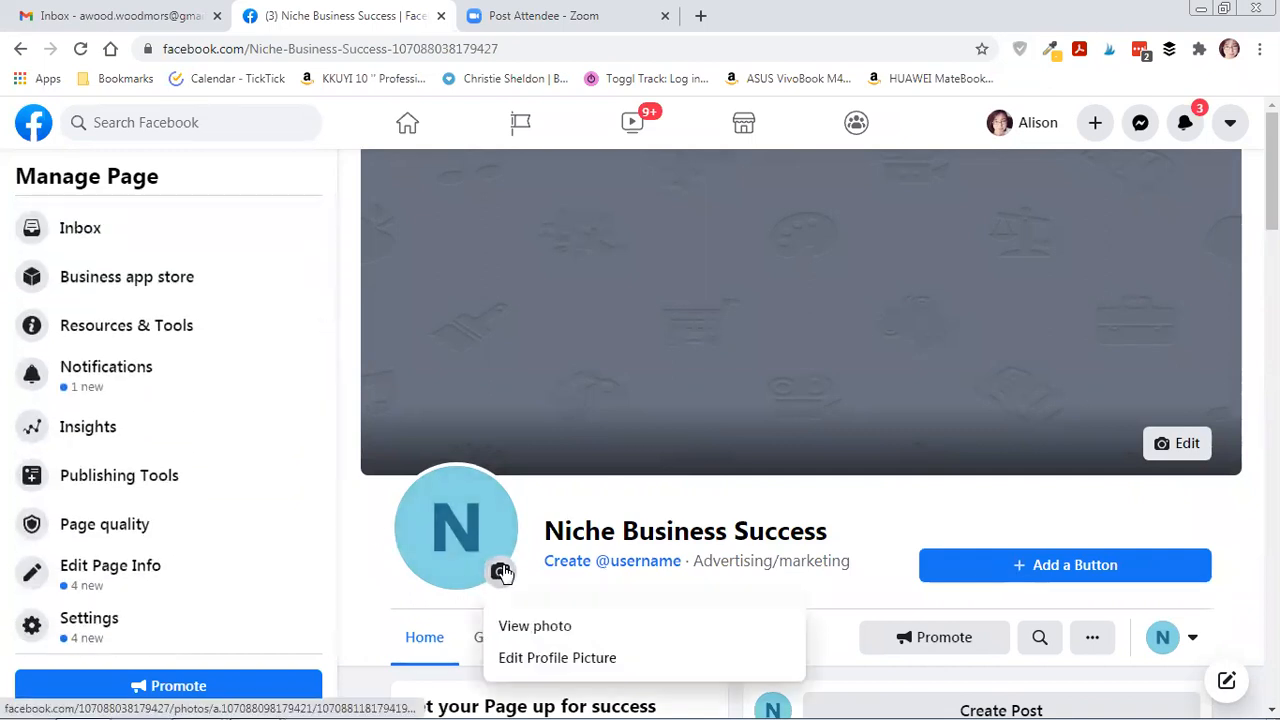
left_click(528, 658)
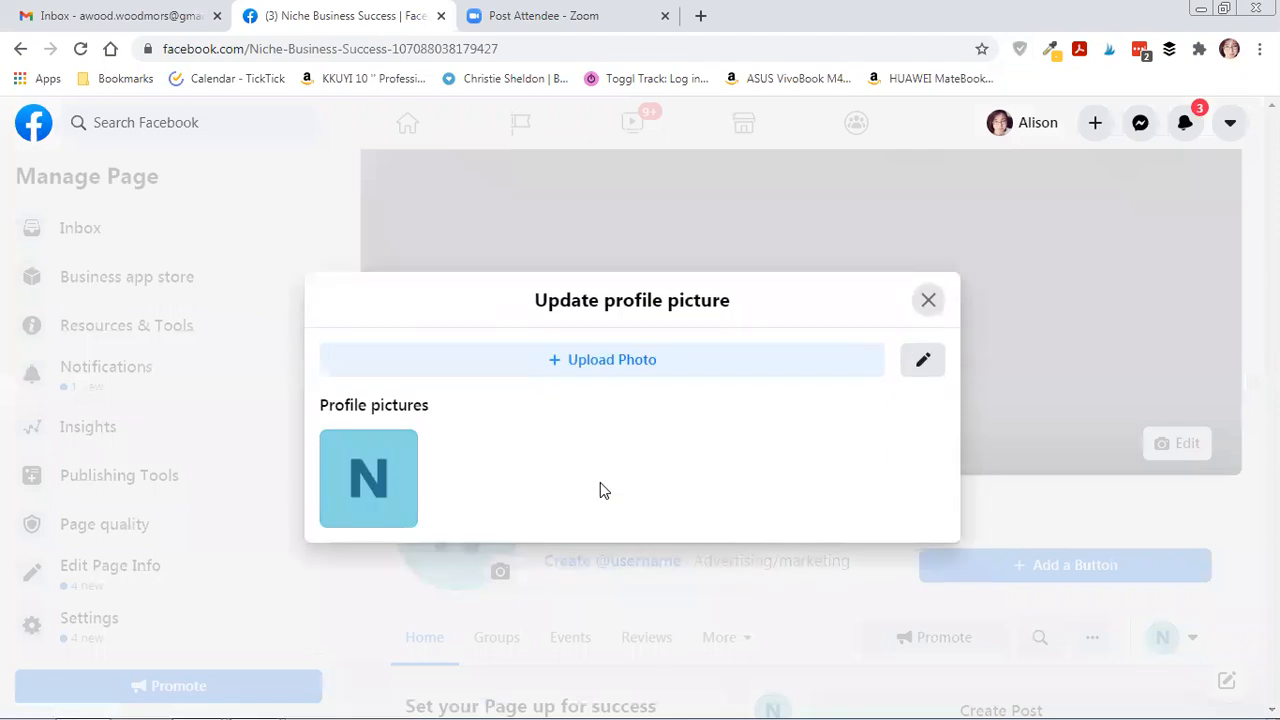
left_click(386, 481)
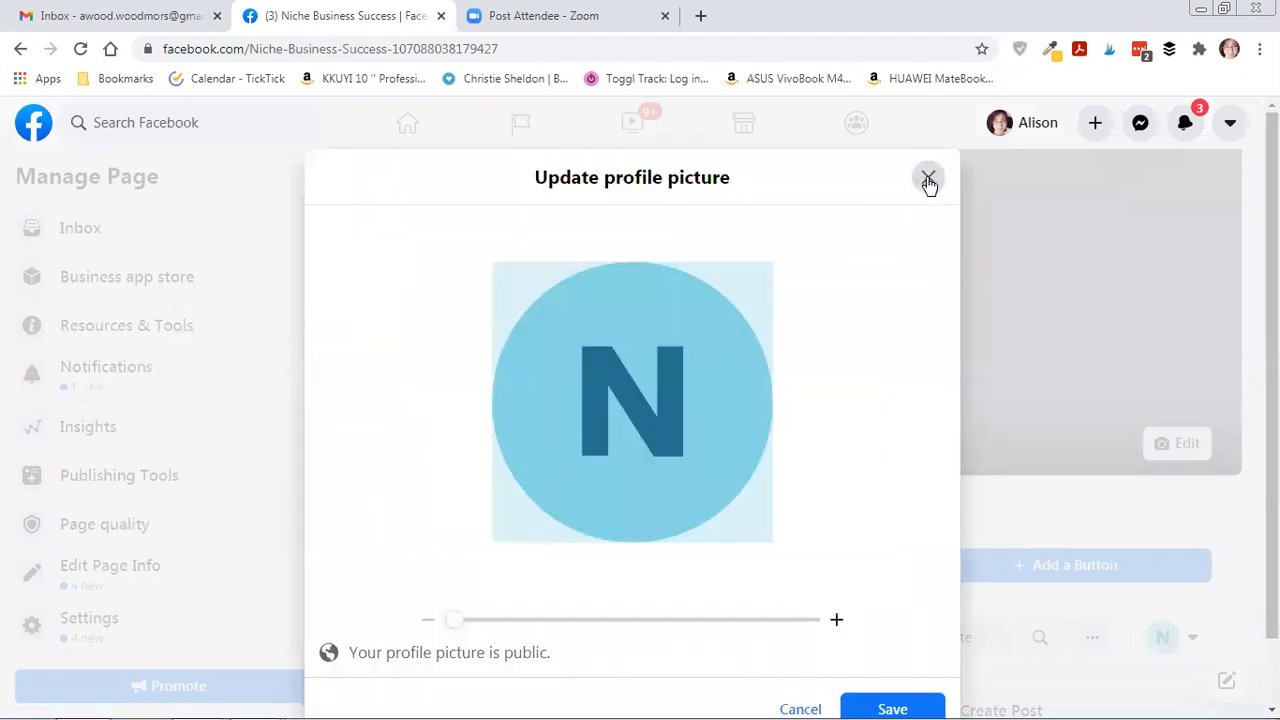
left_click(928, 180)
left_click(860, 368)
left_click(915, 185)
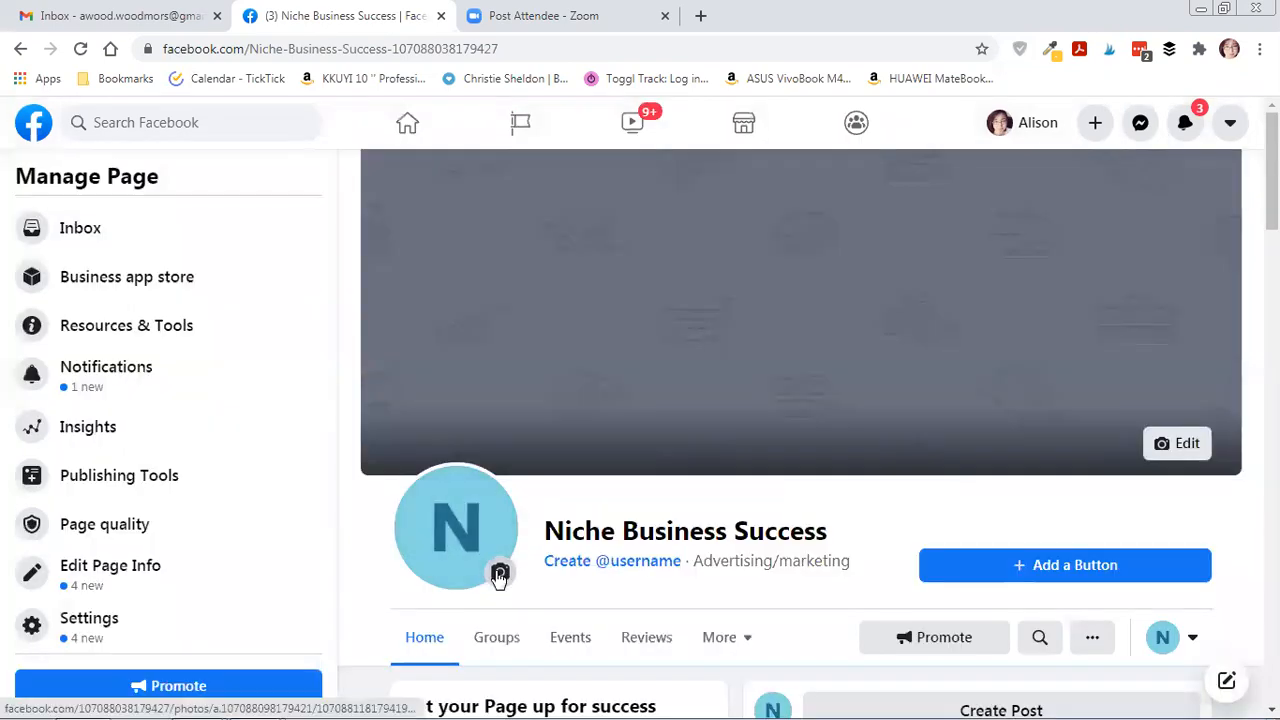
left_click(499, 573)
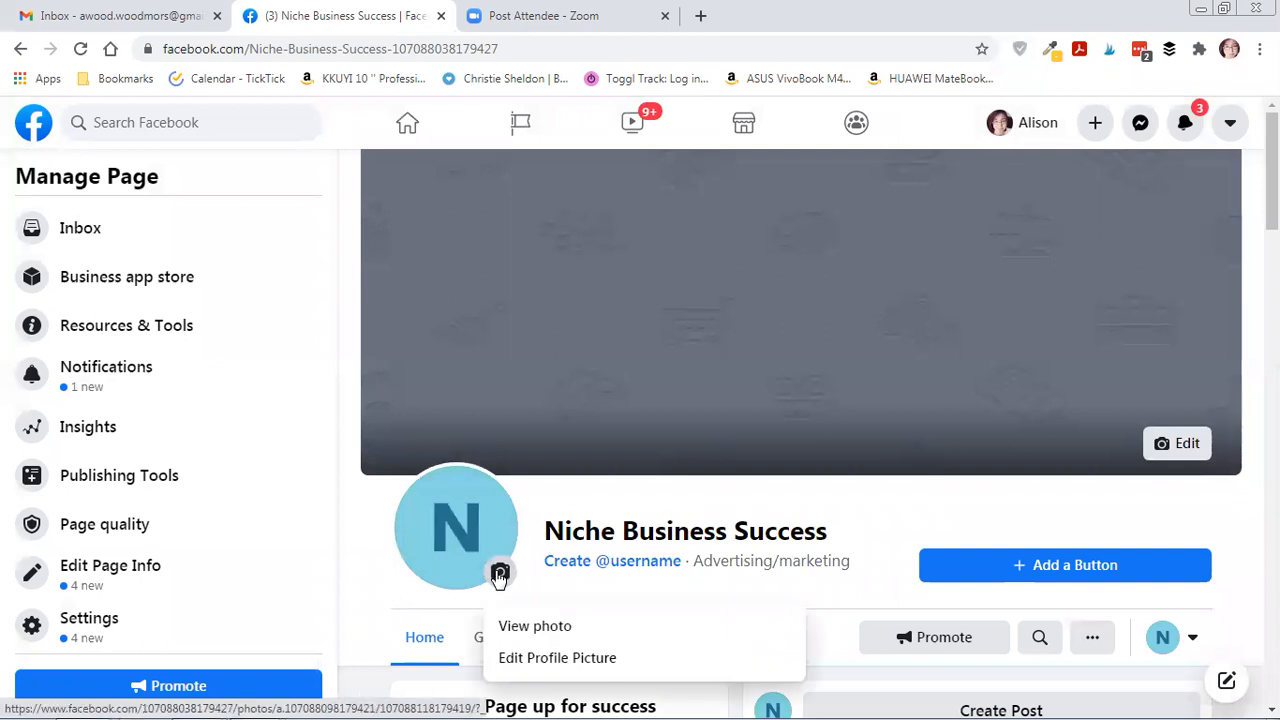
left_click(528, 656)
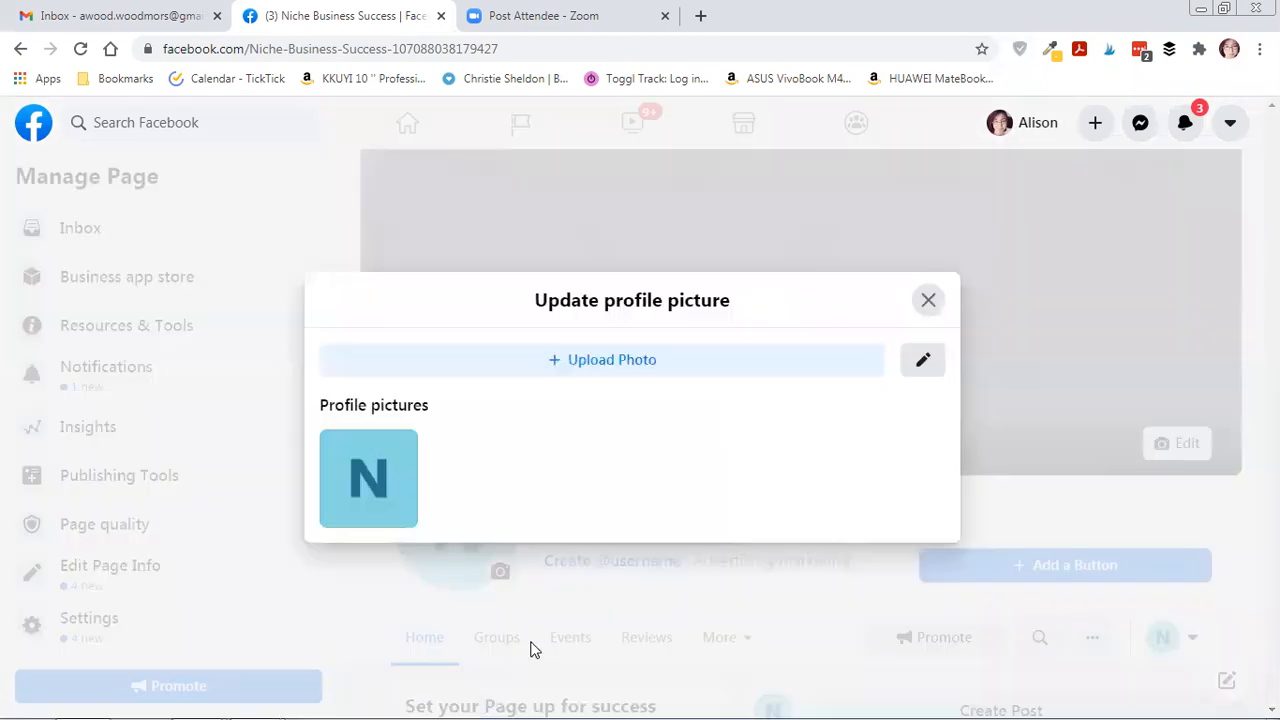
left_click(622, 365)
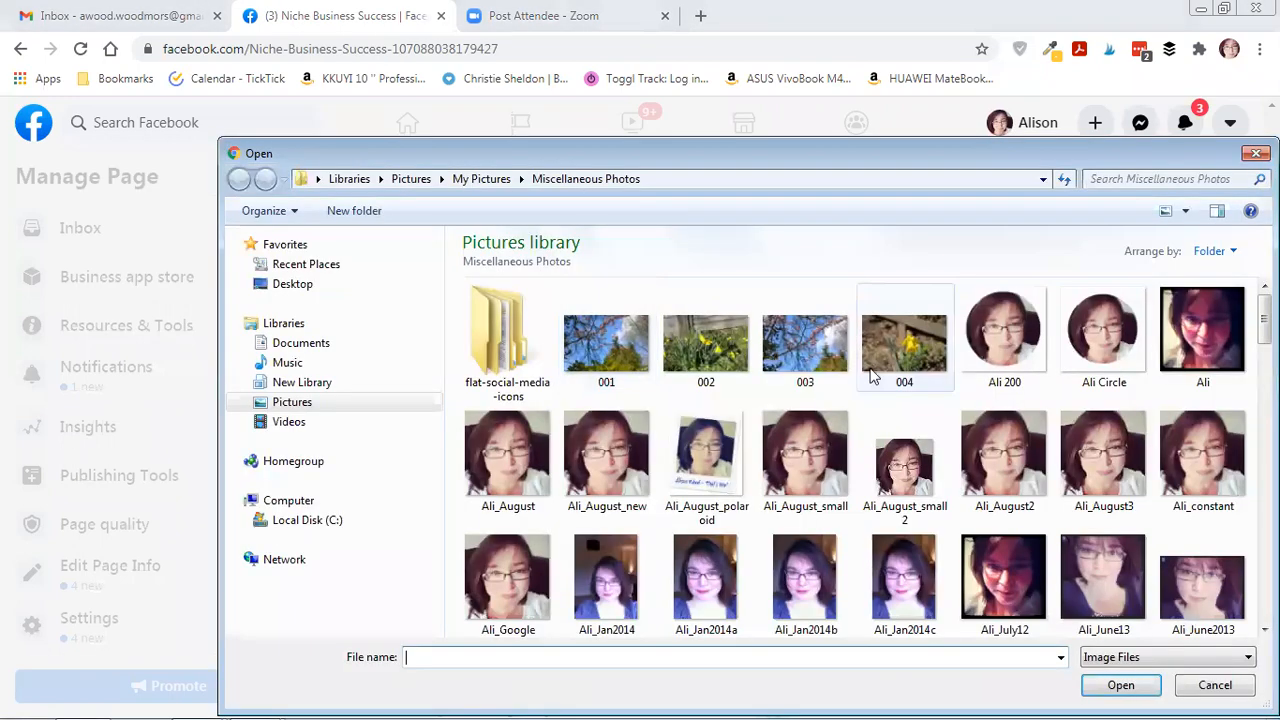
double_click(492, 463)
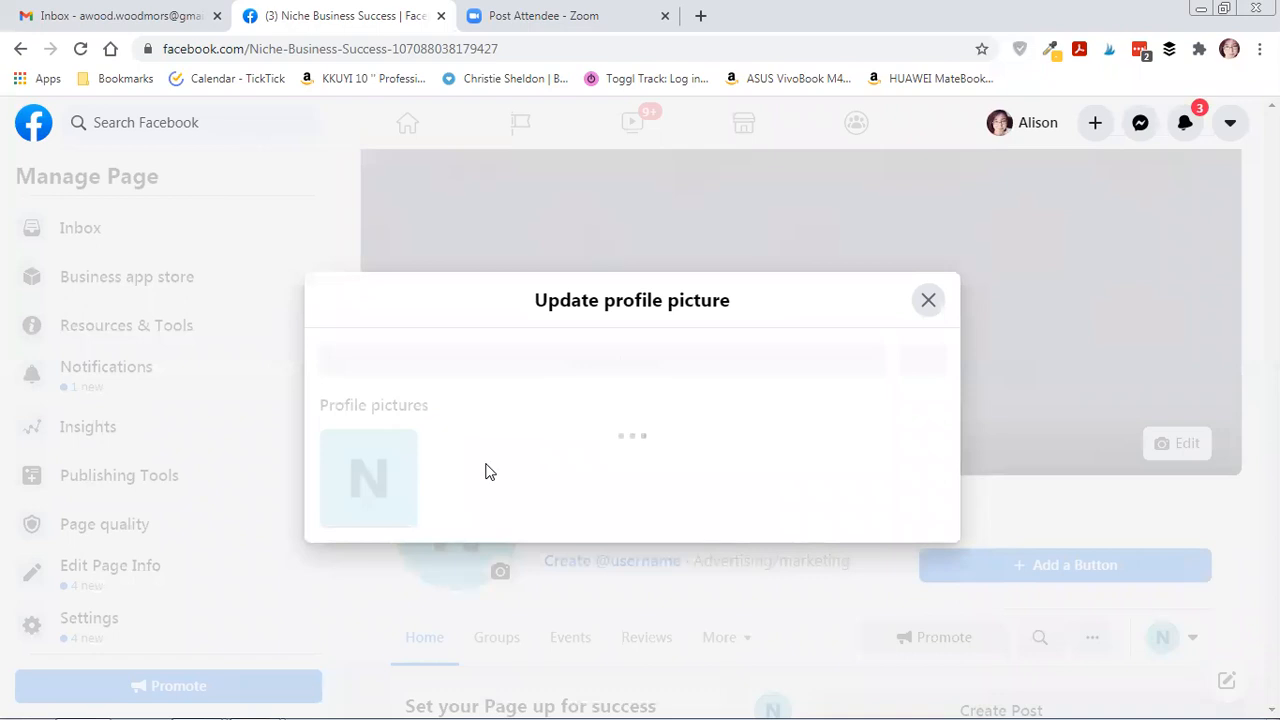
scroll(843, 514, "down", 2)
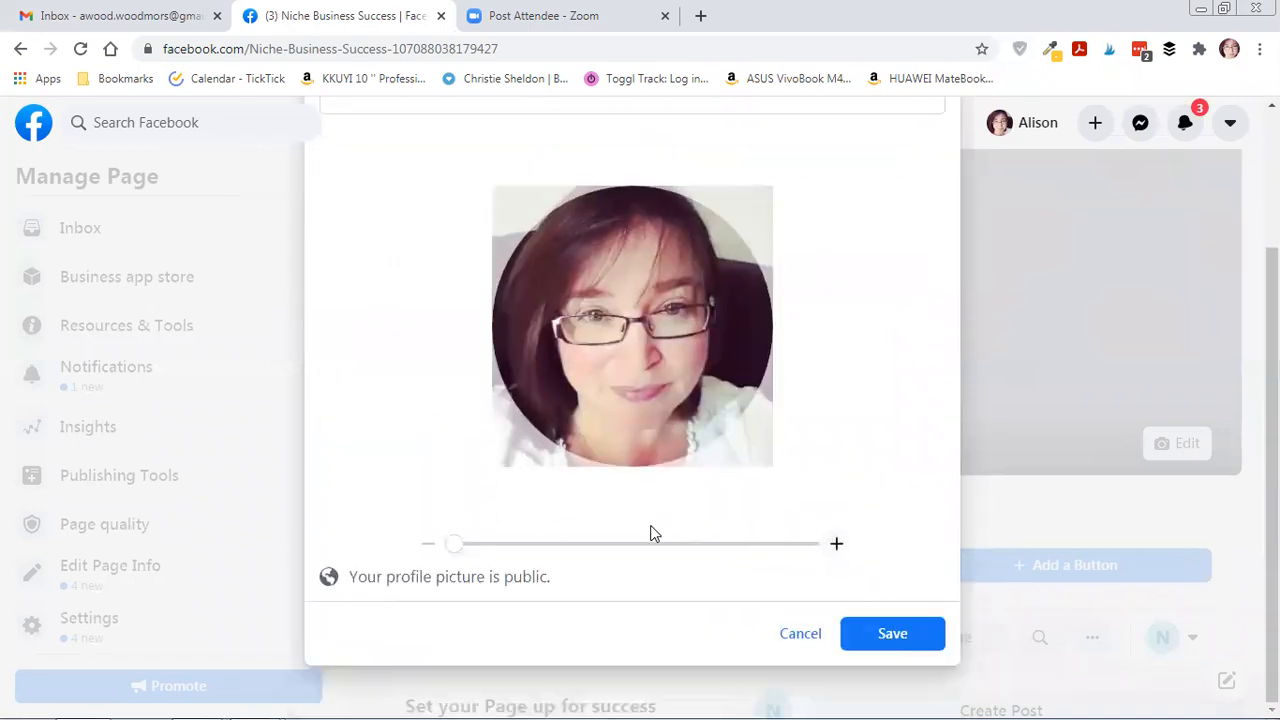
left_click(873, 640)
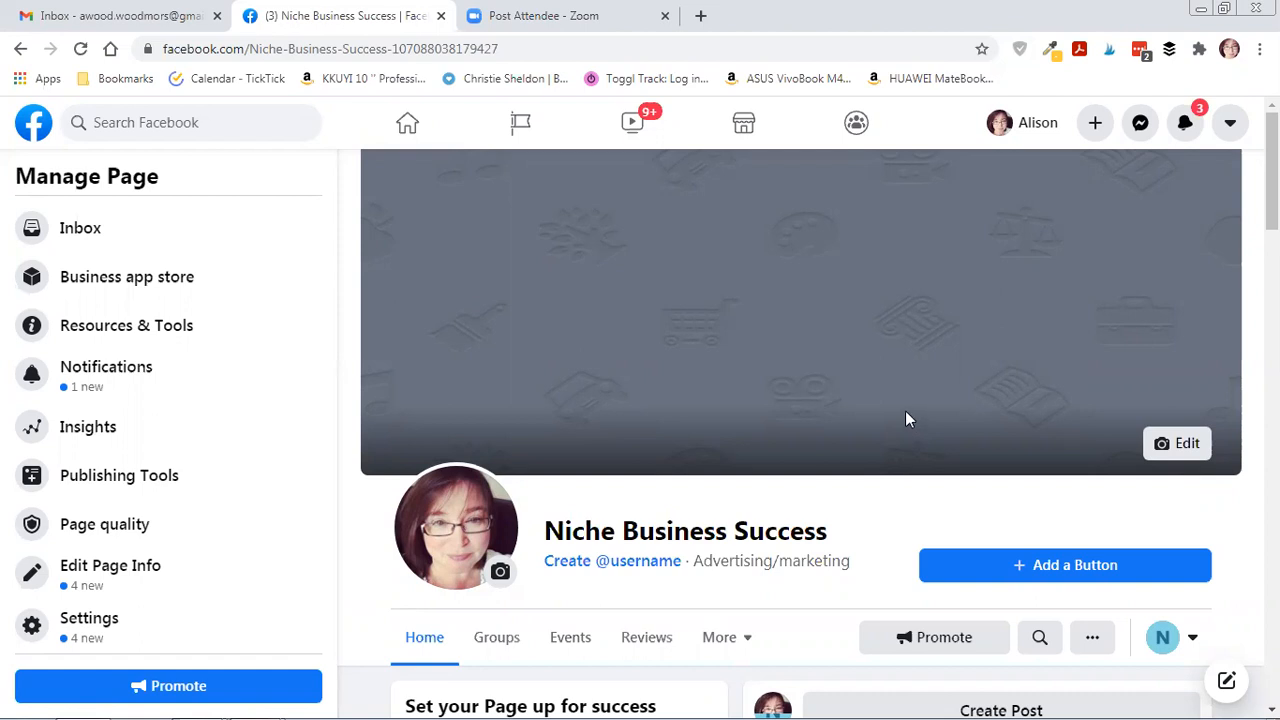
Close the existing-photos picker and choose to upload a new cover photo instead.
left_click(1178, 448)
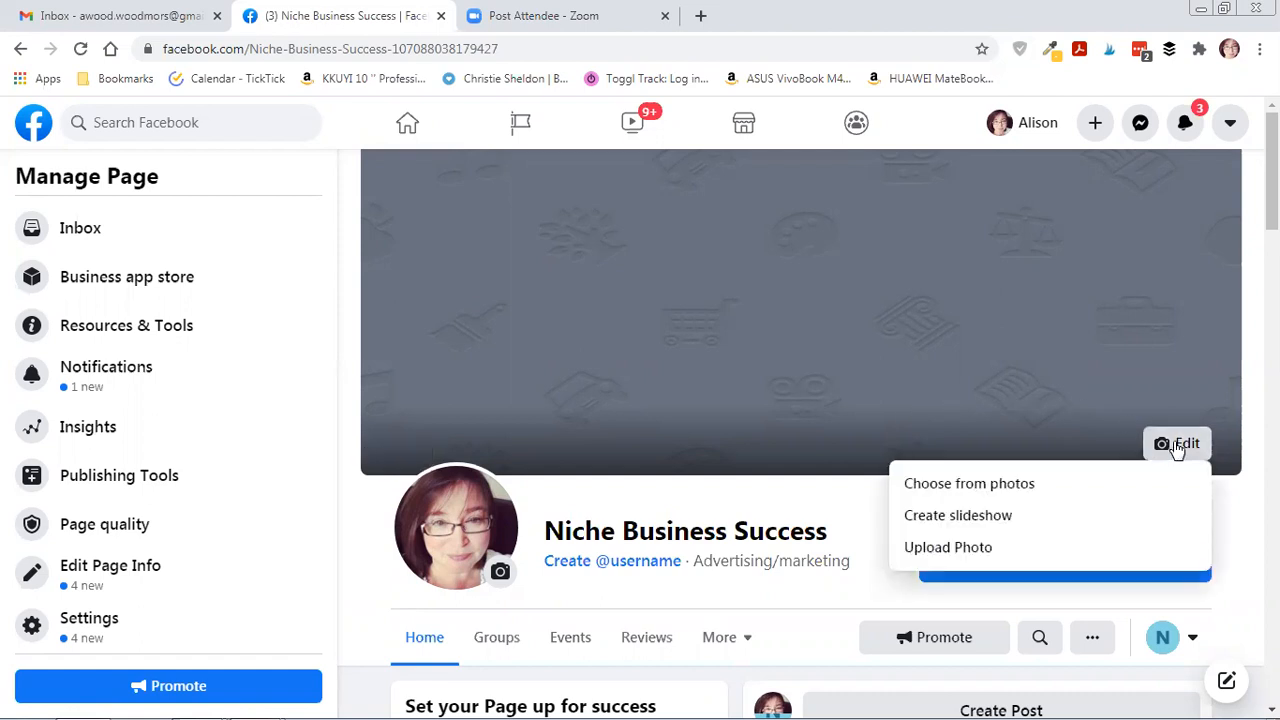
left_click(1018, 485)
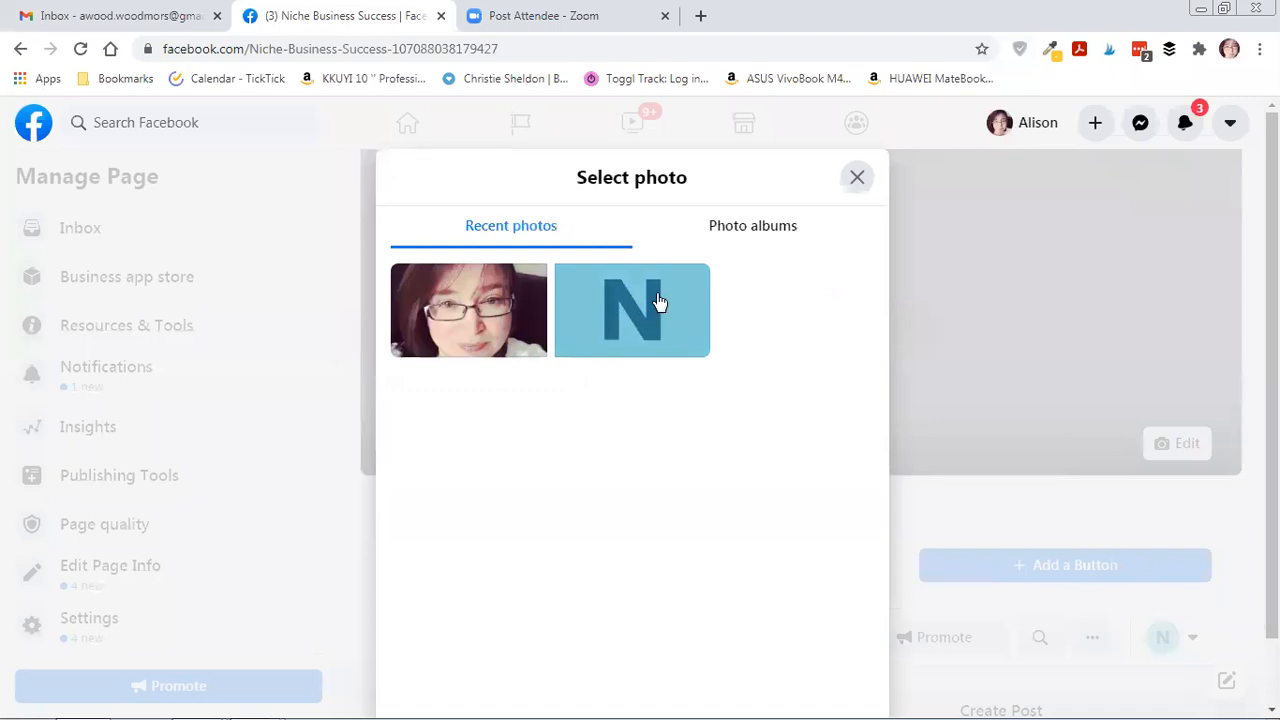
left_click(903, 260)
left_click(1173, 450)
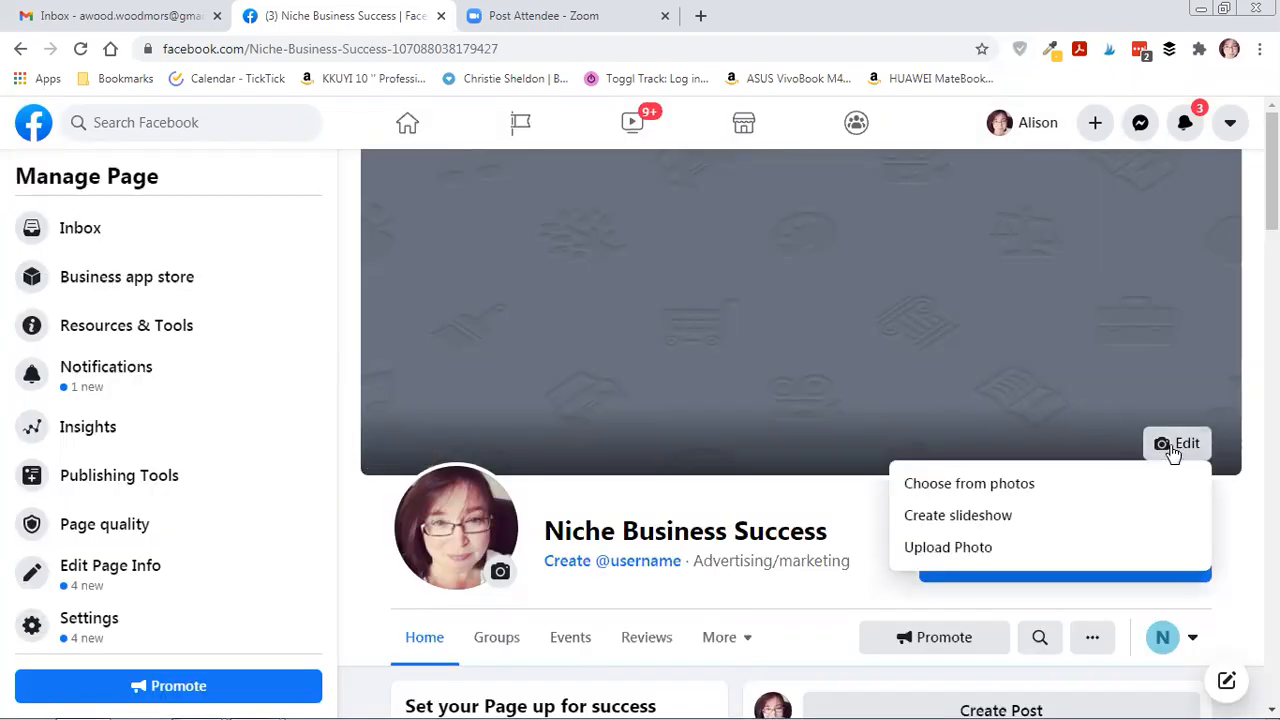
left_click(953, 548)
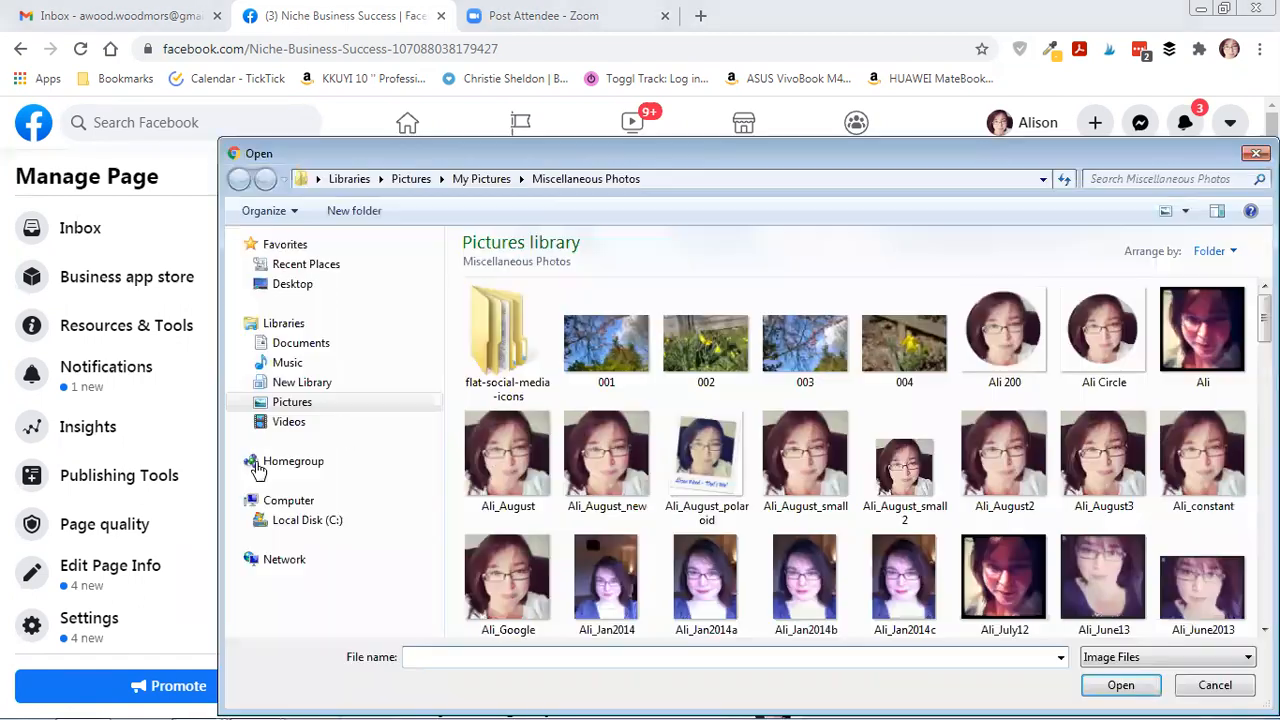
Browse Pictures > 1. Shutterstock My Photos > AMW and pick the shutterstock_613626809 coffee-cup photo.
left_click(282, 405)
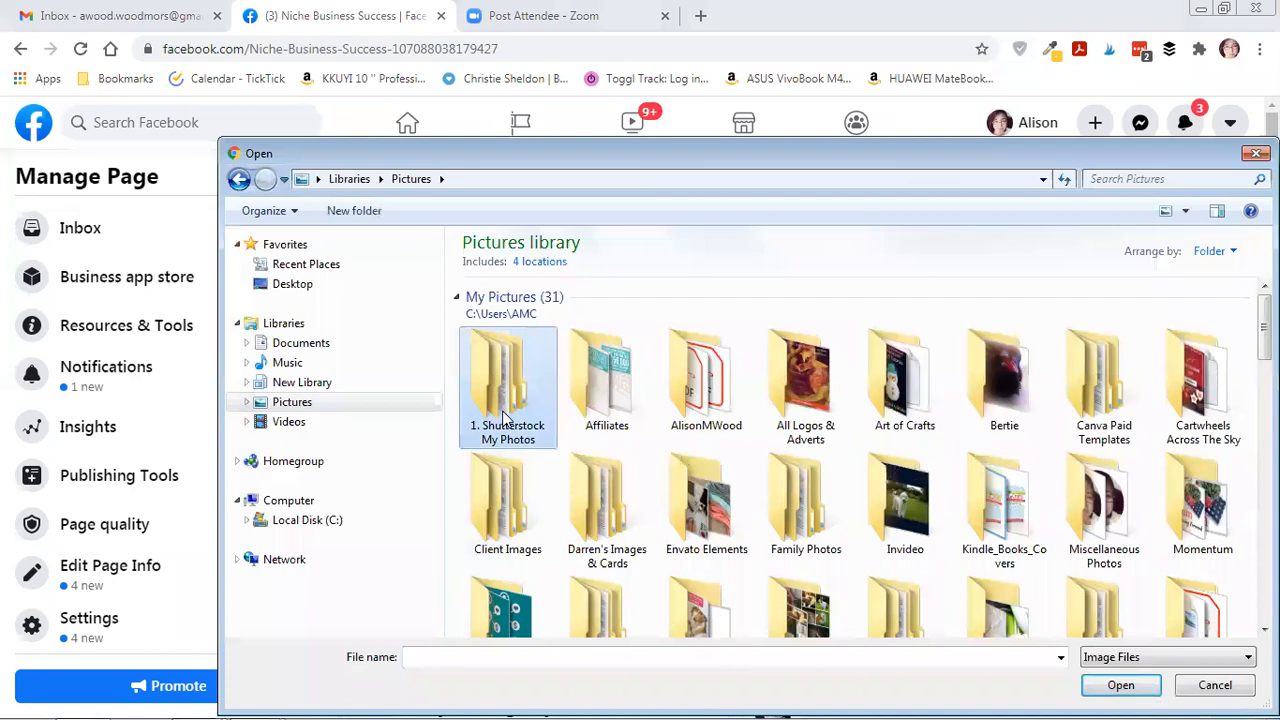
double_click(508, 410)
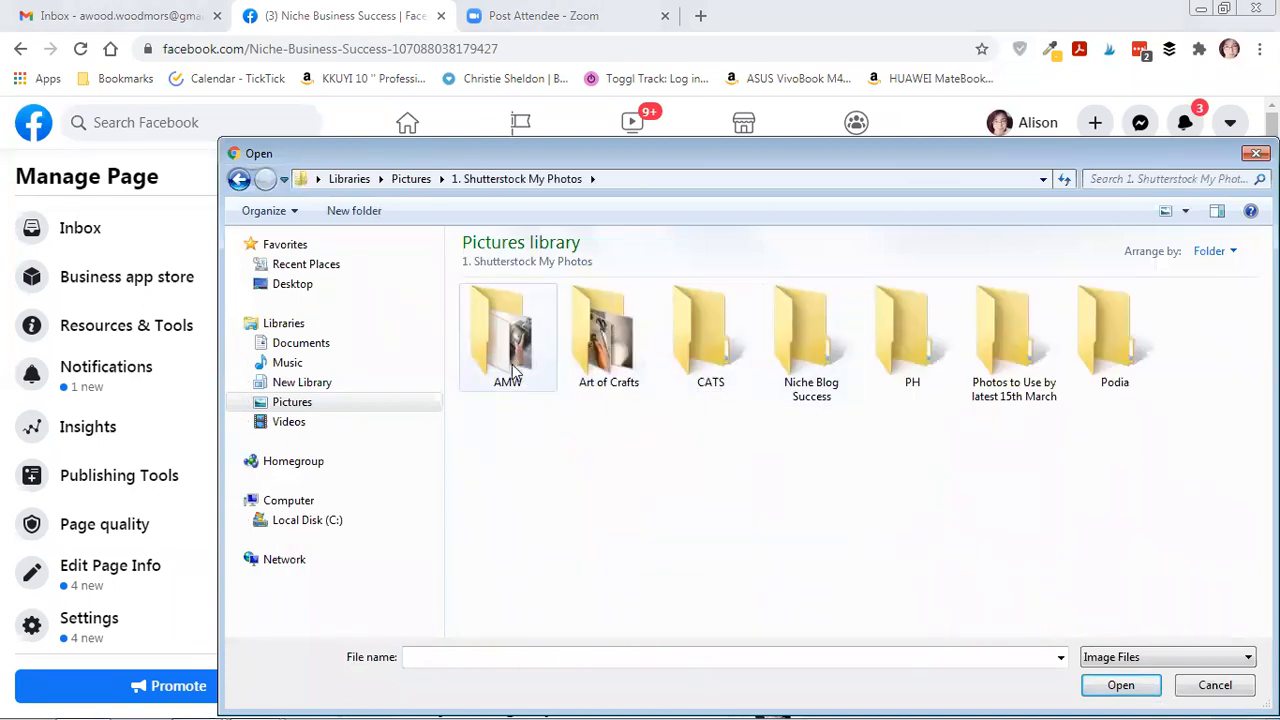
left_click(516, 362)
double_click(516, 362)
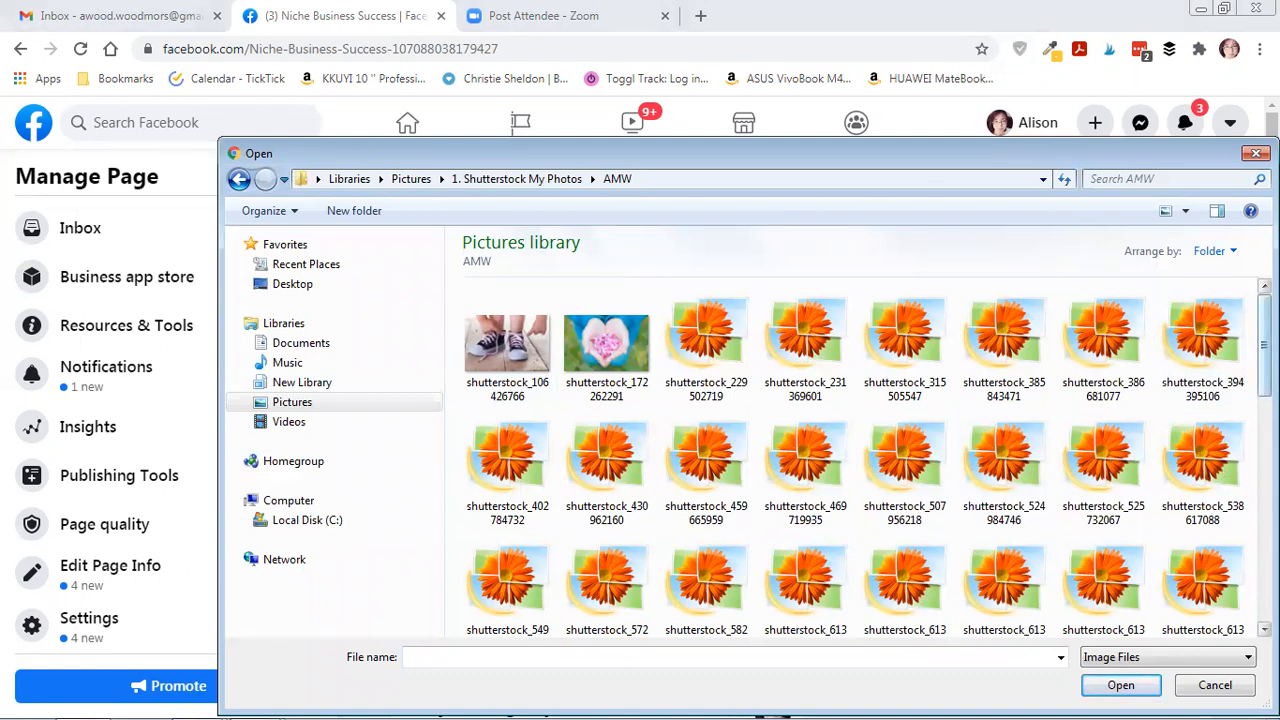
scroll(858, 458, "down", 1)
scroll(858, 457, "down", 1)
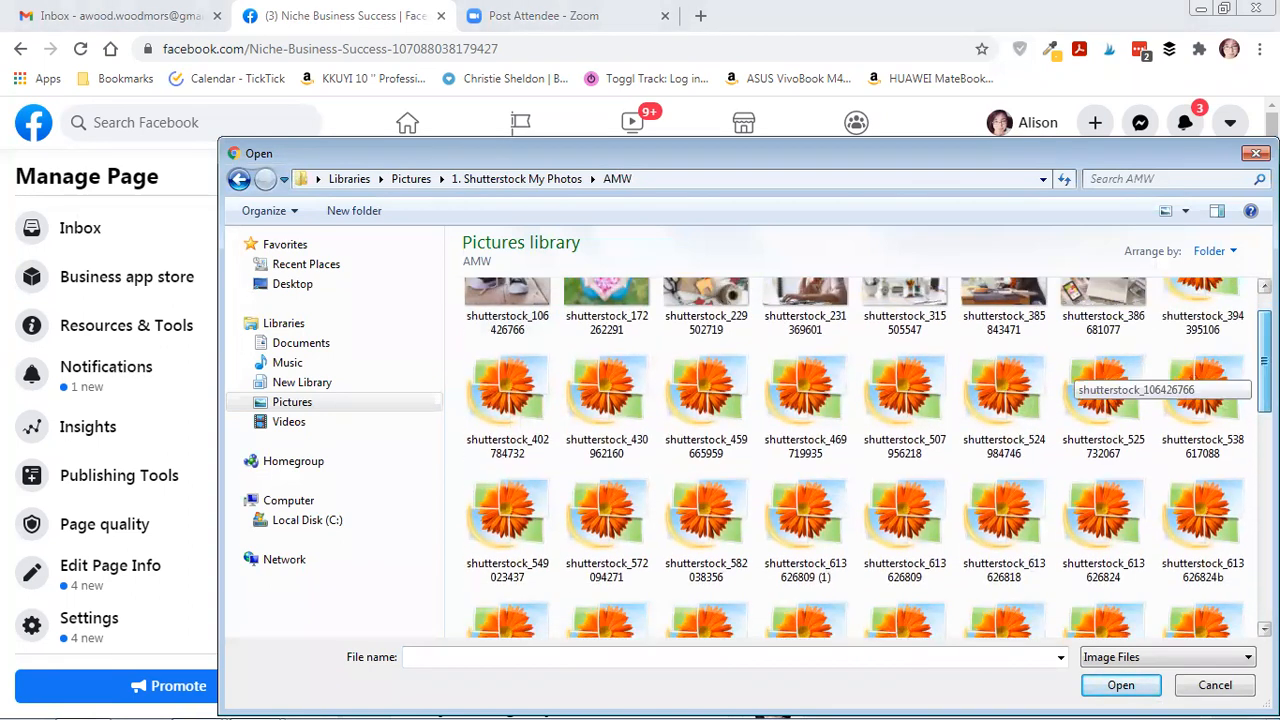
scroll(1070, 370, "up", 1)
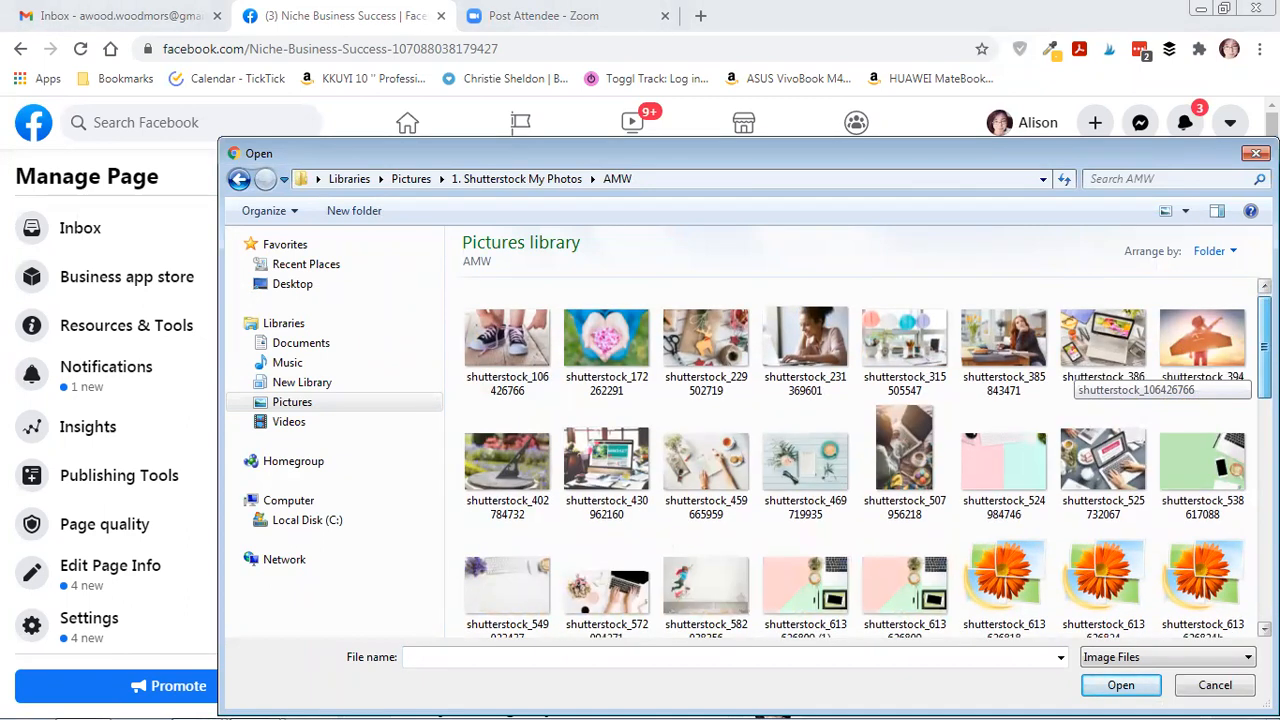
scroll(1070, 372, "down", 3)
double_click(905, 390)
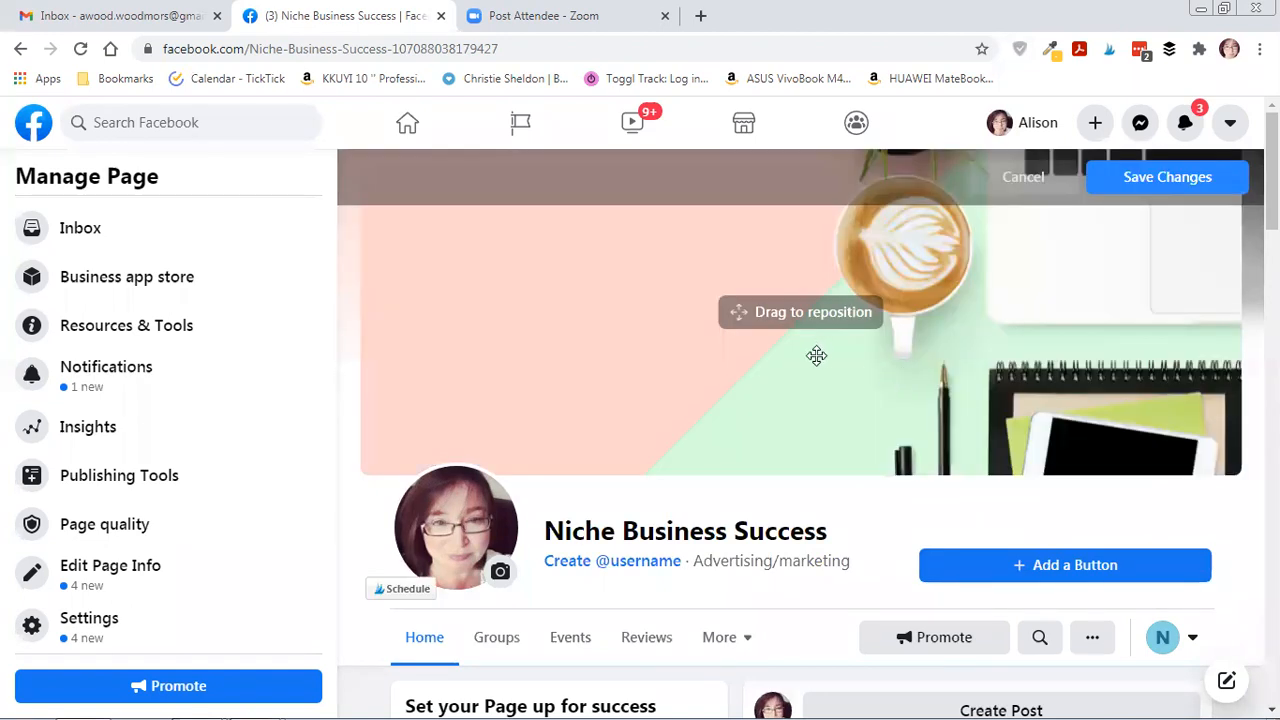
Drag the coffee-cup cover image lower in its frame and save the position.
left_click_drag(812, 359, 802, 444)
mouse_move(735, 330)
left_mouse_down()
mouse_move(735, 374)
mouse_move(741, 344)
left_mouse_up()
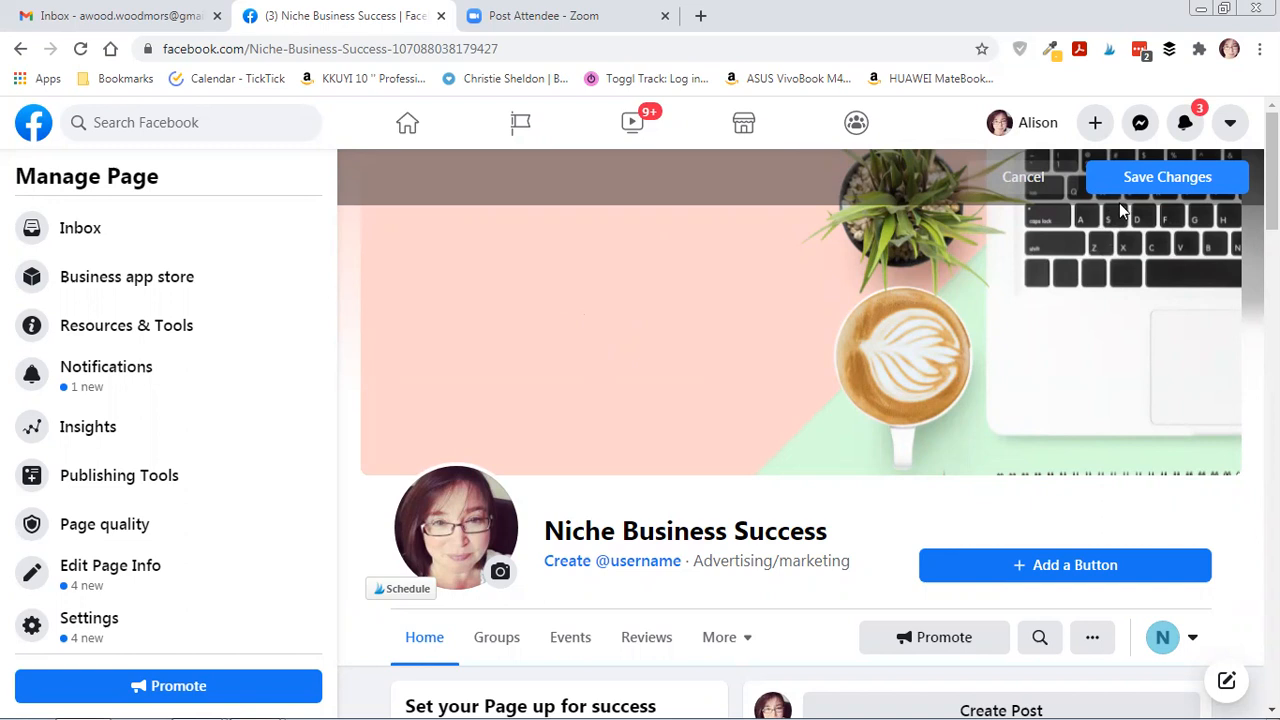
left_click(1141, 178)
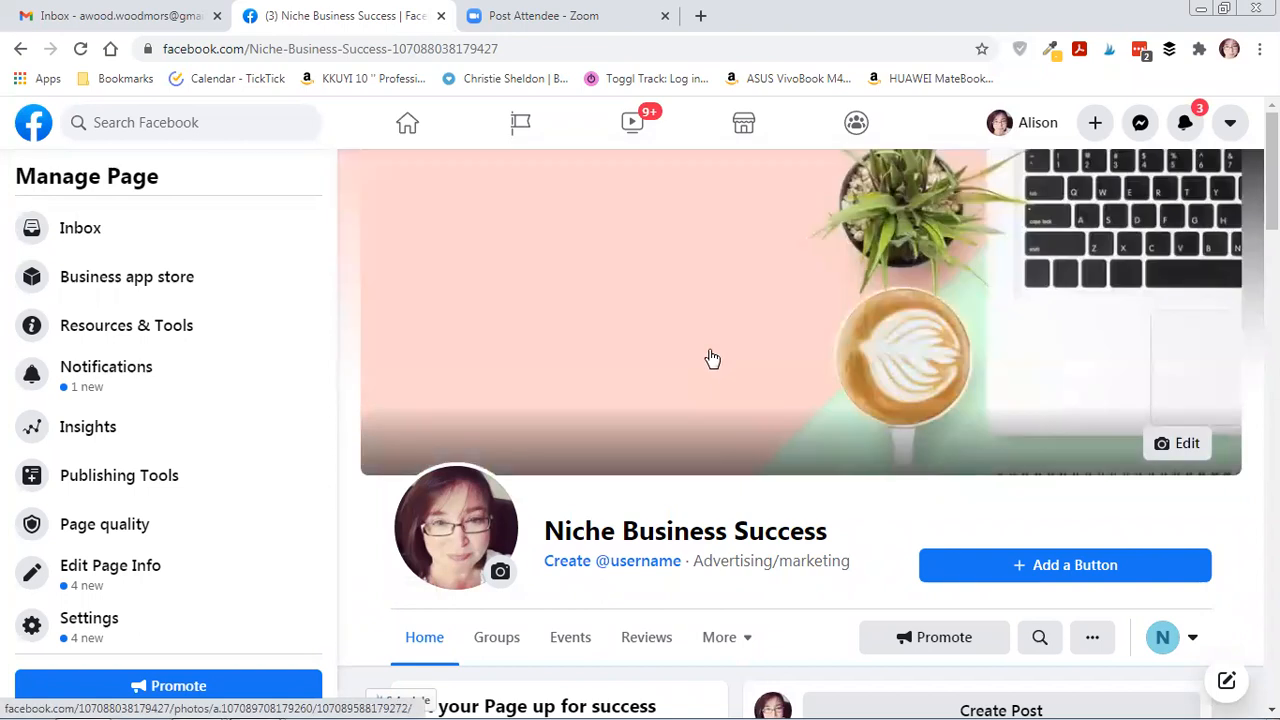
scroll(708, 358, "down", 1)
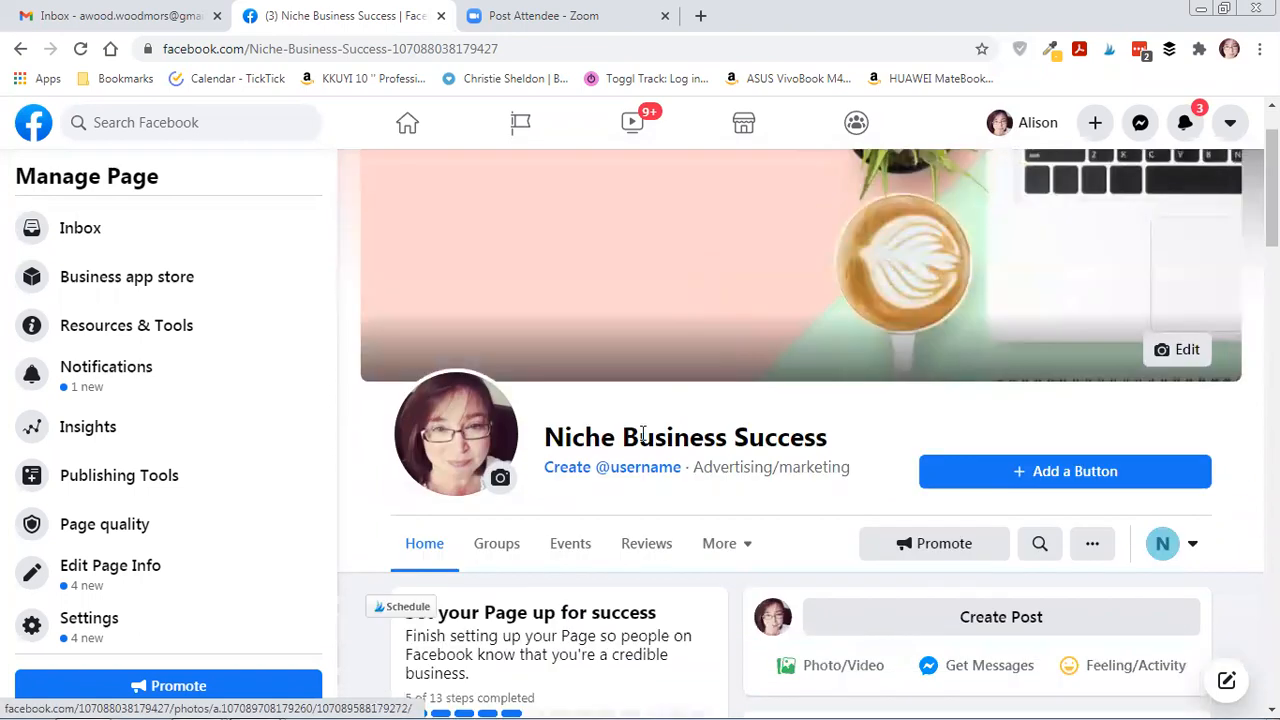
left_click(618, 482)
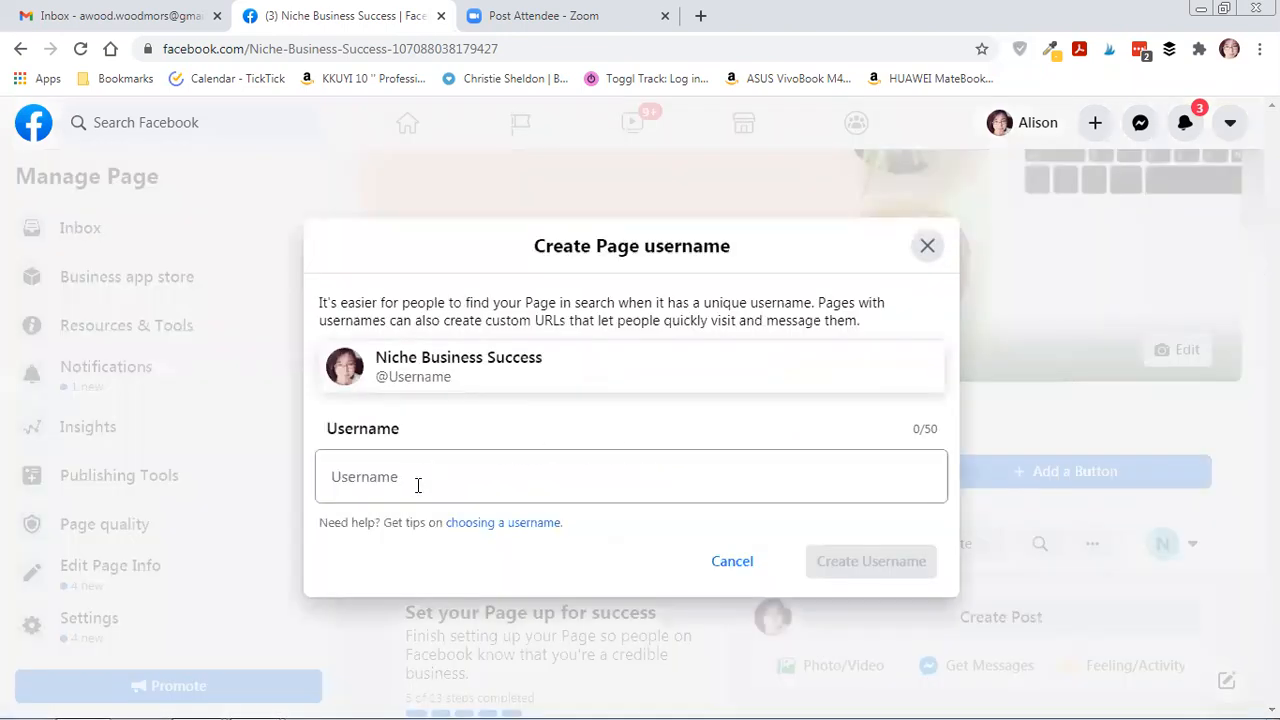
left_click(418, 485)
type("niche")
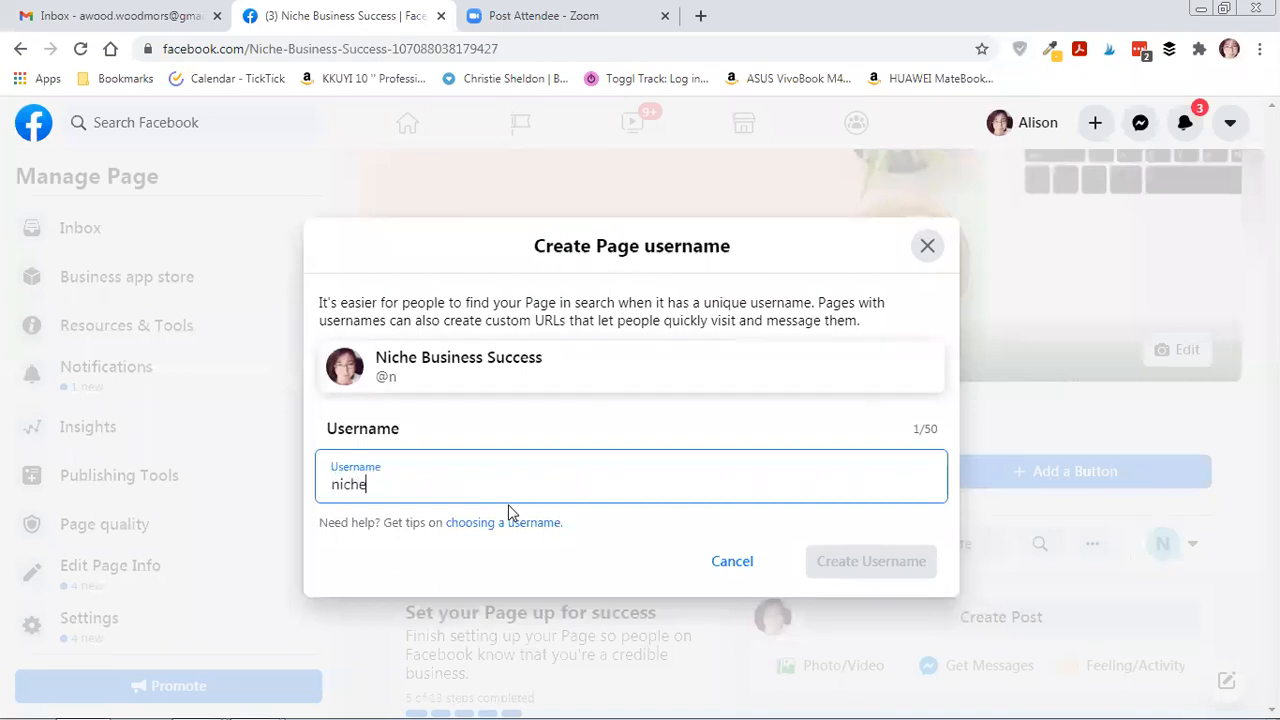
type("business")
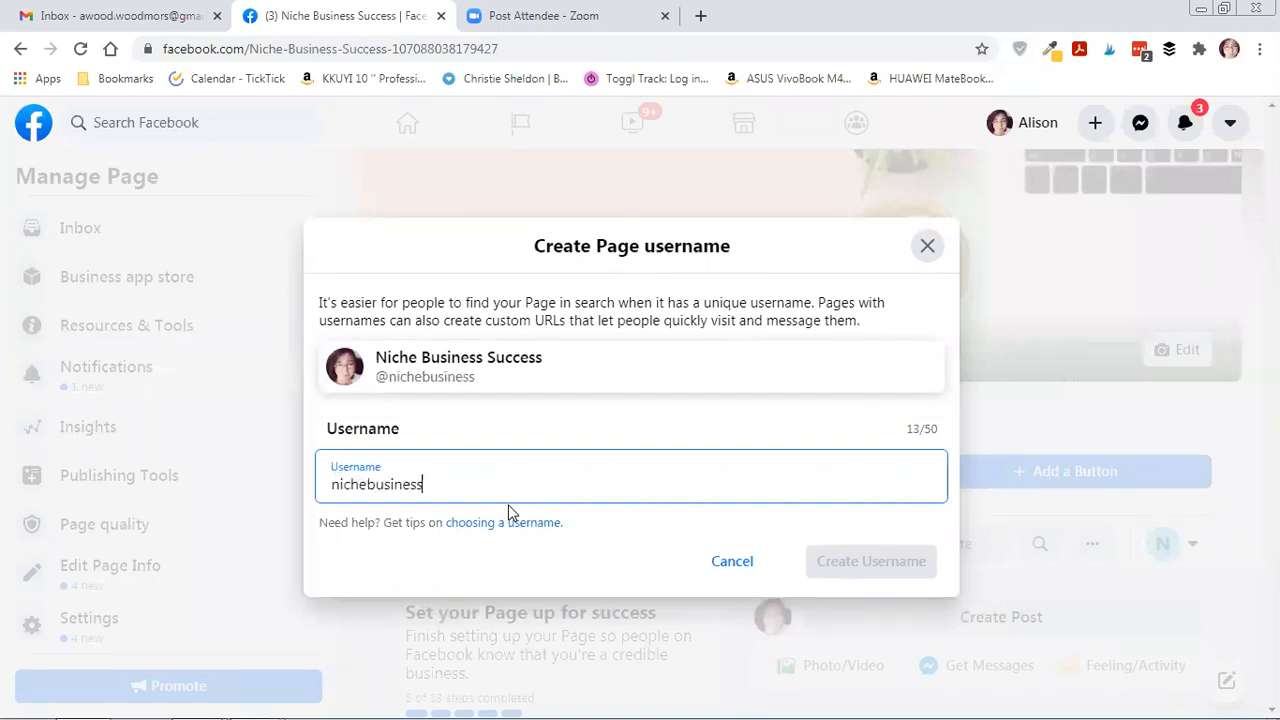
type("success")
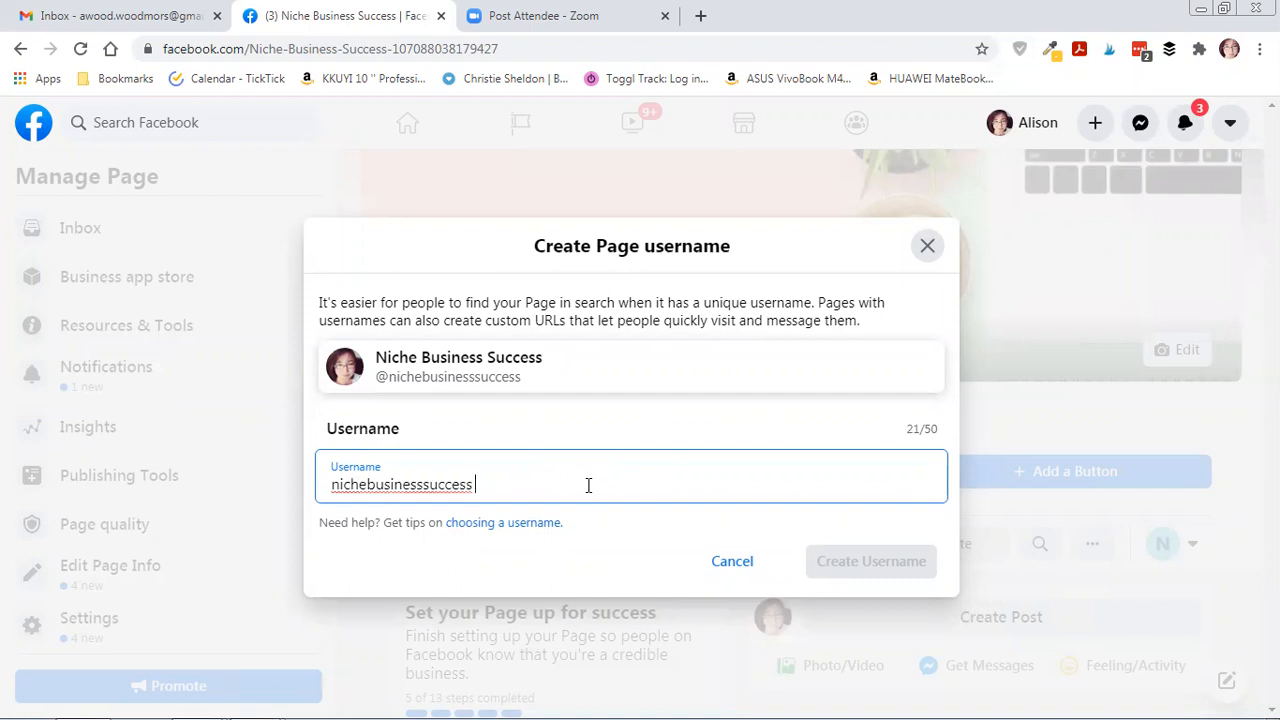
left_click(716, 561)
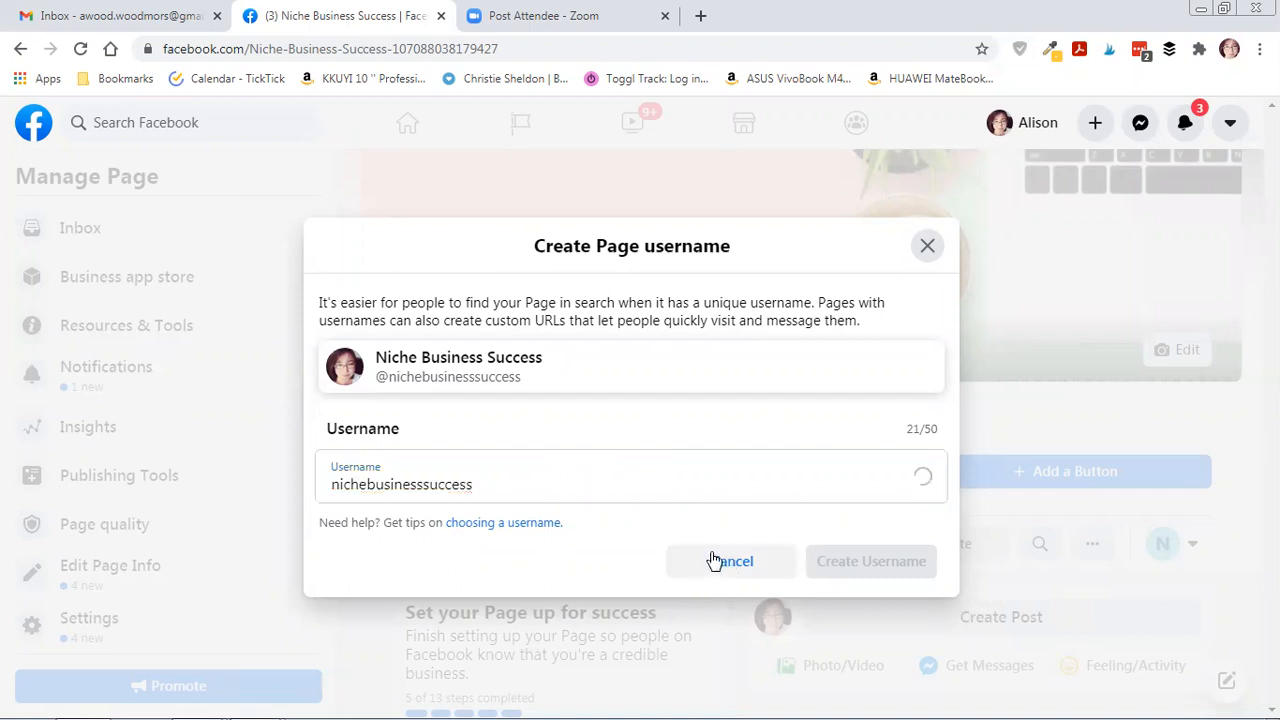
scroll(776, 488, "down", 1)
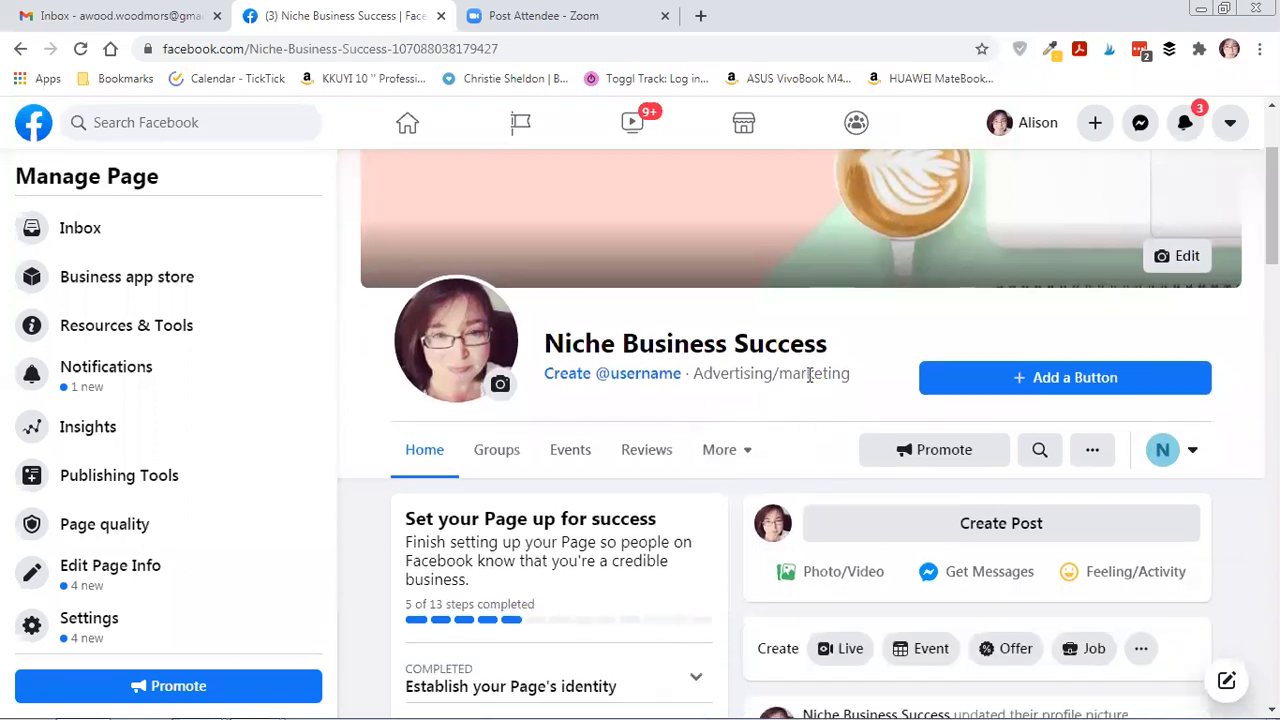
left_click(1008, 380)
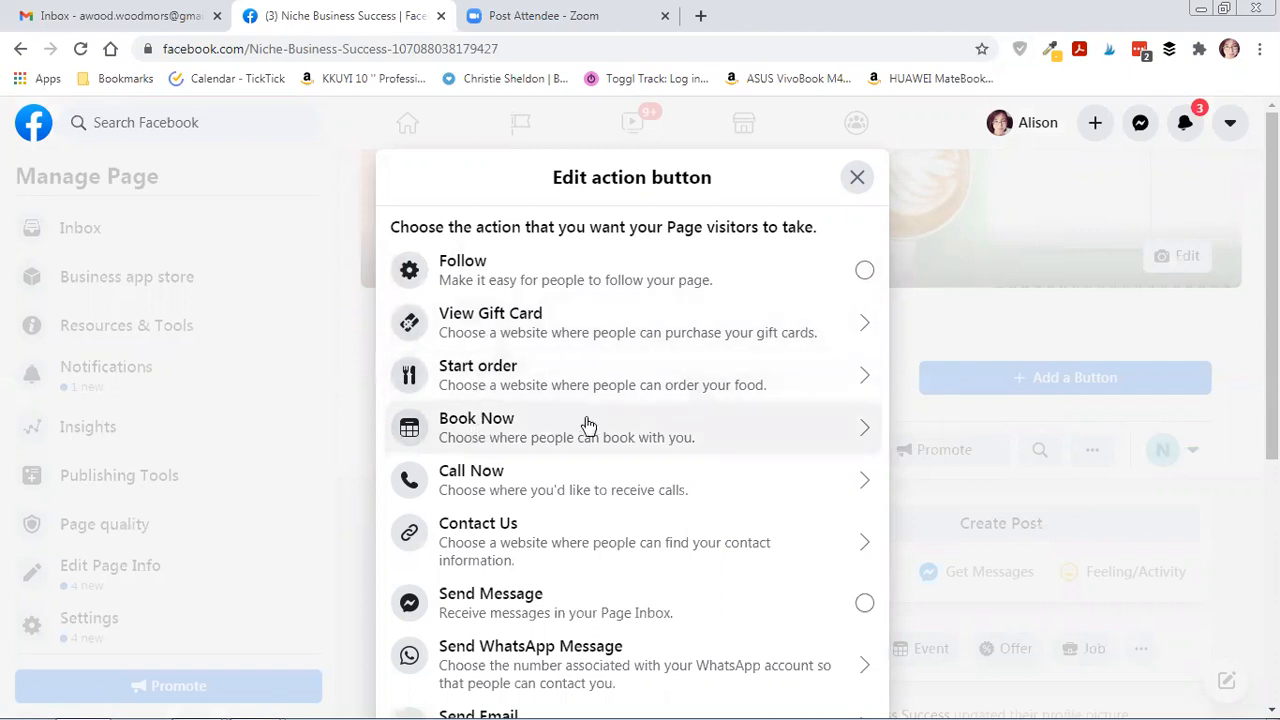
scroll(506, 443, "down", 1)
scroll(523, 417, "down", 1)
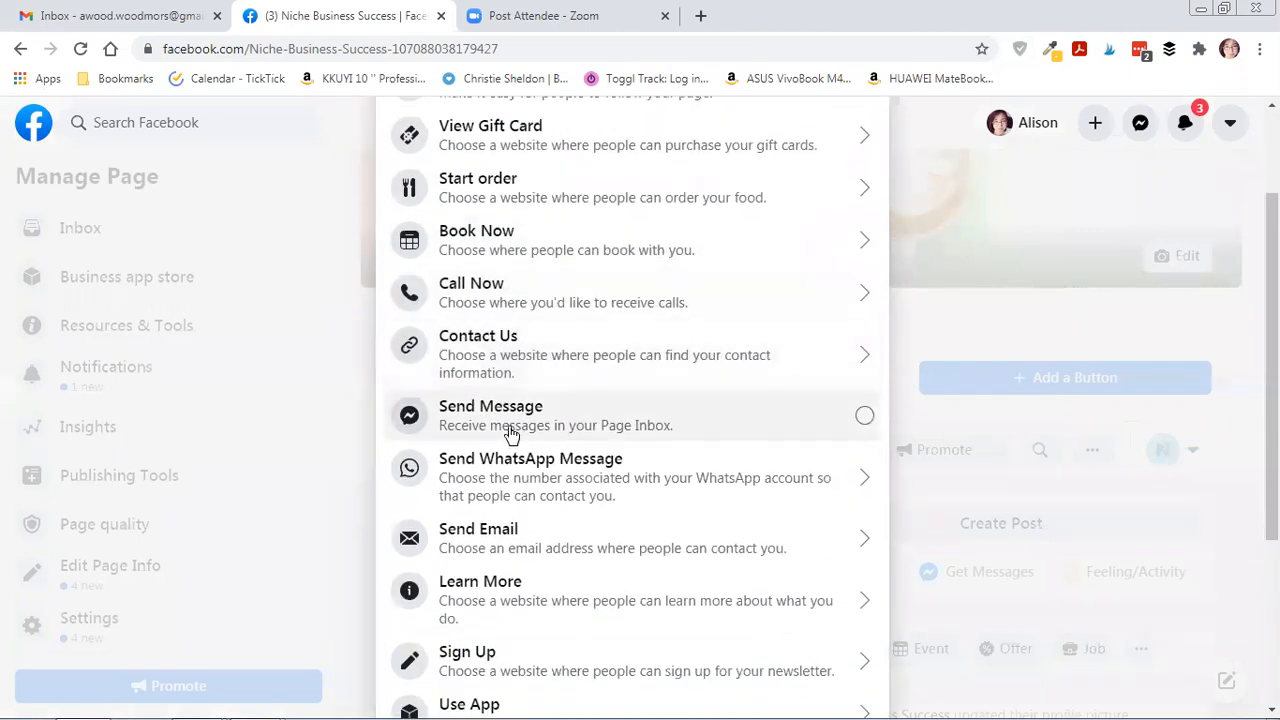
scroll(566, 474, "down", 1)
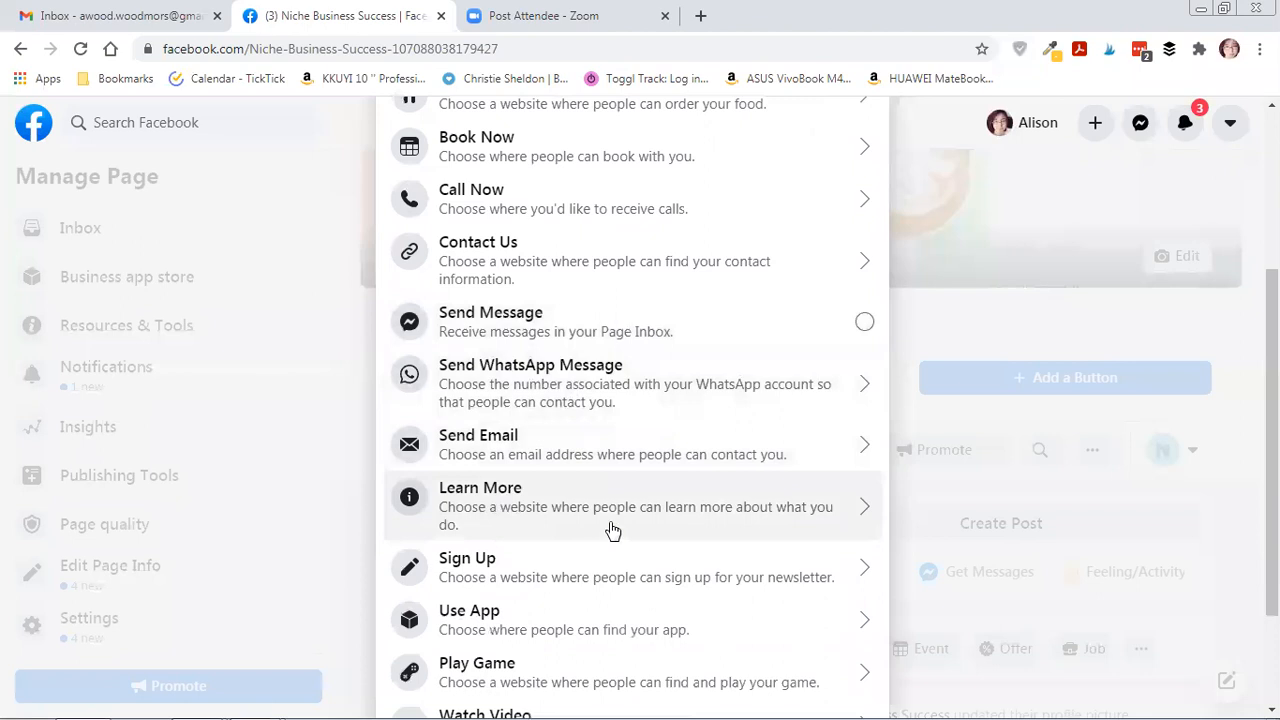
scroll(613, 530, "down", 2)
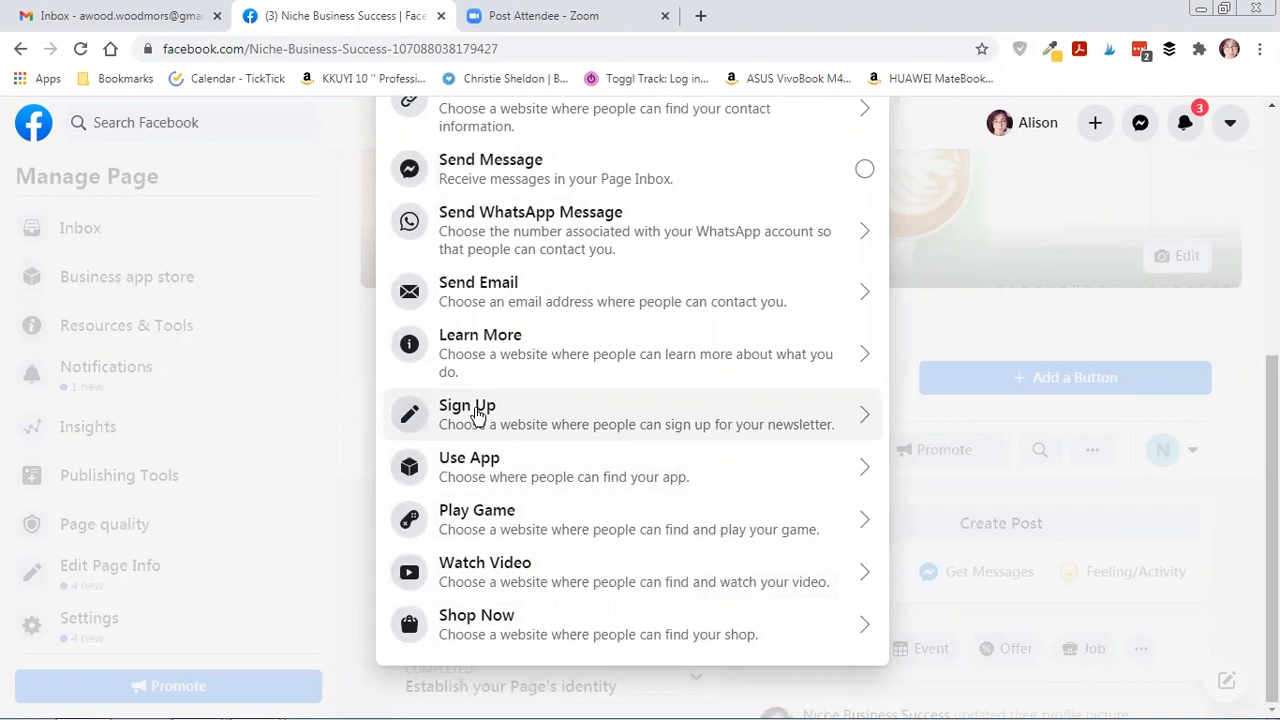
left_click(485, 358)
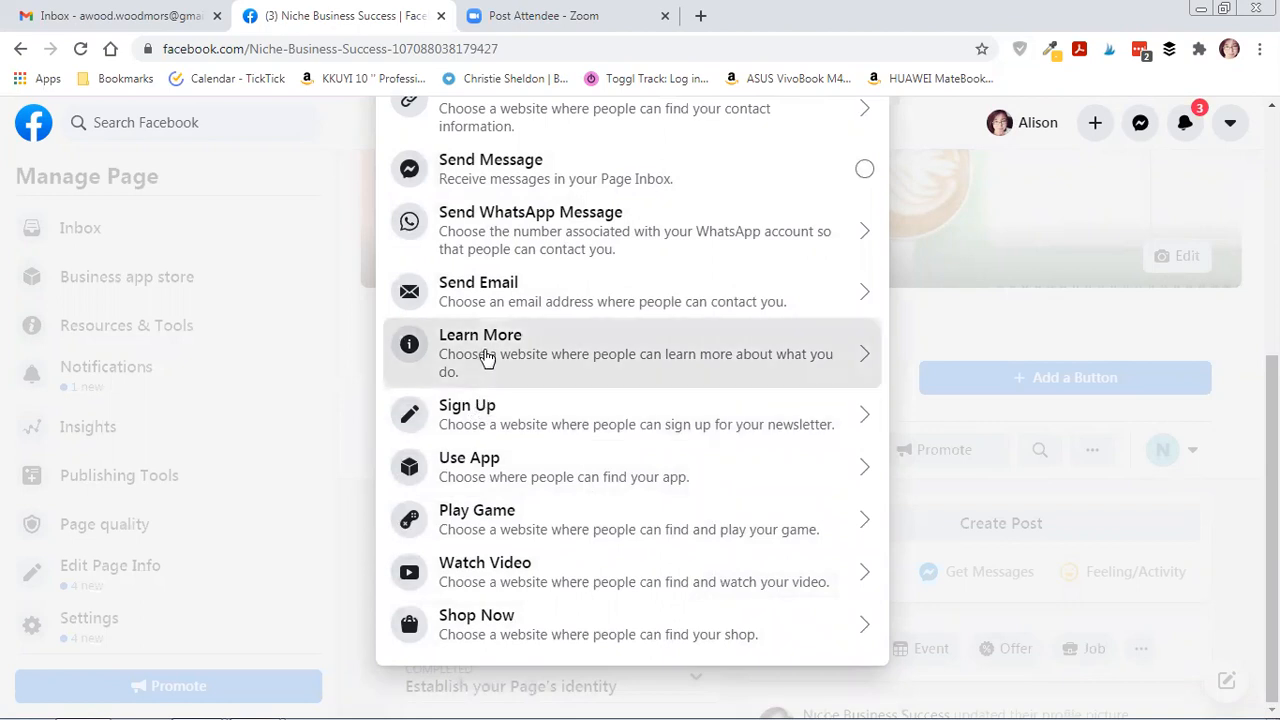
left_click(474, 376)
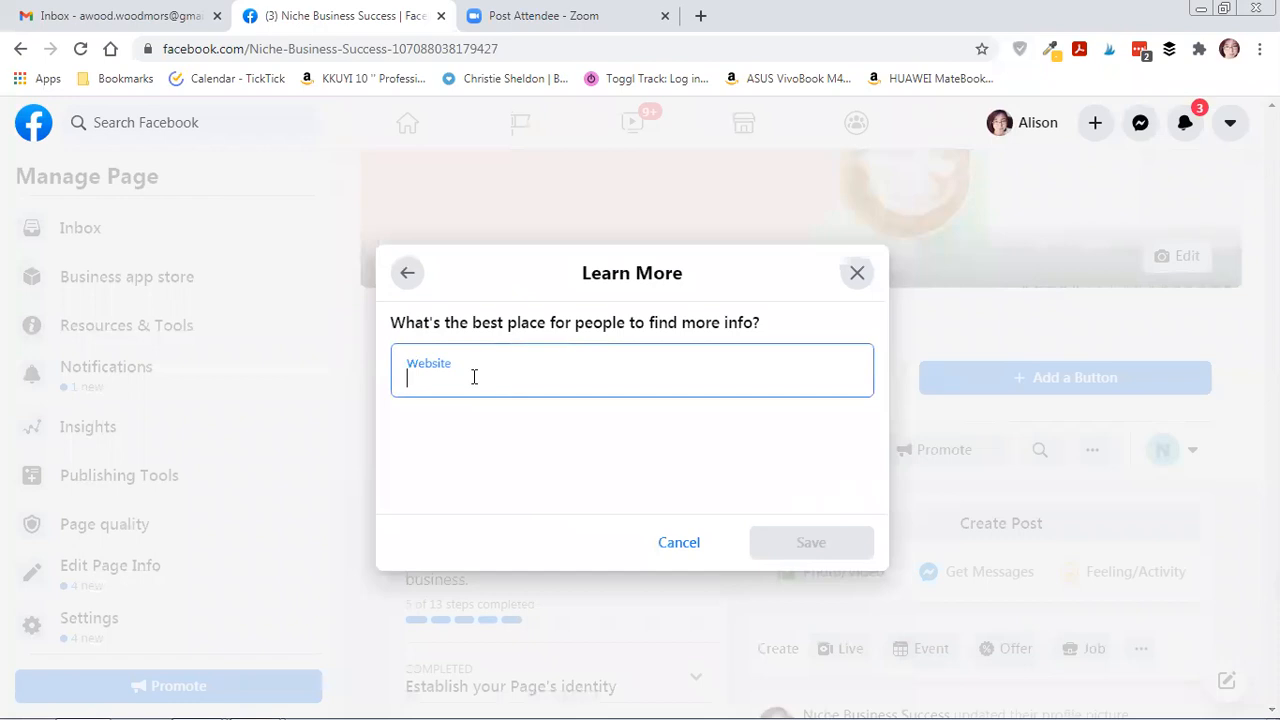
type("https://")
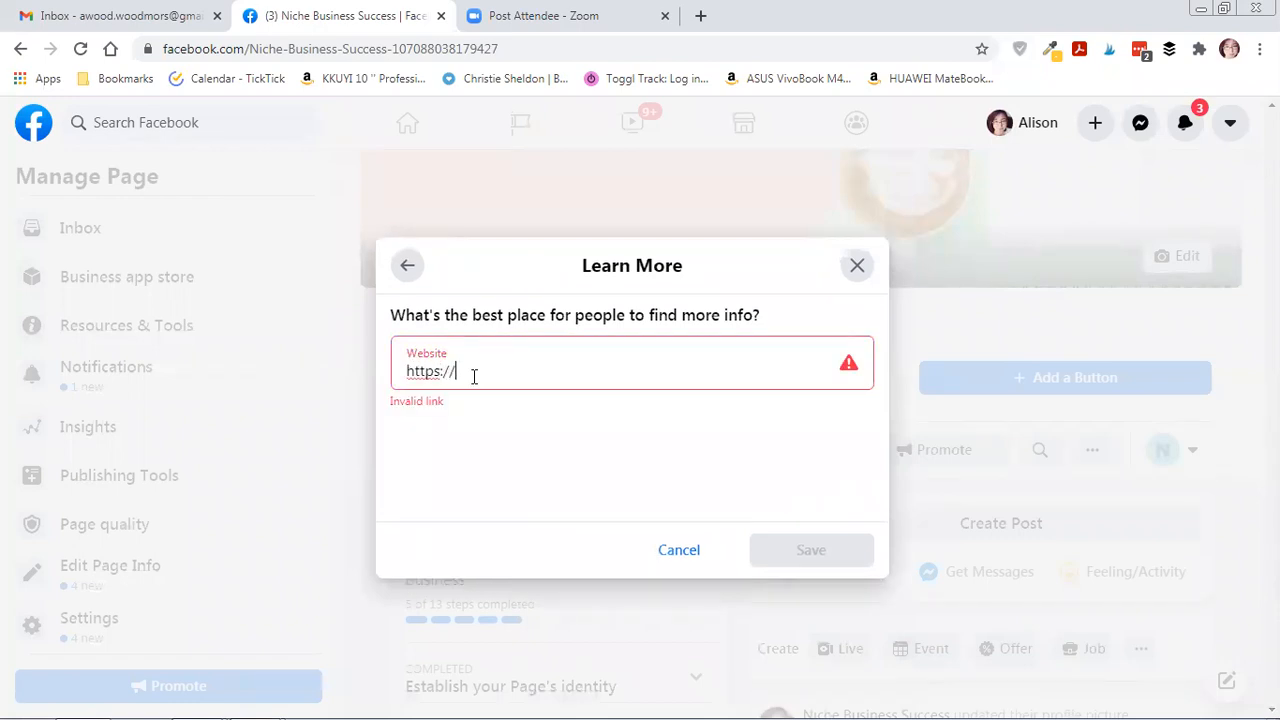
type("nichelifesuccess.com")
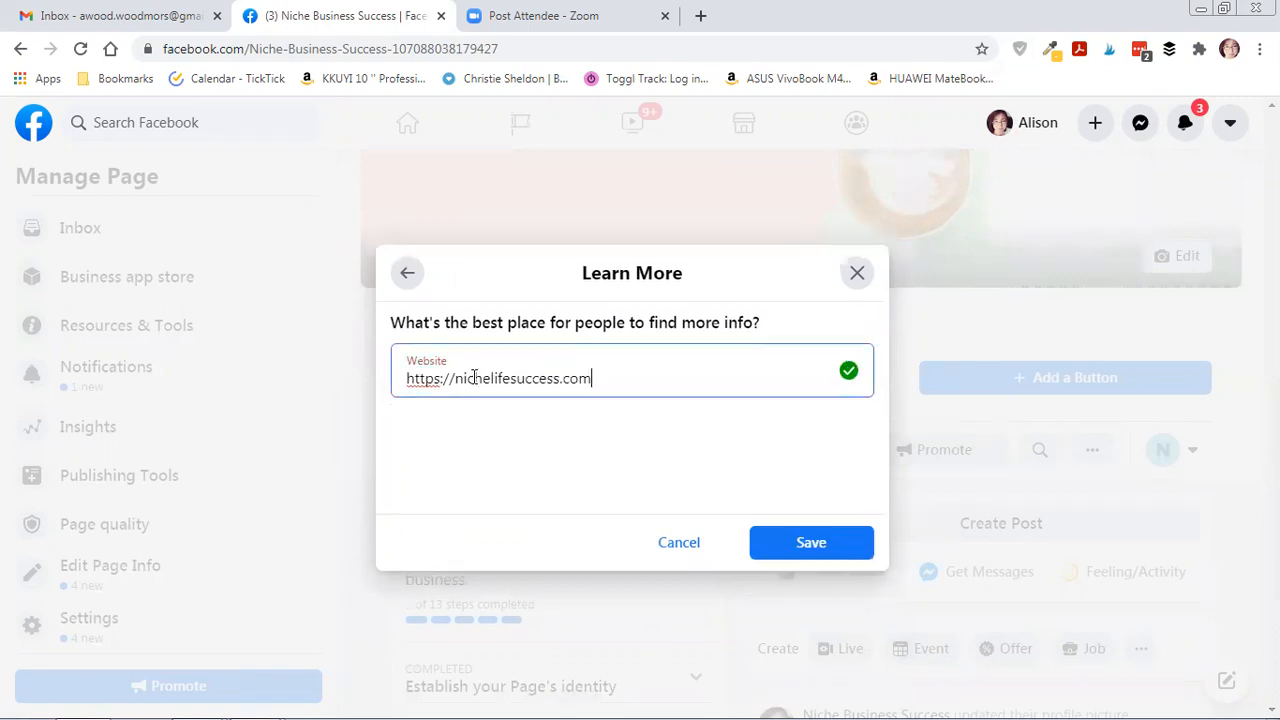
left_click(811, 545)
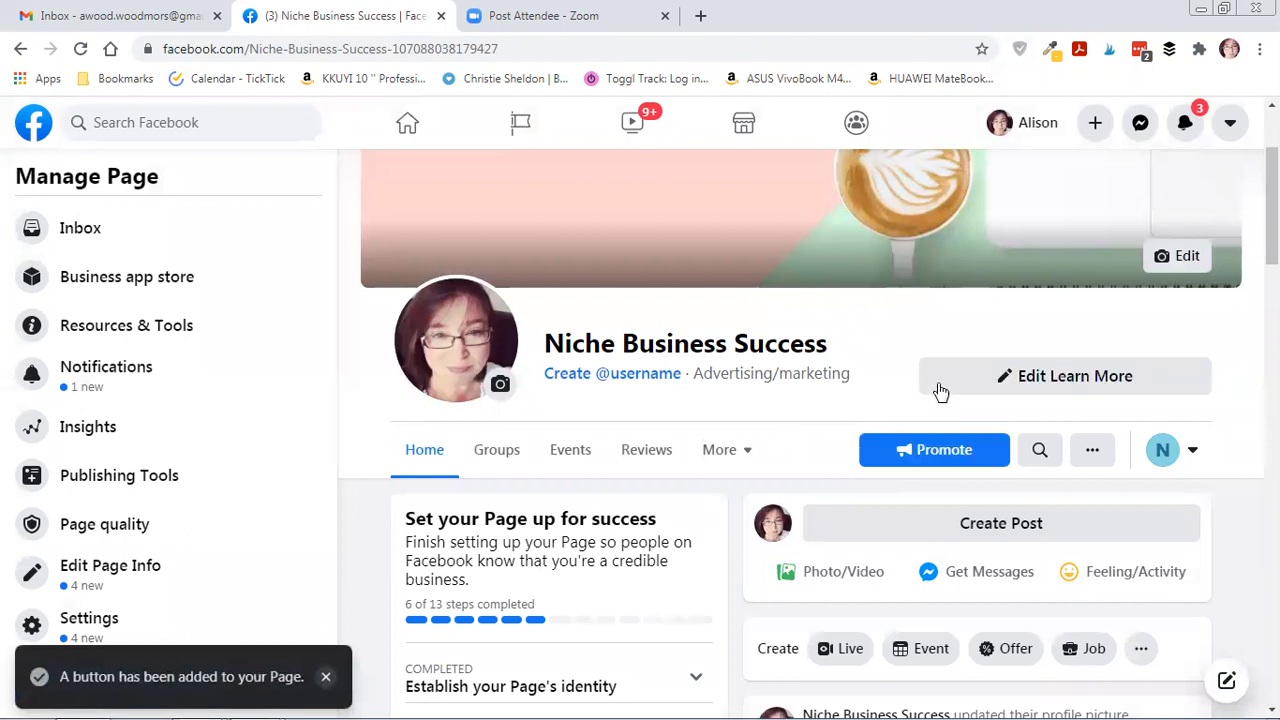
left_click(1033, 380)
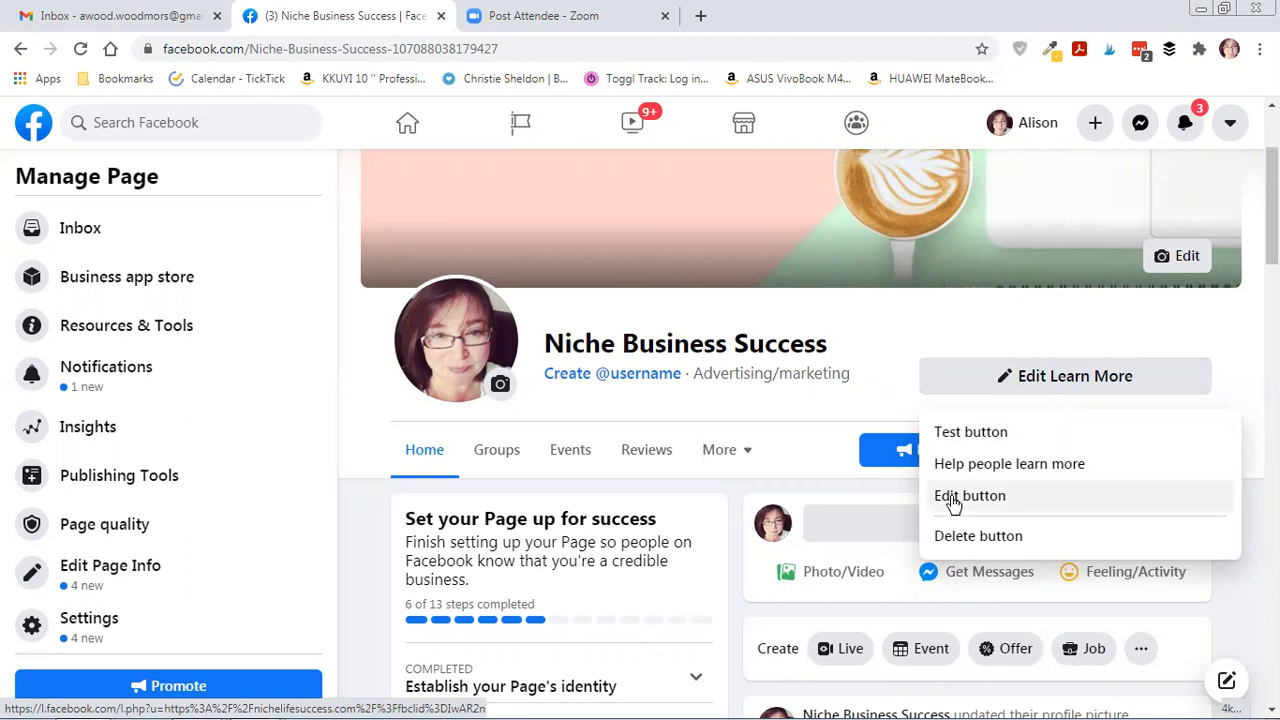
left_click(894, 364)
scroll(683, 537, "down", 2)
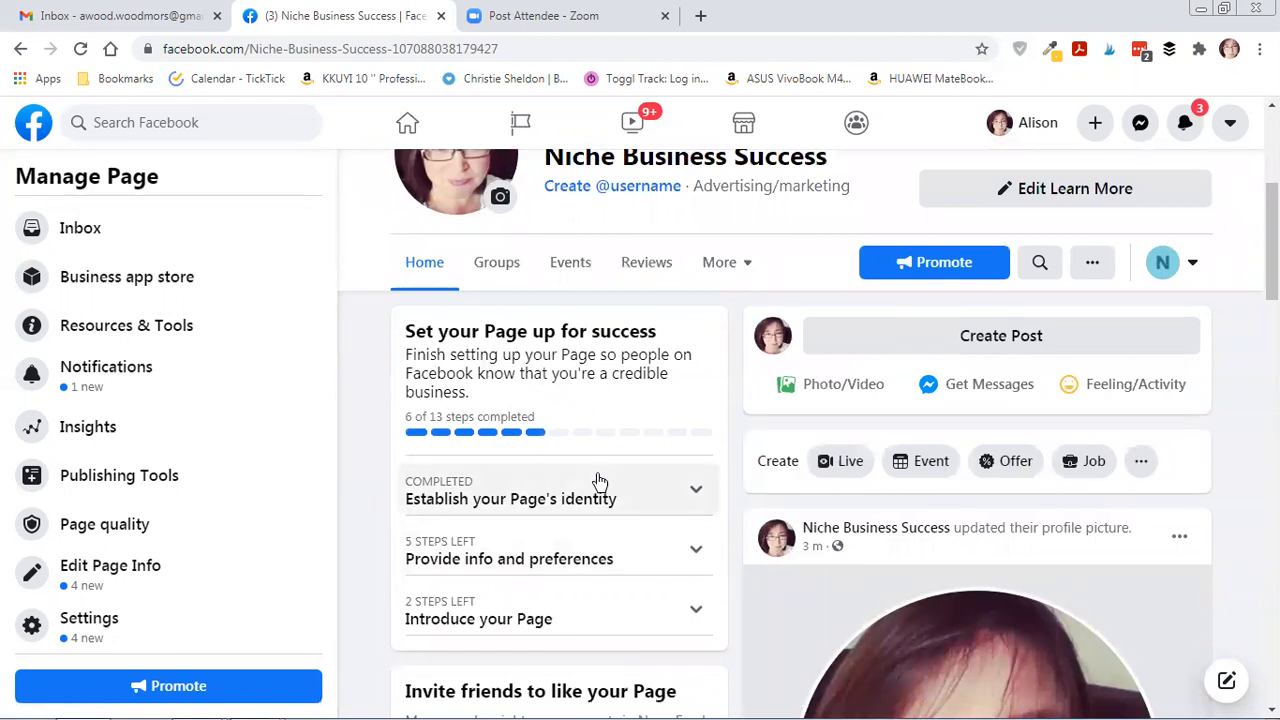
scroll(609, 452, "down", 1)
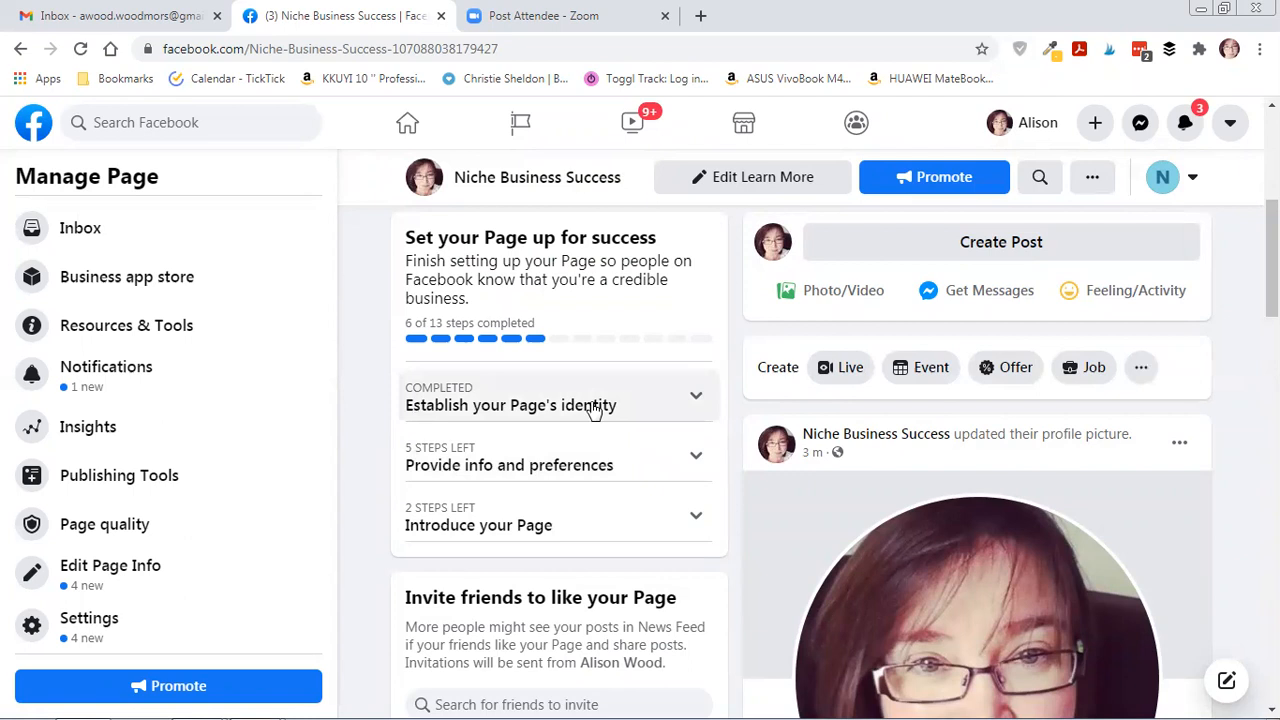
left_click(580, 458)
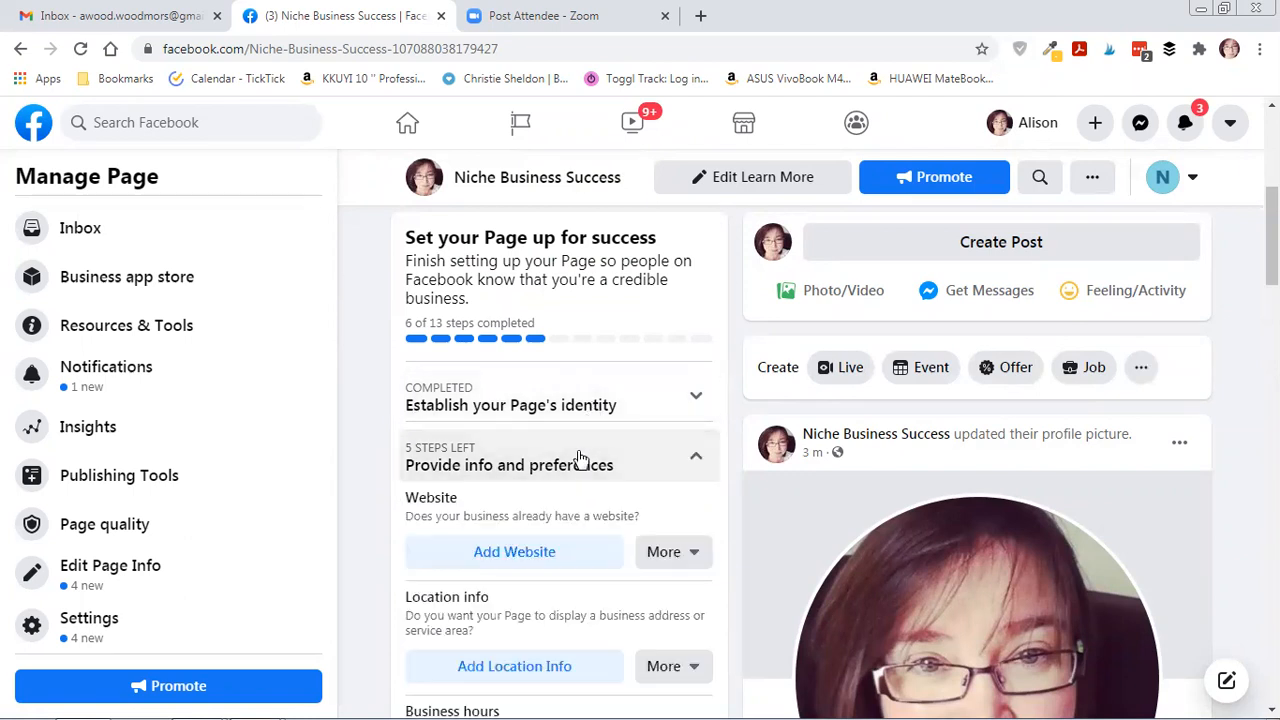
scroll(520, 380, "down", 2)
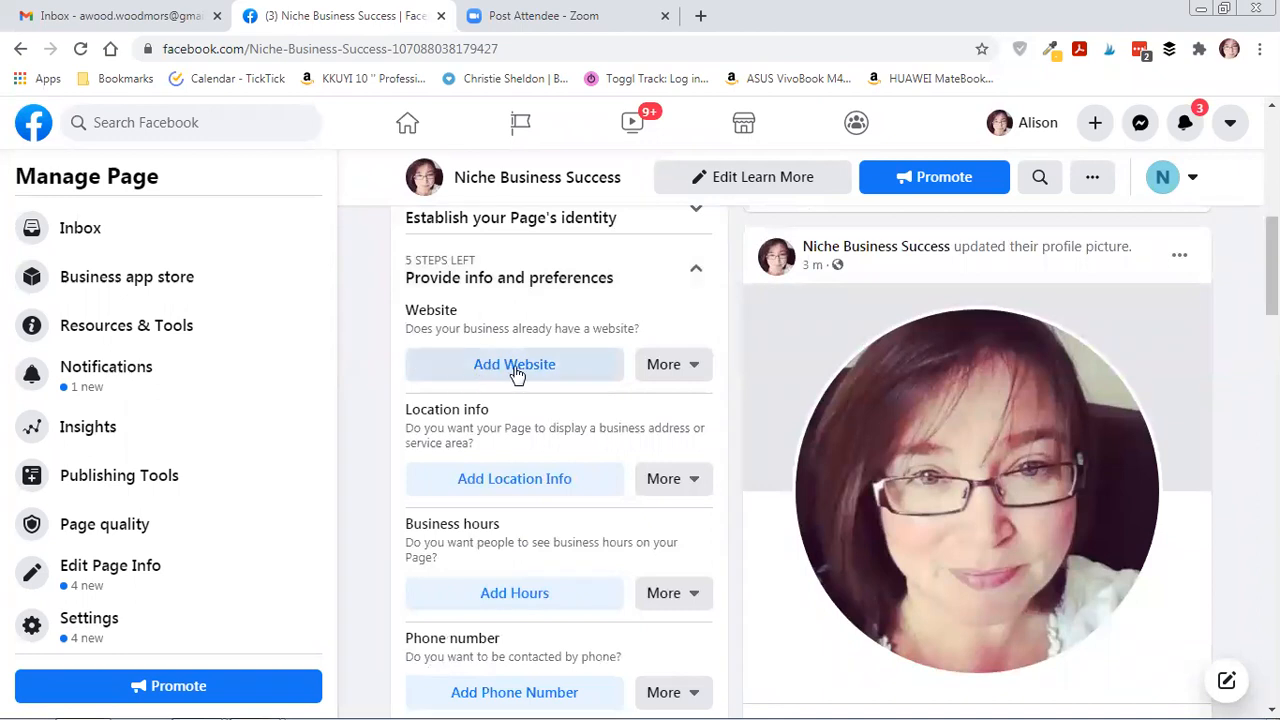
scroll(540, 470, "down", 1)
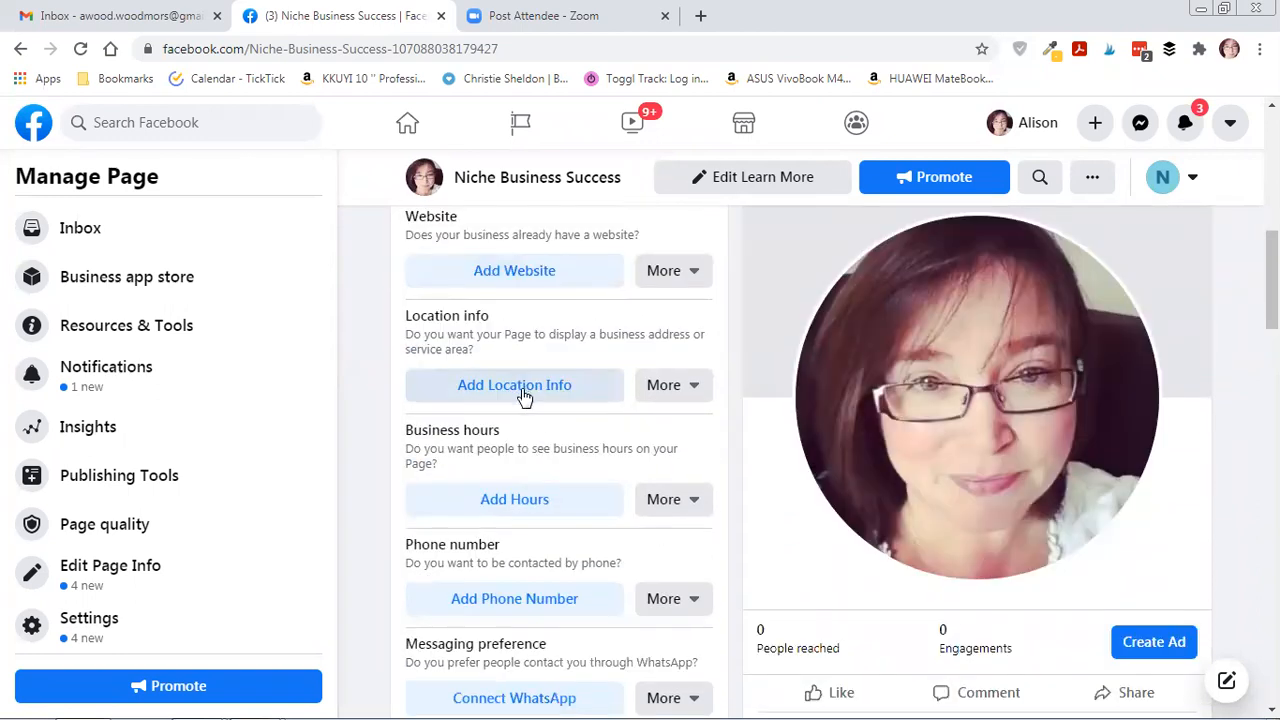
scroll(545, 395, "down", 1)
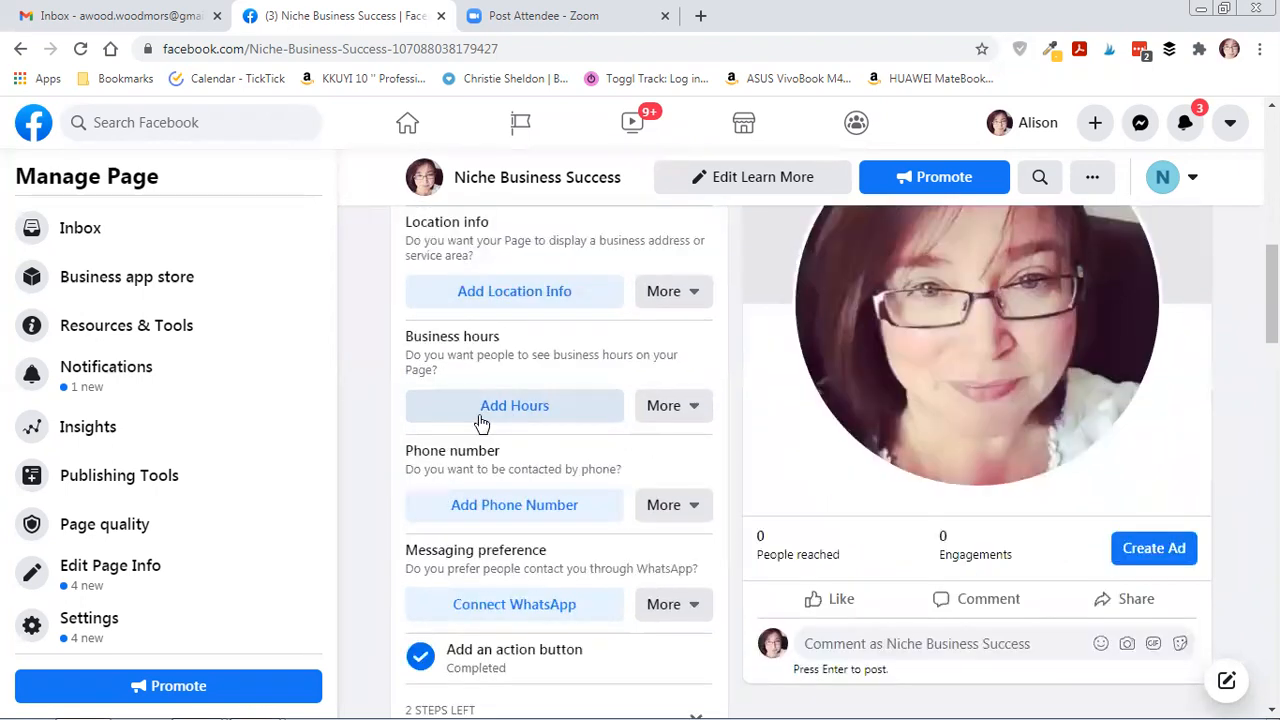
scroll(514, 410, "down", 1)
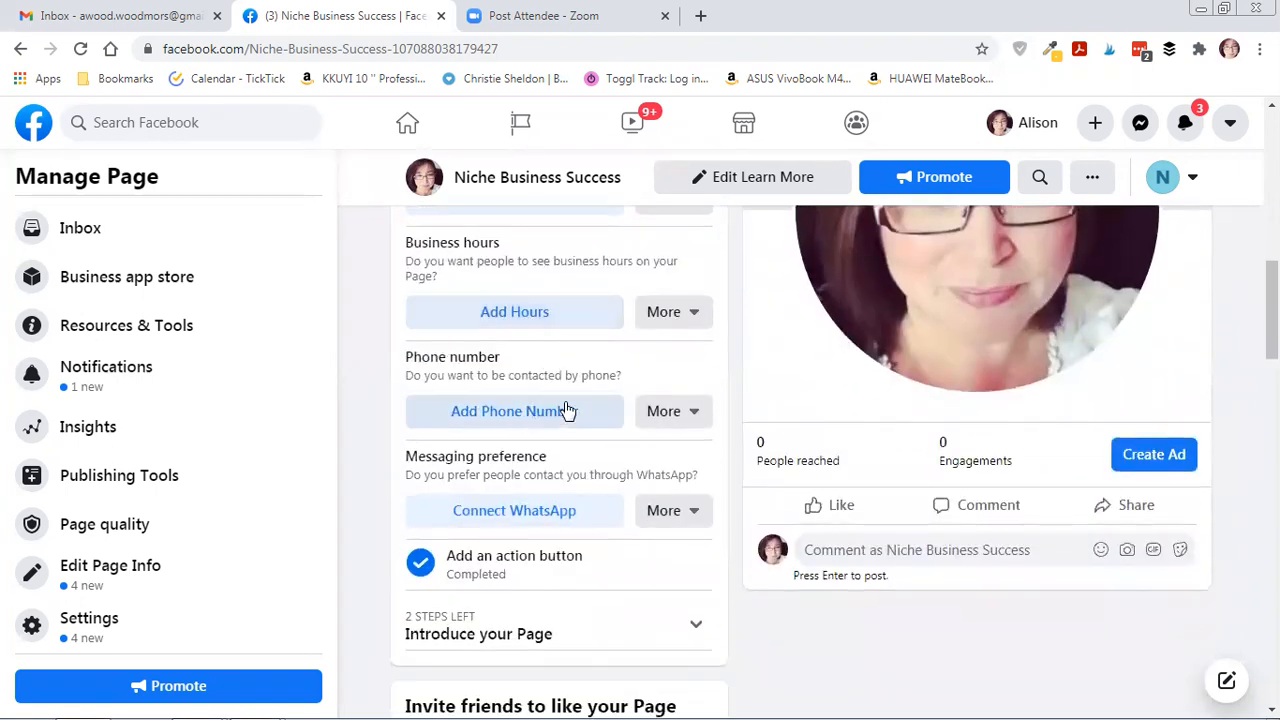
scroll(571, 412, "down", 1)
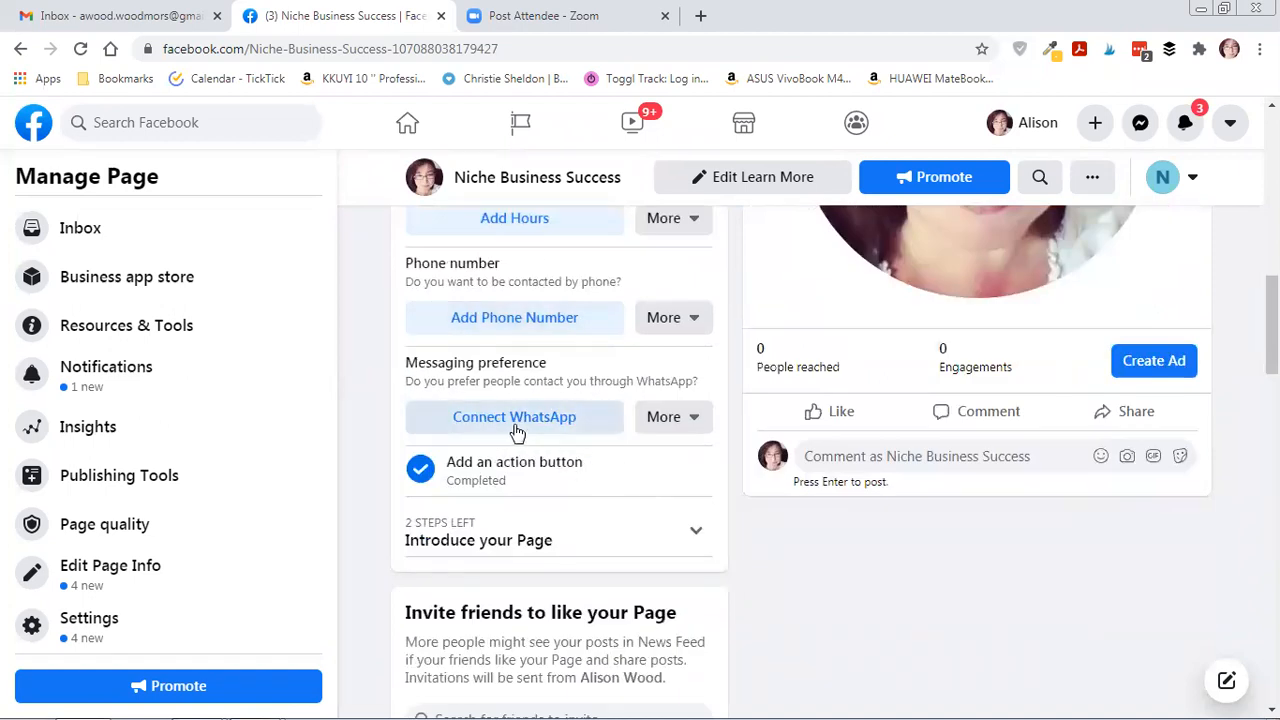
left_click(692, 421)
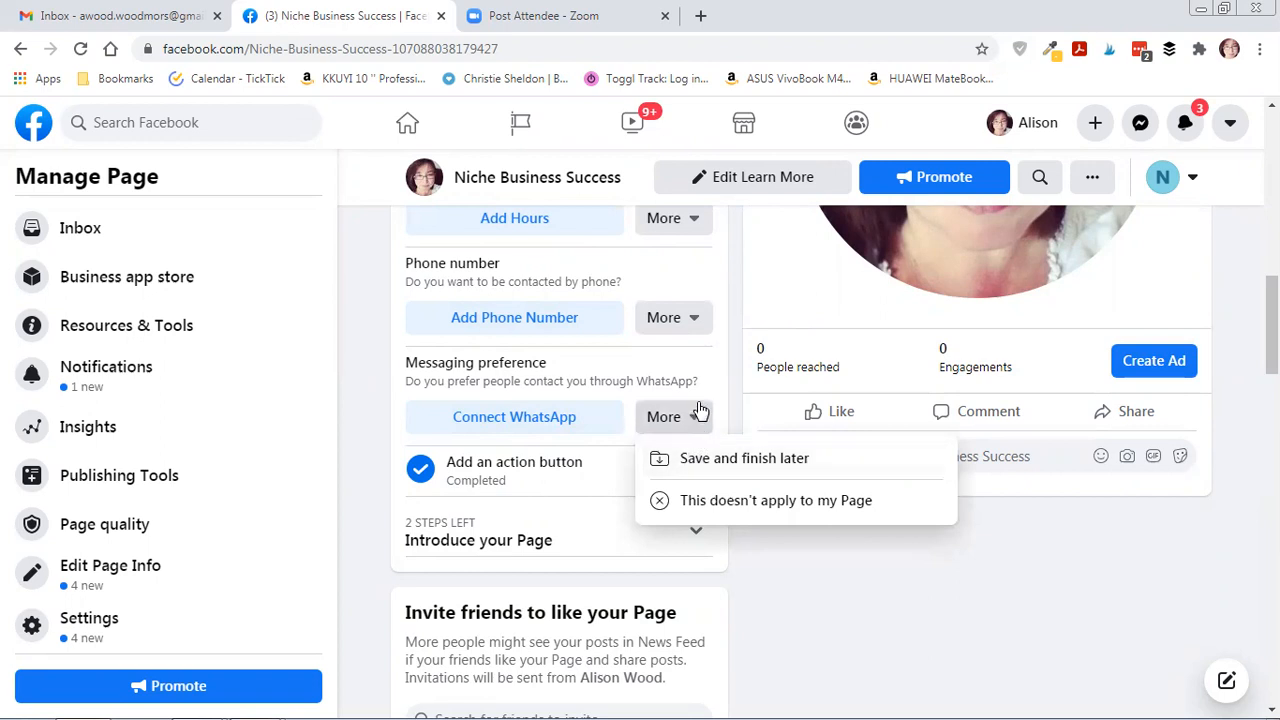
left_click(699, 413)
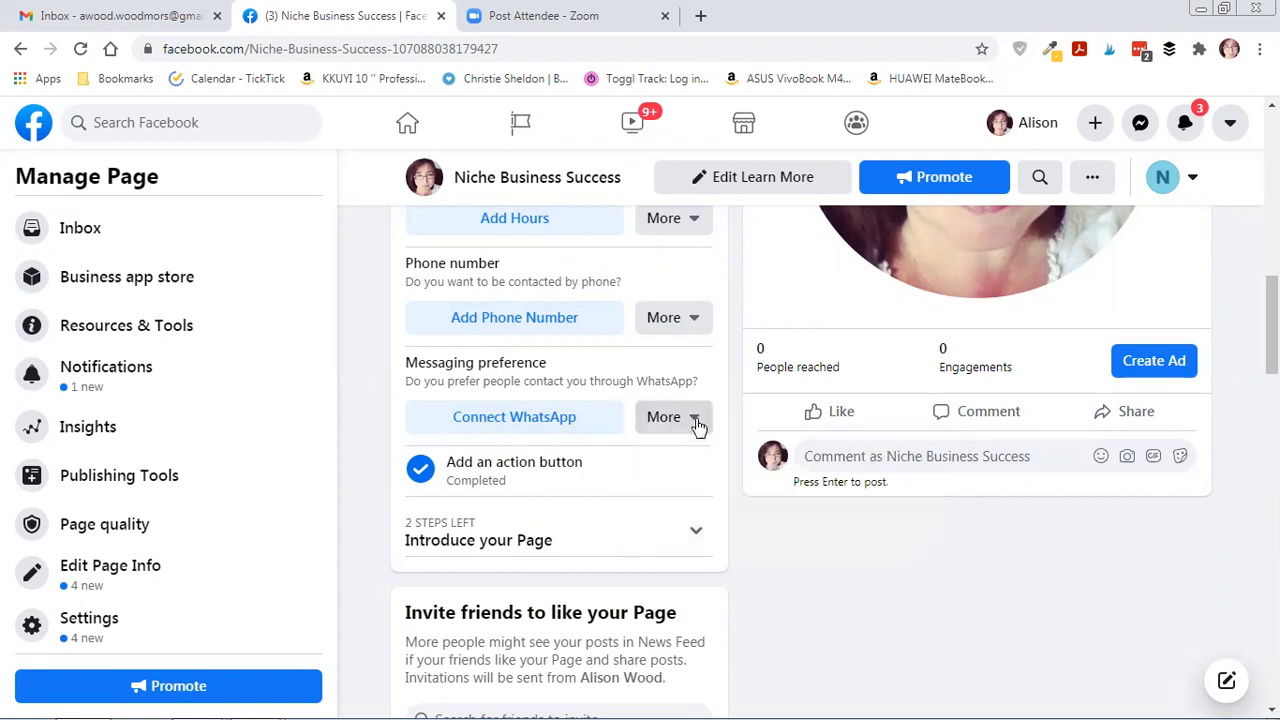
left_click(703, 228)
left_click(703, 228)
scroll(566, 388, "down", 1)
scroll(585, 410, "down", 1)
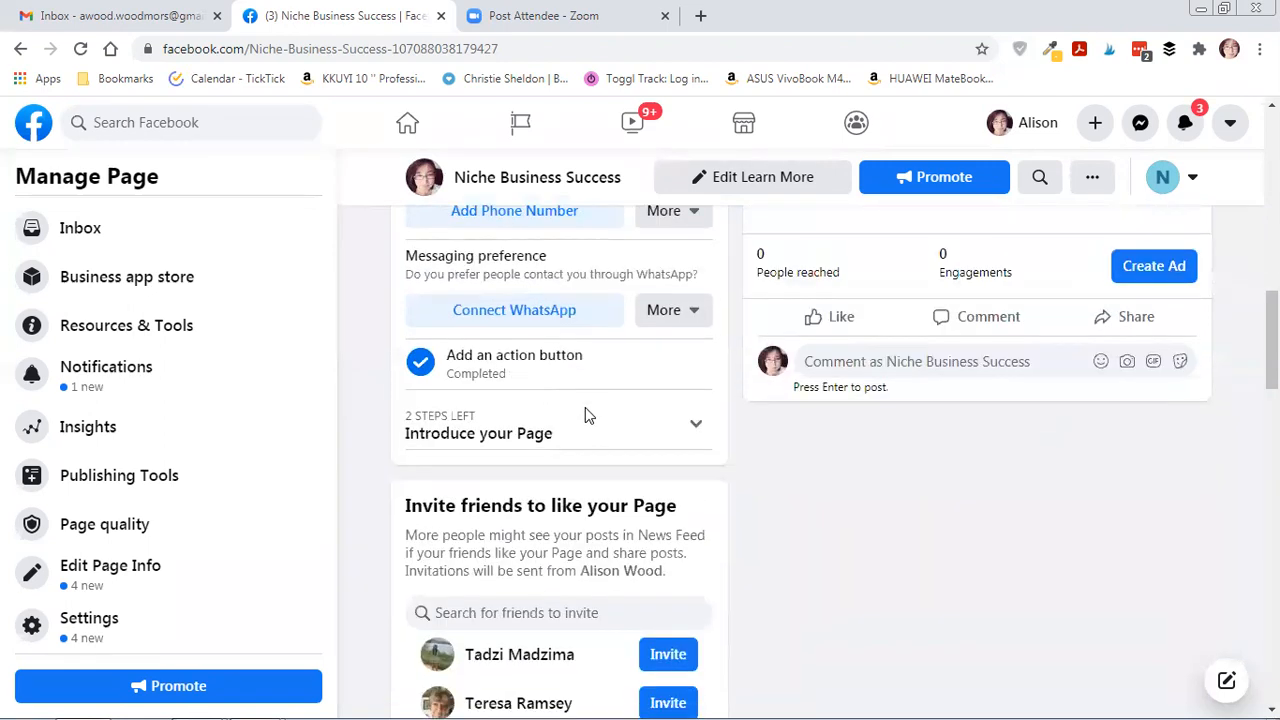
scroll(697, 434, "up", 1)
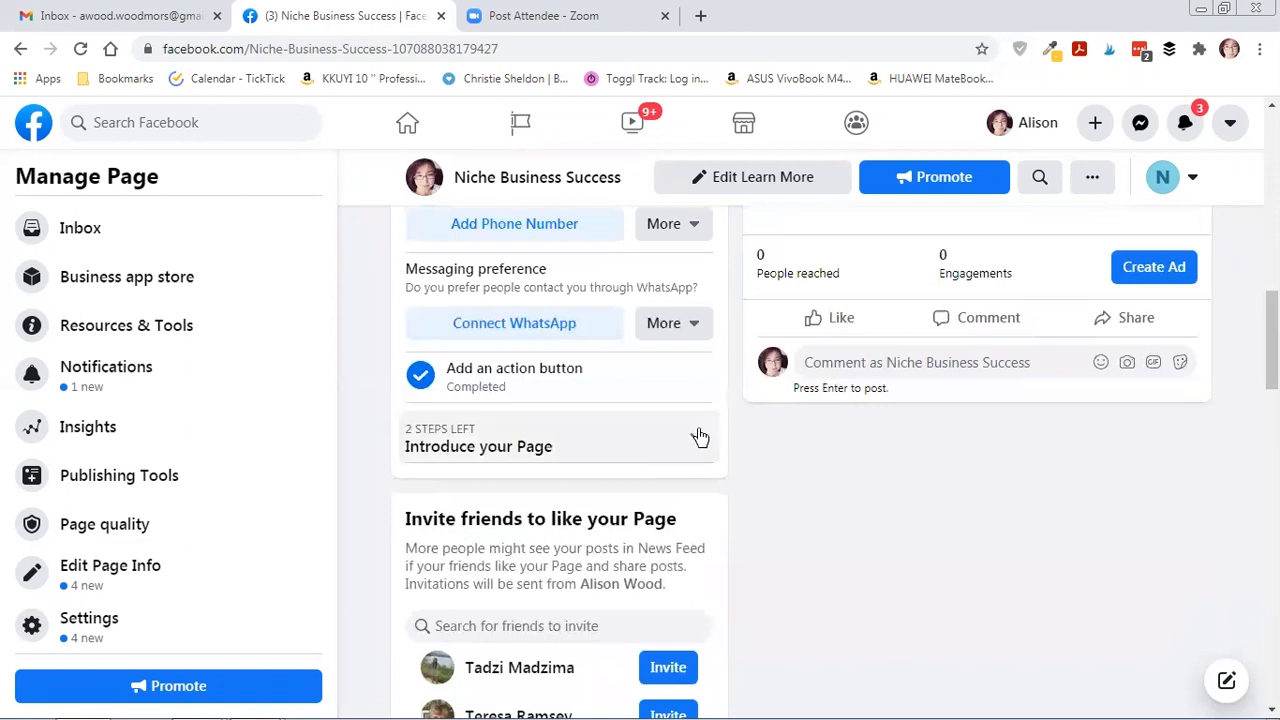
Expand the 'Introduce your Page' checklist and scroll through its Invite friends and welcome-post steps.
left_click(697, 434)
scroll(666, 438, "down", 1)
scroll(666, 438, "down", 2)
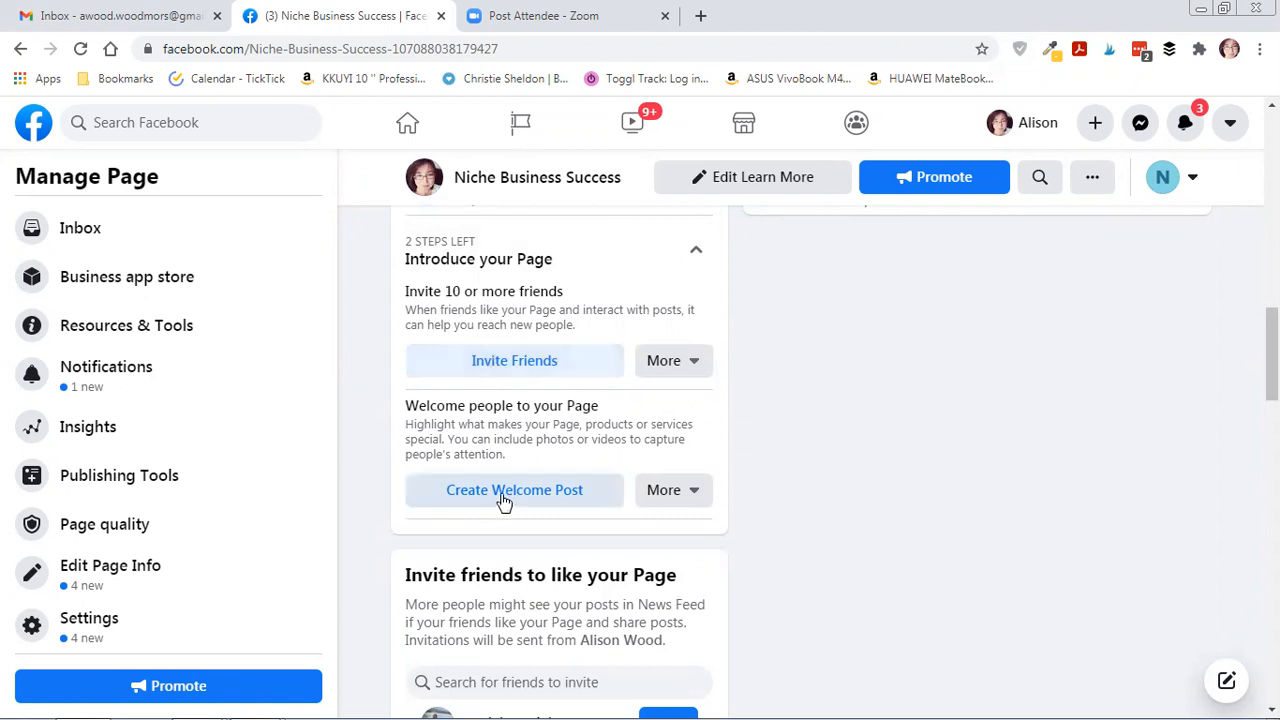
scroll(553, 500, "down", 2)
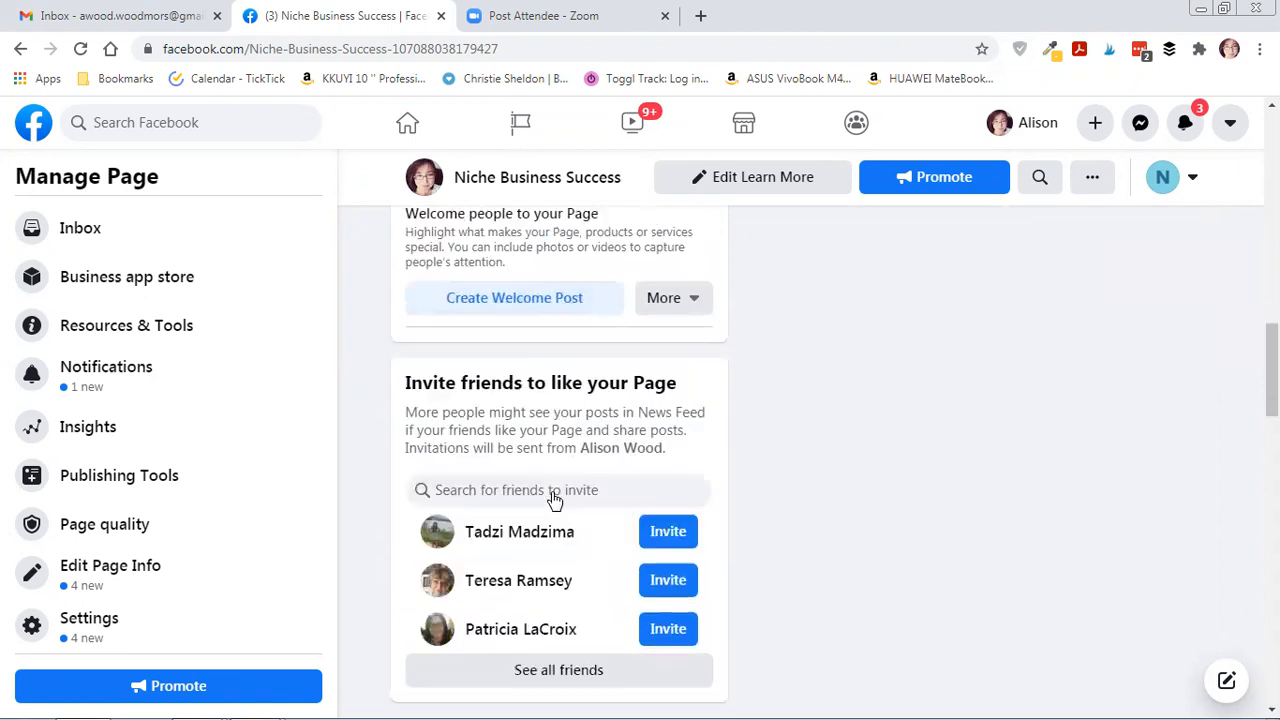
scroll(620, 515, "down", 1)
scroll(680, 515, "up", 3)
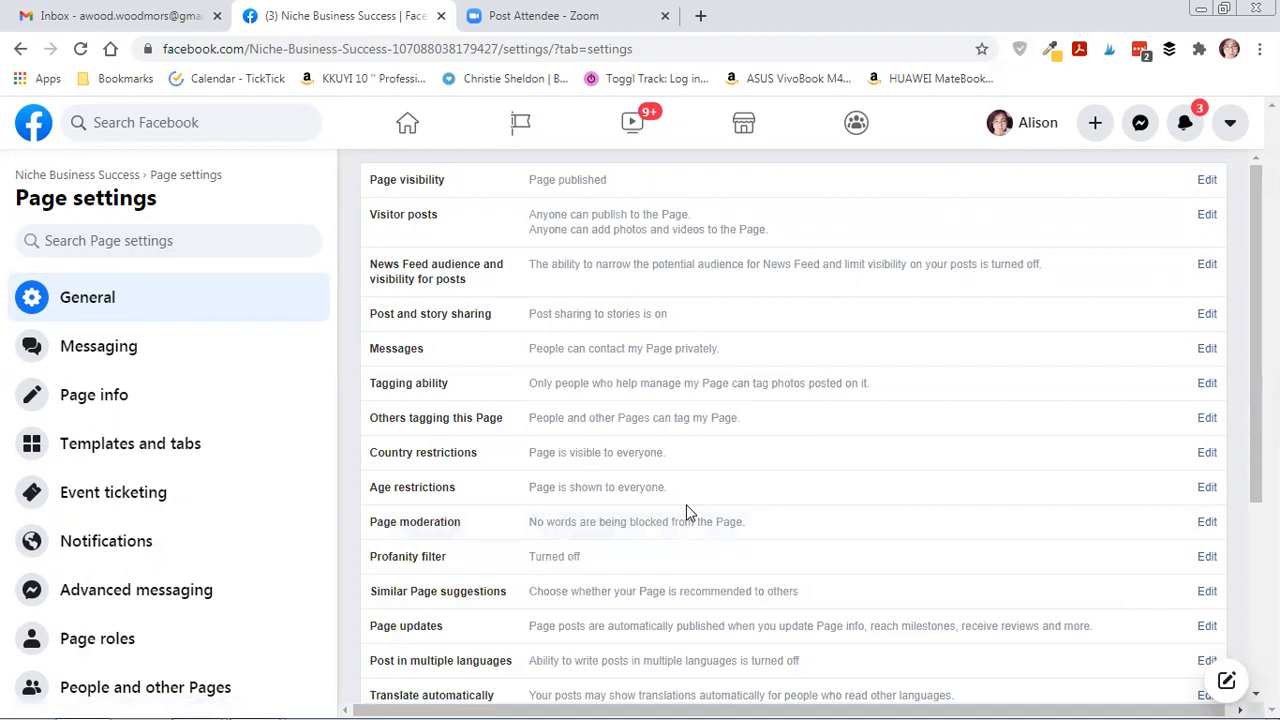
Scroll through the General settings list covering visibility, visitor posts, restrictions and profanity filter.
scroll(588, 540, "down", 2)
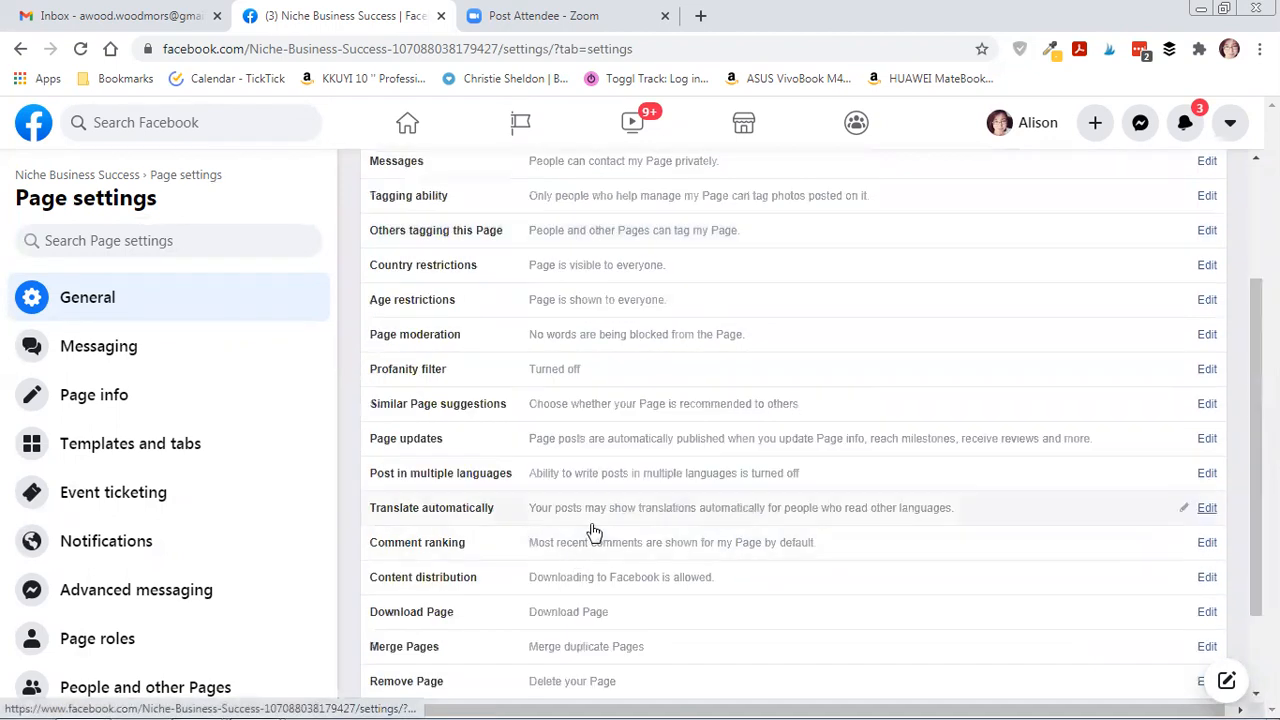
scroll(590, 538, "down", 2)
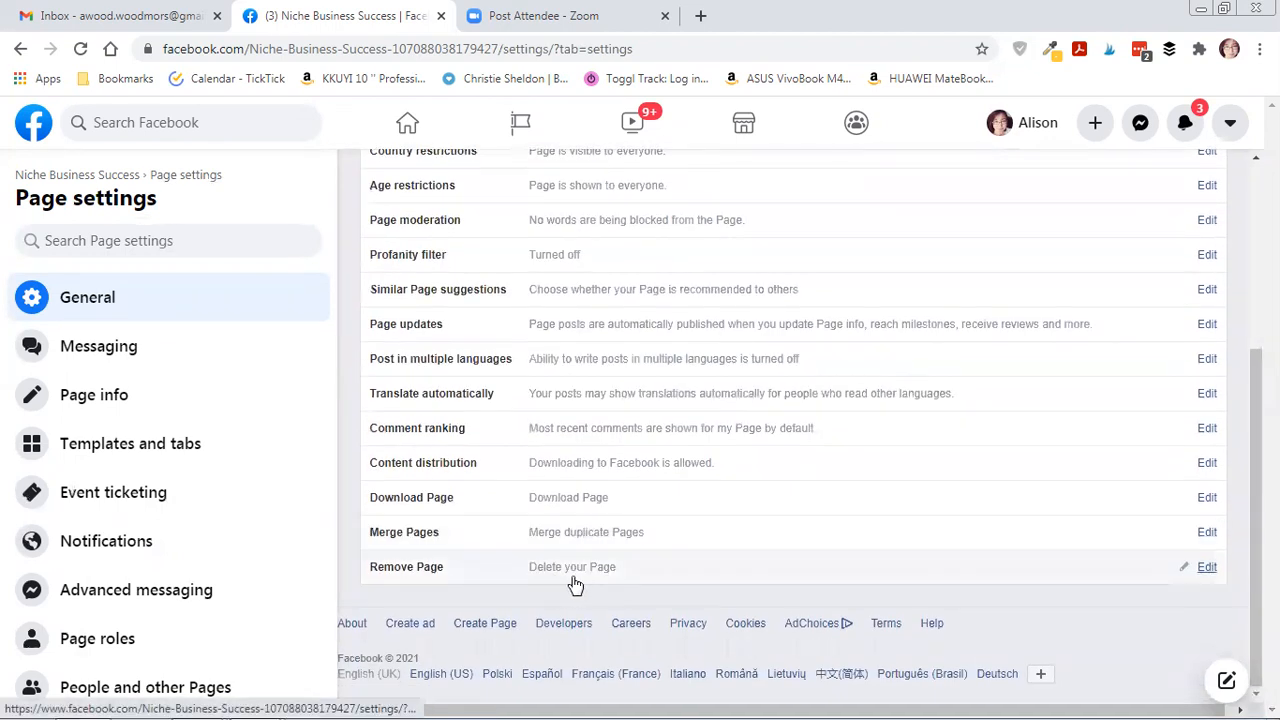
scroll(731, 571, "up", 3)
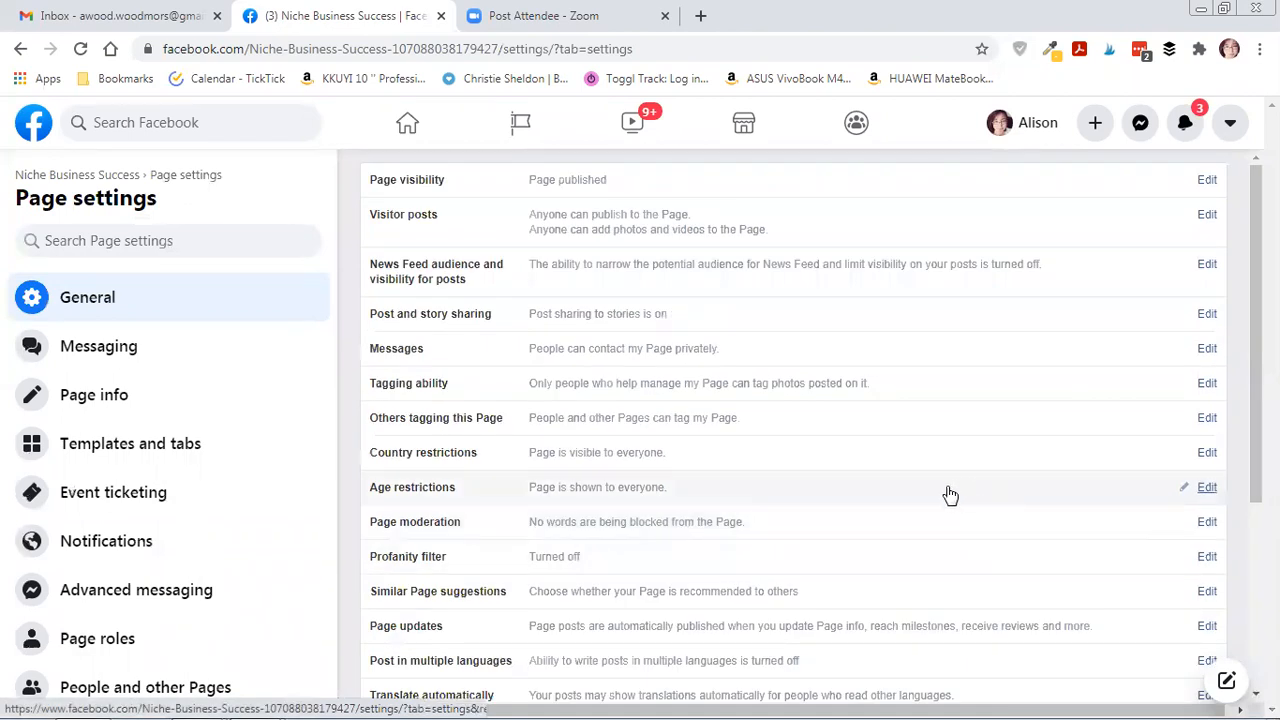
Open the Edit Page info form, dismiss the 'Unable to perform action' error, and review fields down to Price range.
left_click(94, 397)
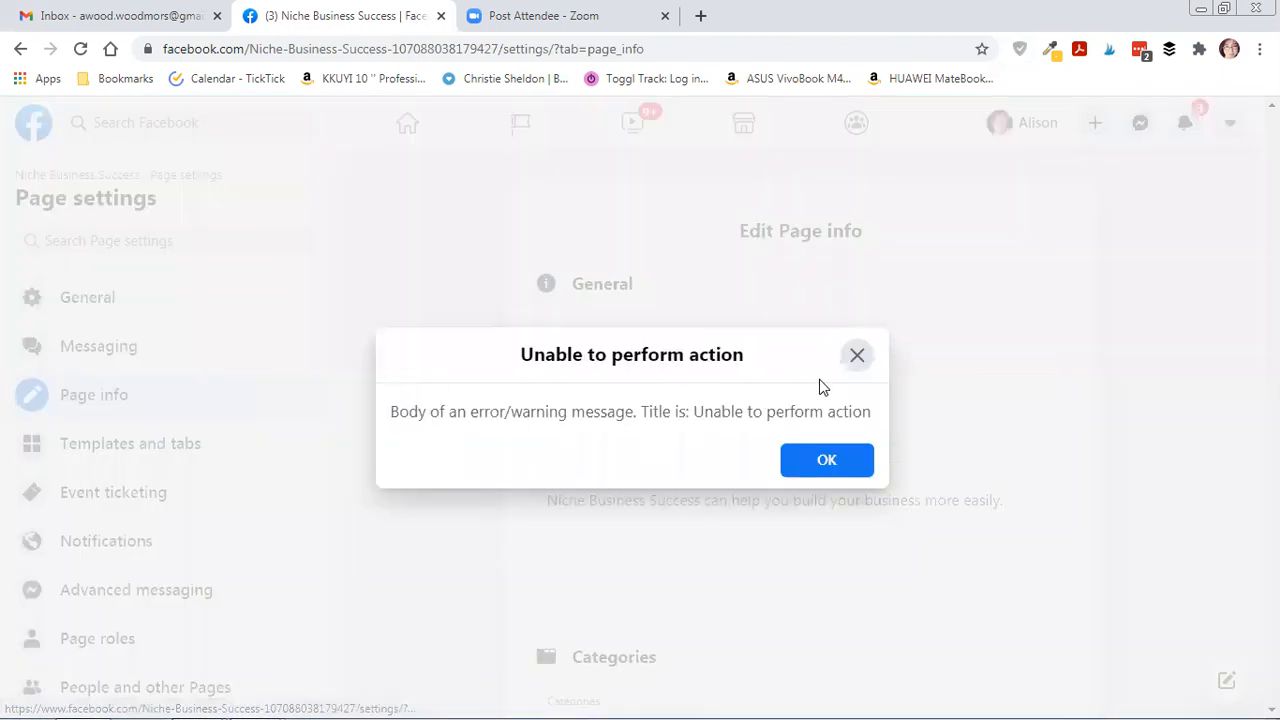
left_click(854, 360)
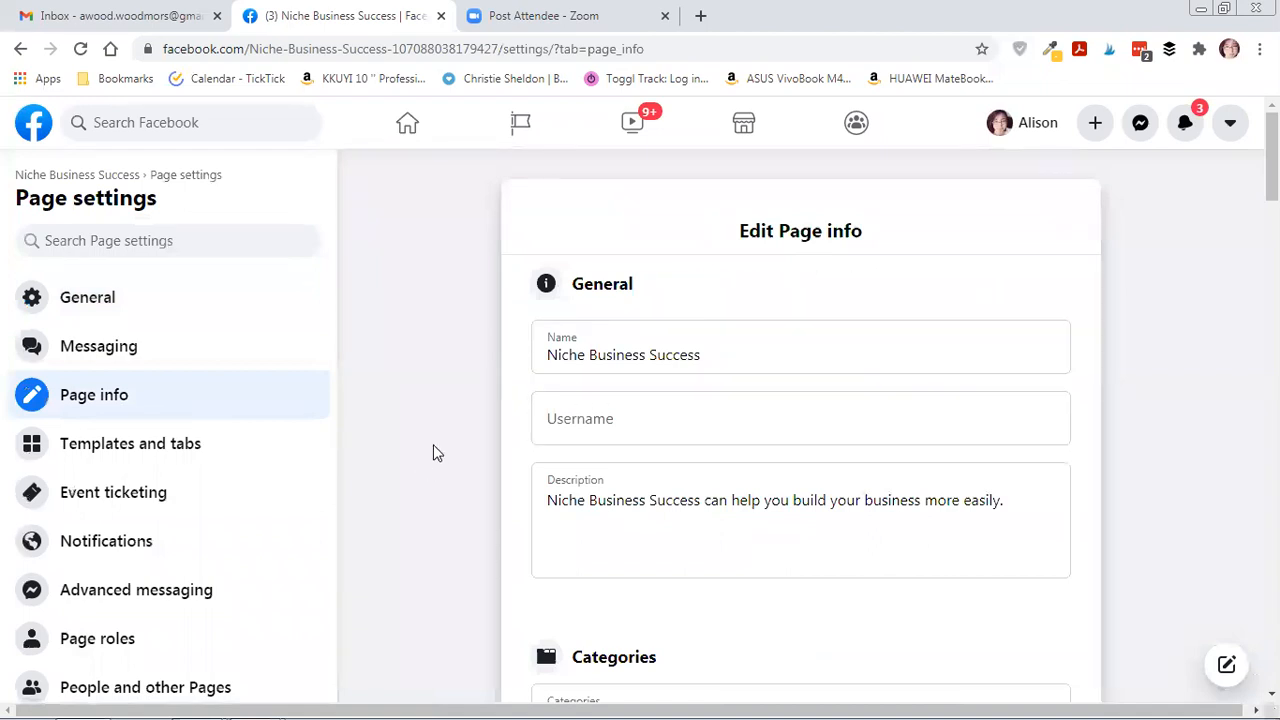
scroll(450, 451, "down", 1)
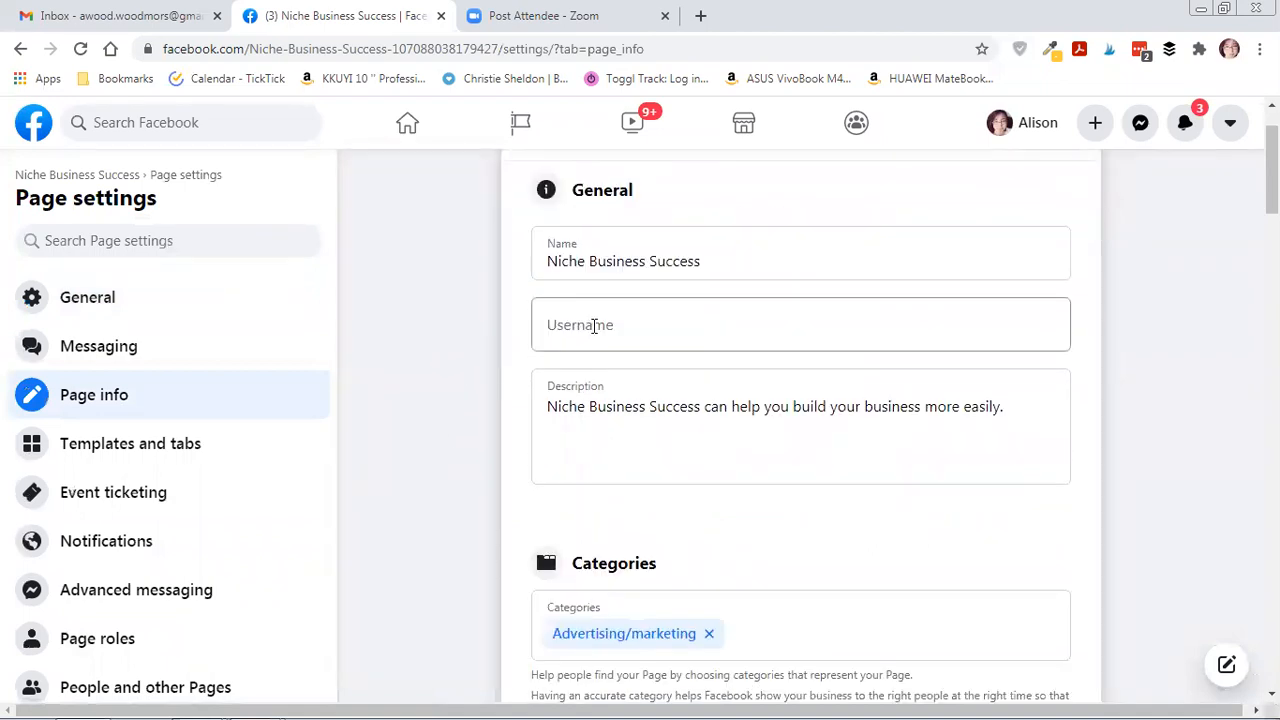
scroll(600, 320, "down", 1)
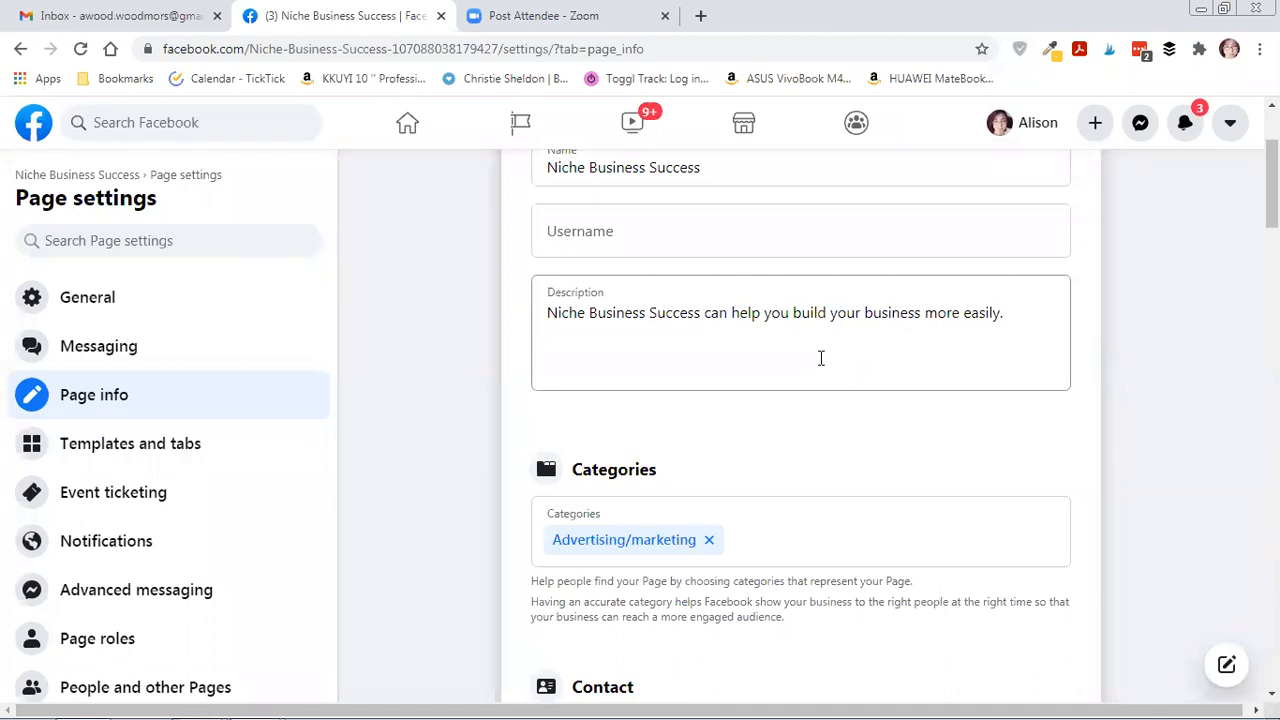
scroll(821, 348, "down", 2)
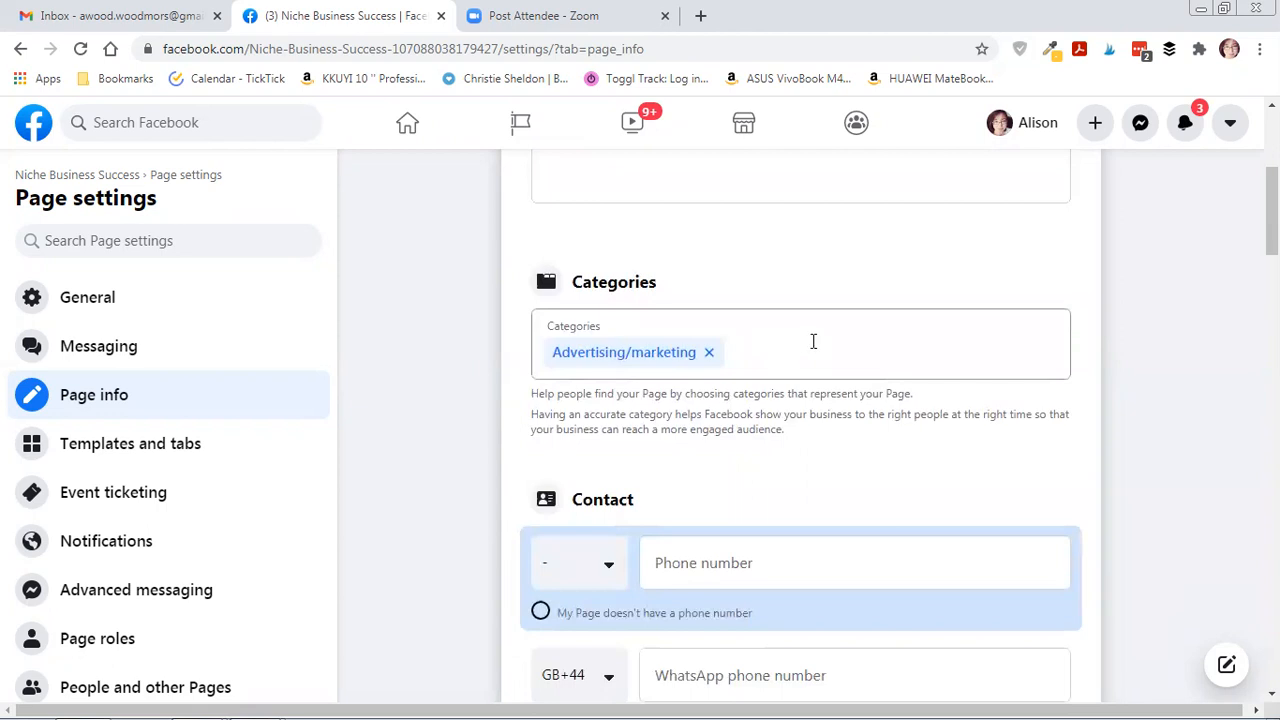
scroll(834, 337, "down", 2)
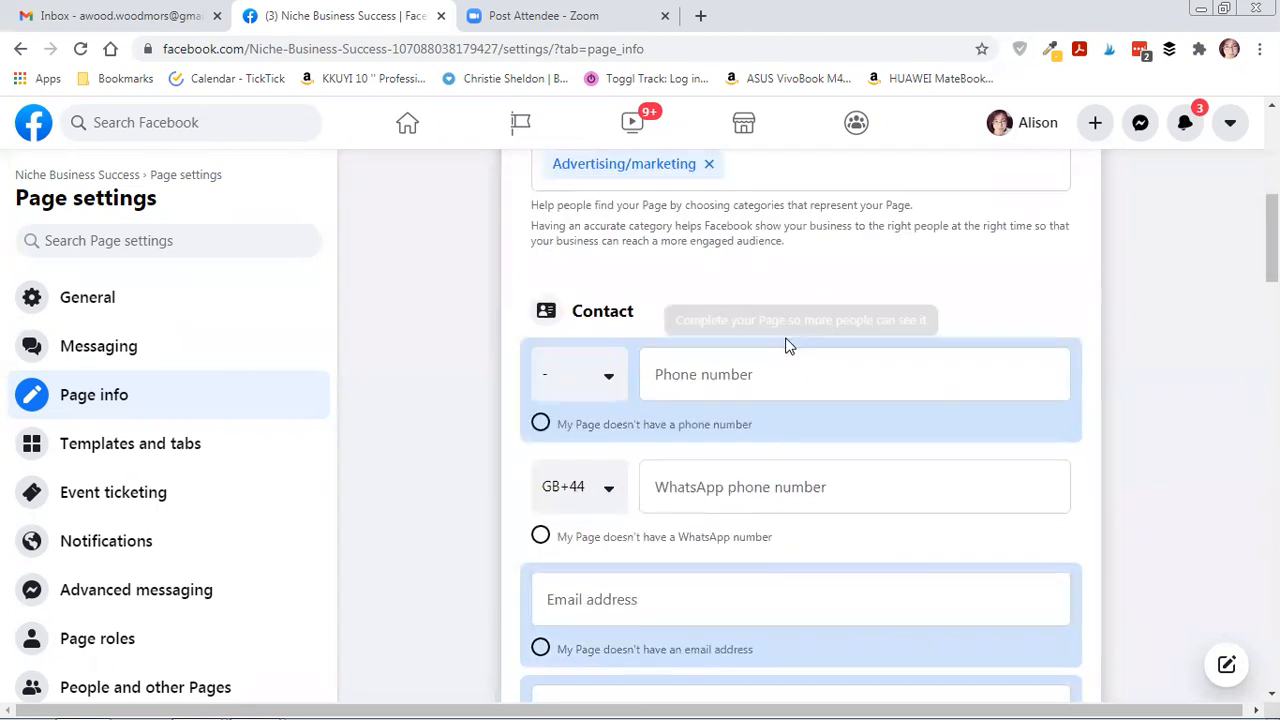
scroll(786, 343, "down", 3)
scroll(800, 339, "down", 2)
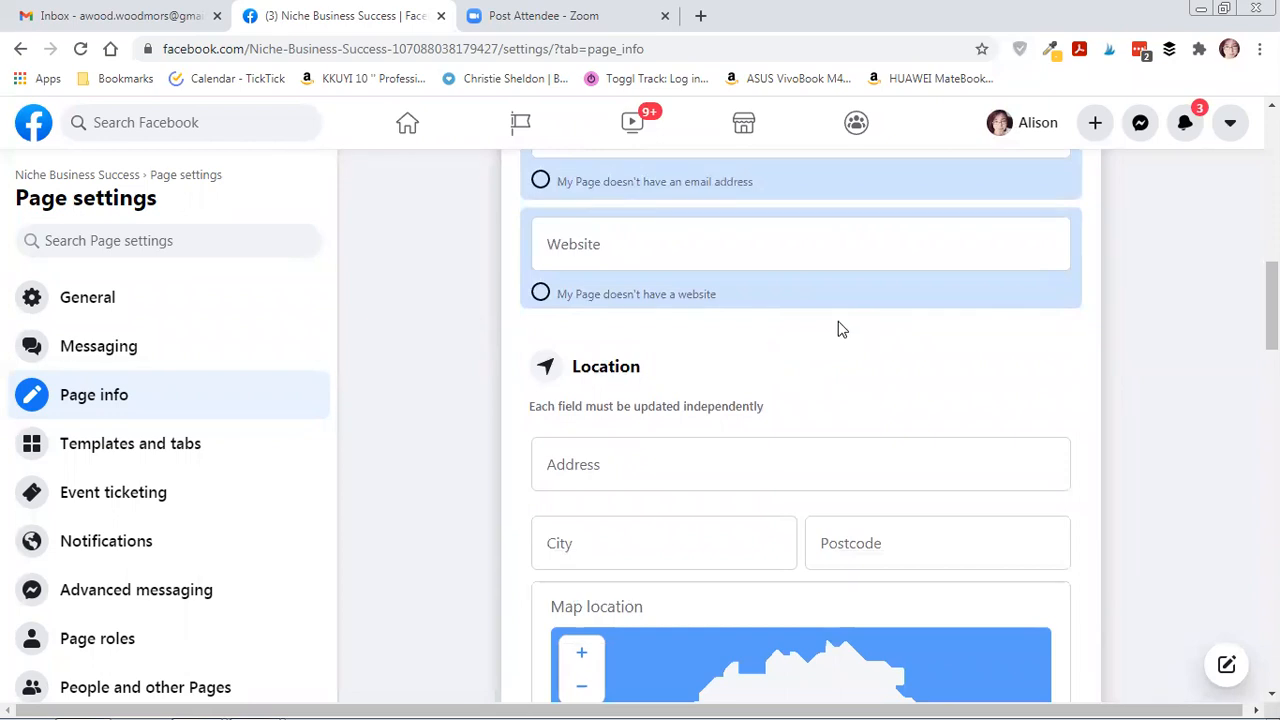
scroll(838, 322, "down", 5)
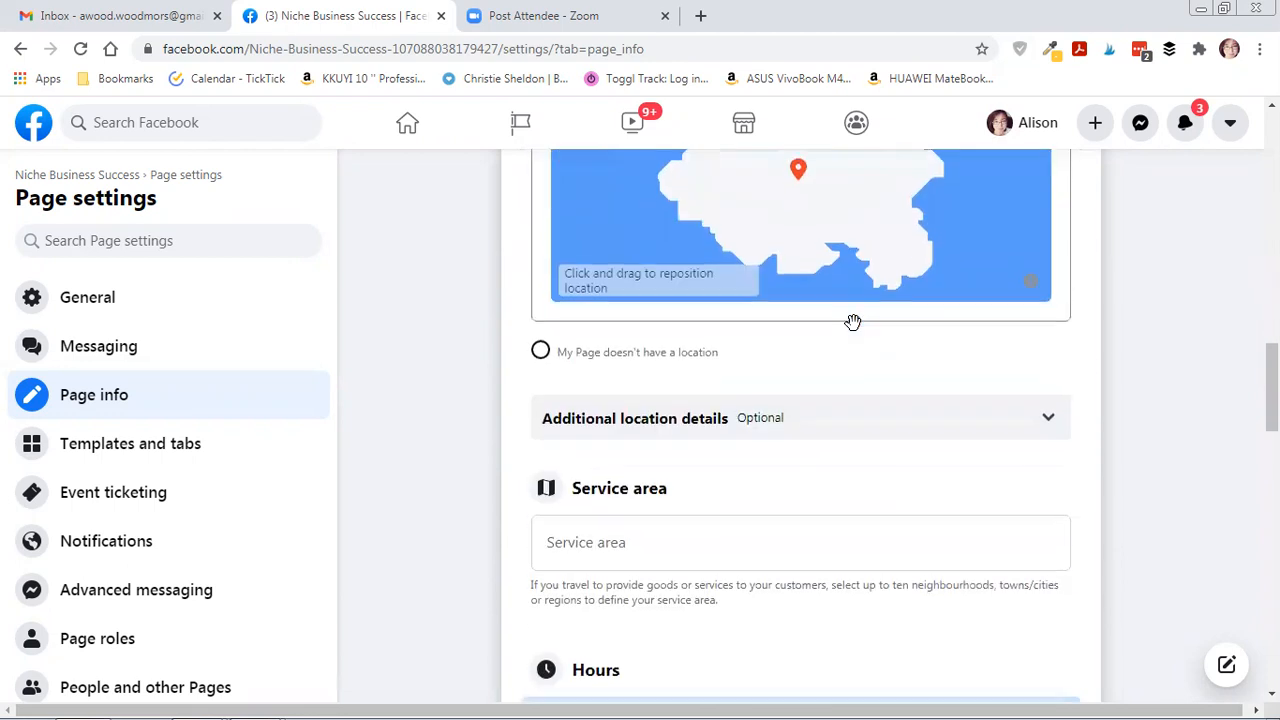
scroll(862, 333, "down", 3)
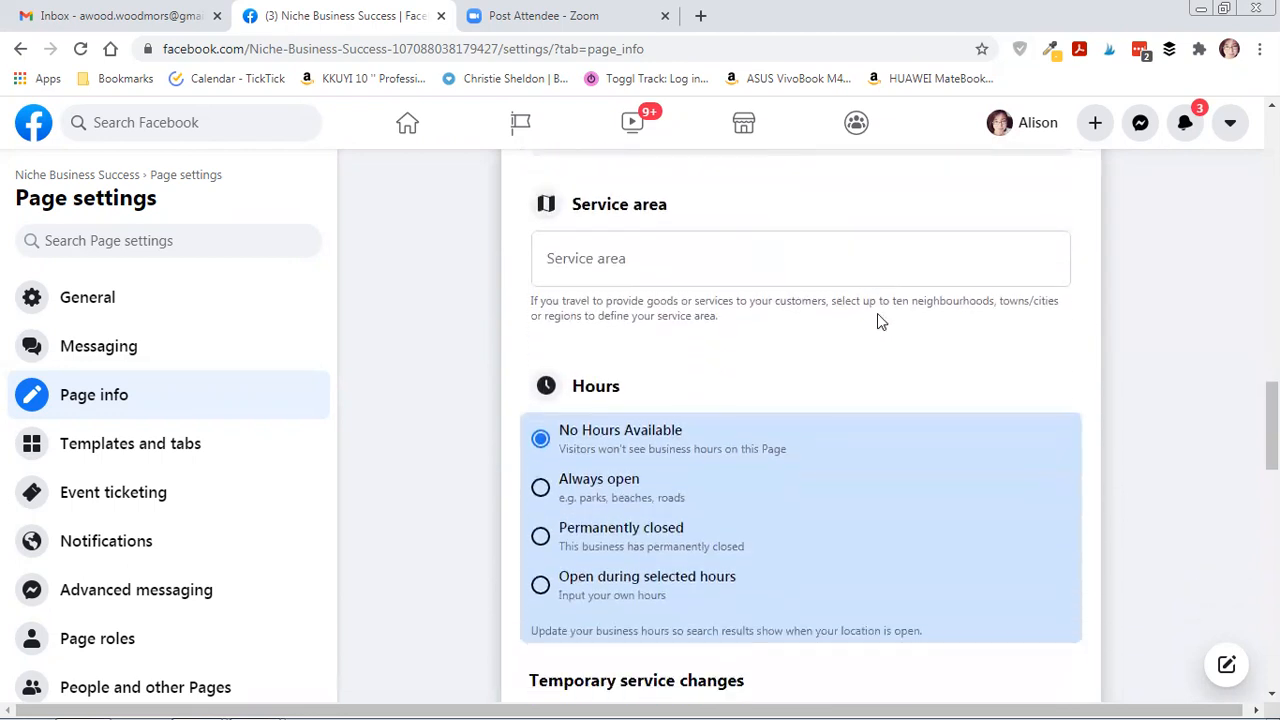
scroll(877, 320, "down", 2)
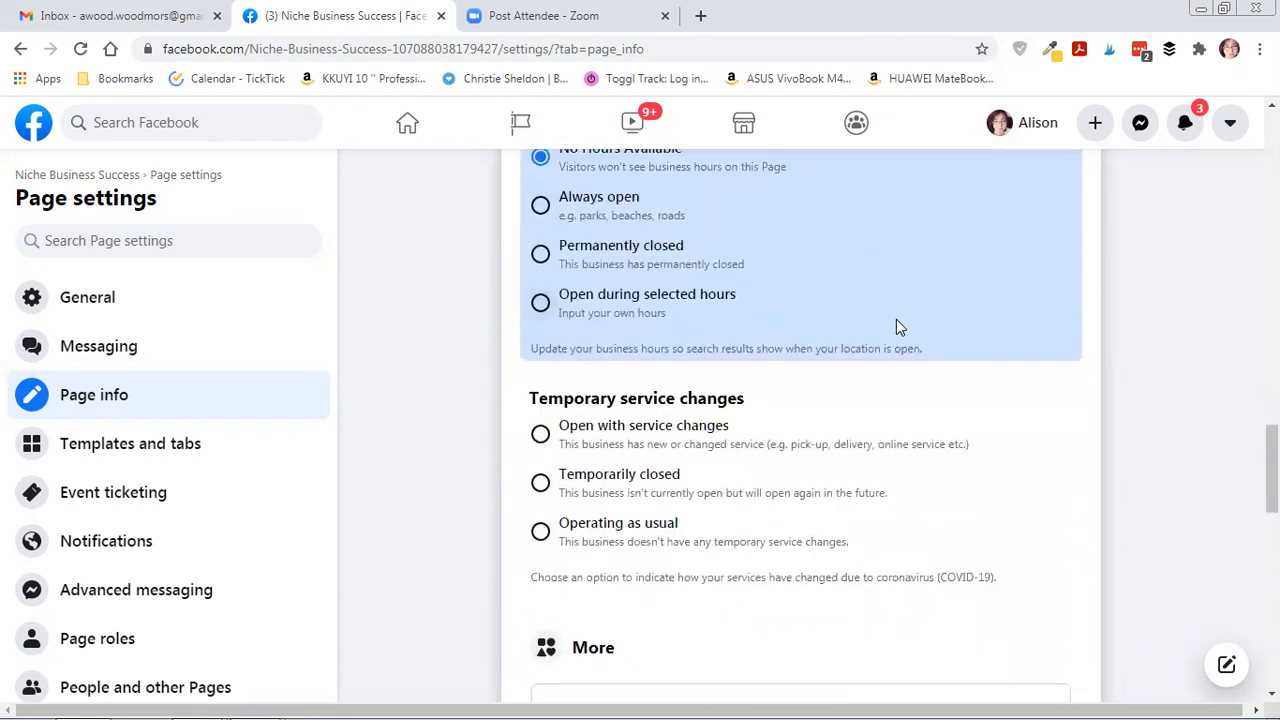
scroll(894, 325, "down", 3)
scroll(885, 328, "down", 2)
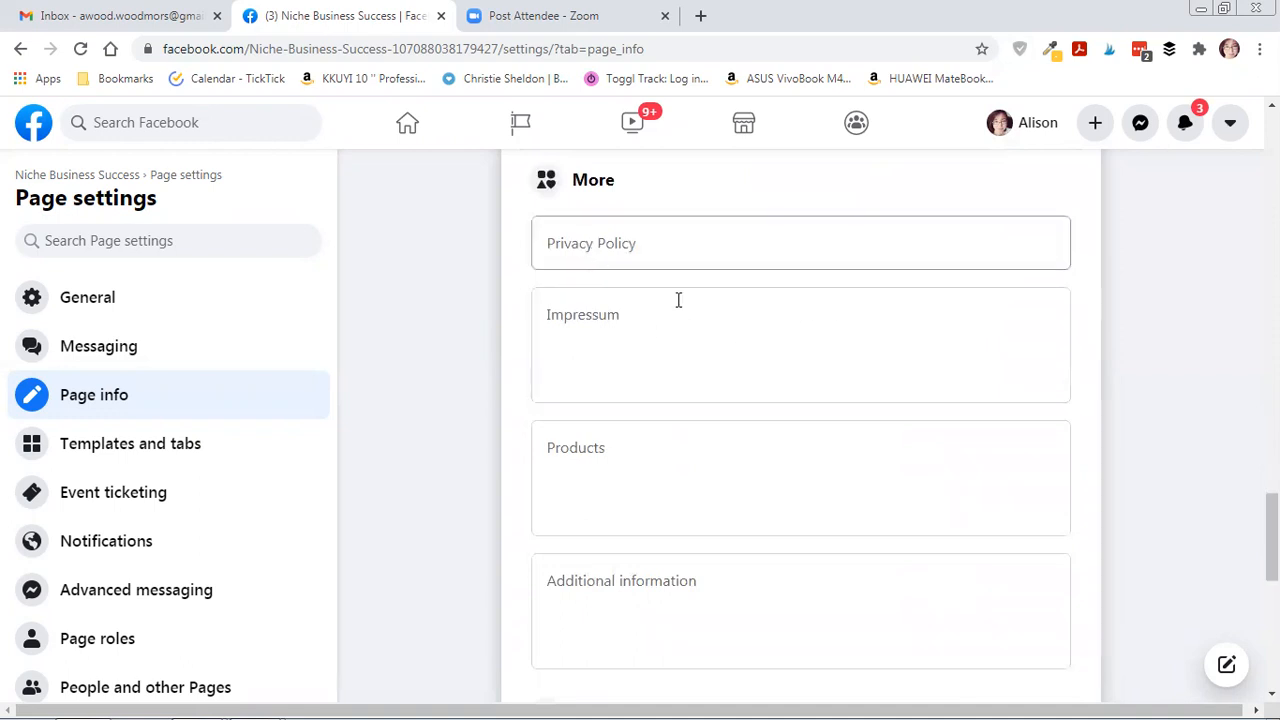
scroll(760, 316, "down", 2)
scroll(780, 330, "down", 2)
scroll(800, 338, "down", 3)
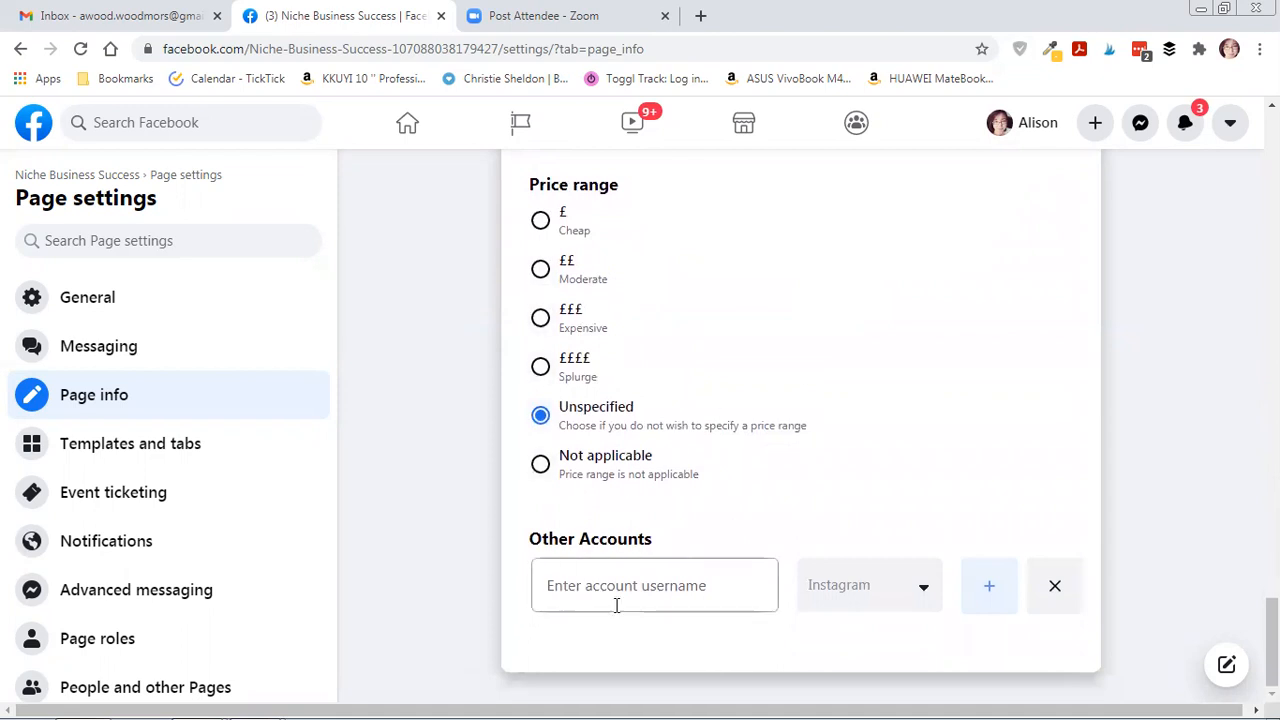
Check the other-accounts network list, keep Instagram, and return to the Edit Page info heading.
left_click(925, 592)
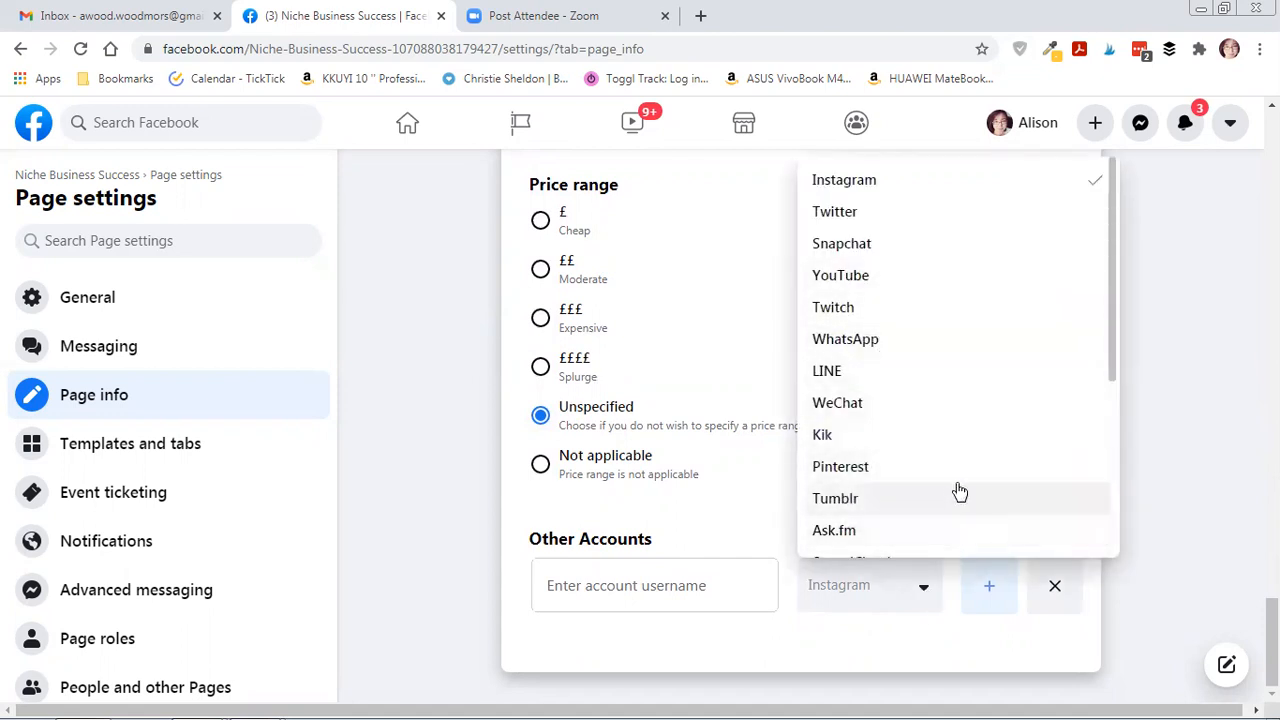
left_click(1150, 500)
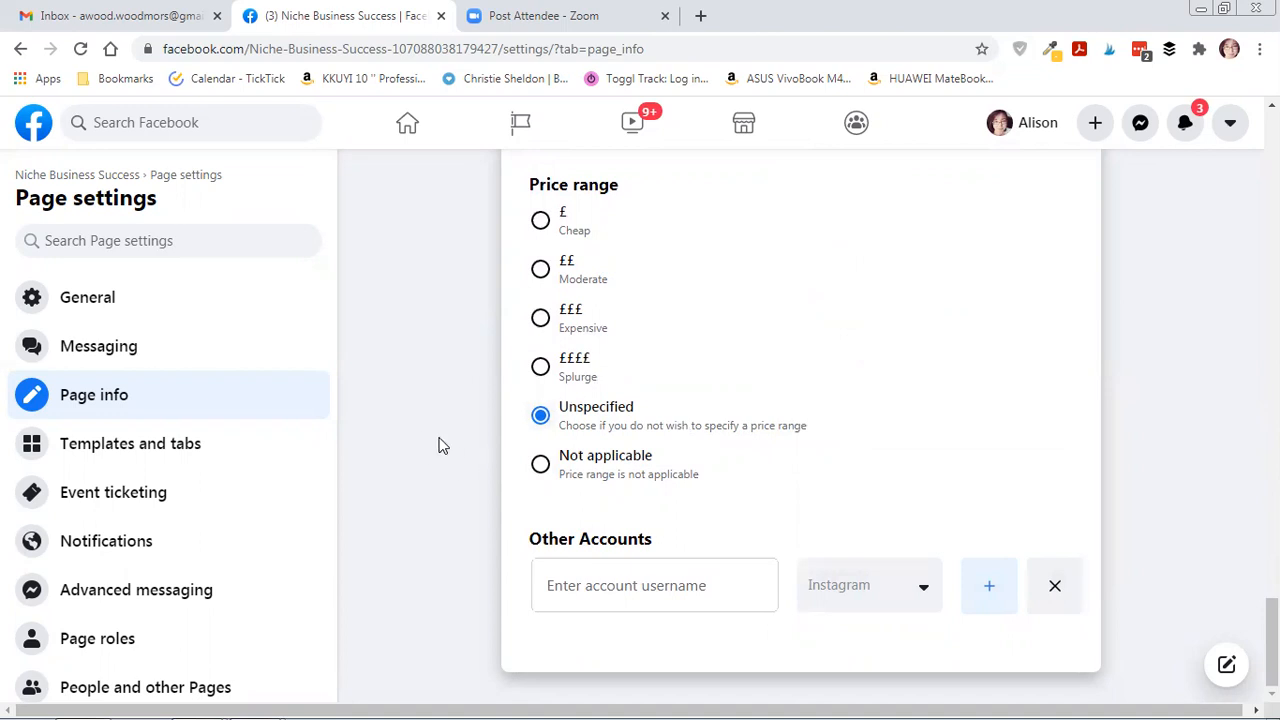
scroll(445, 480, "up", 15)
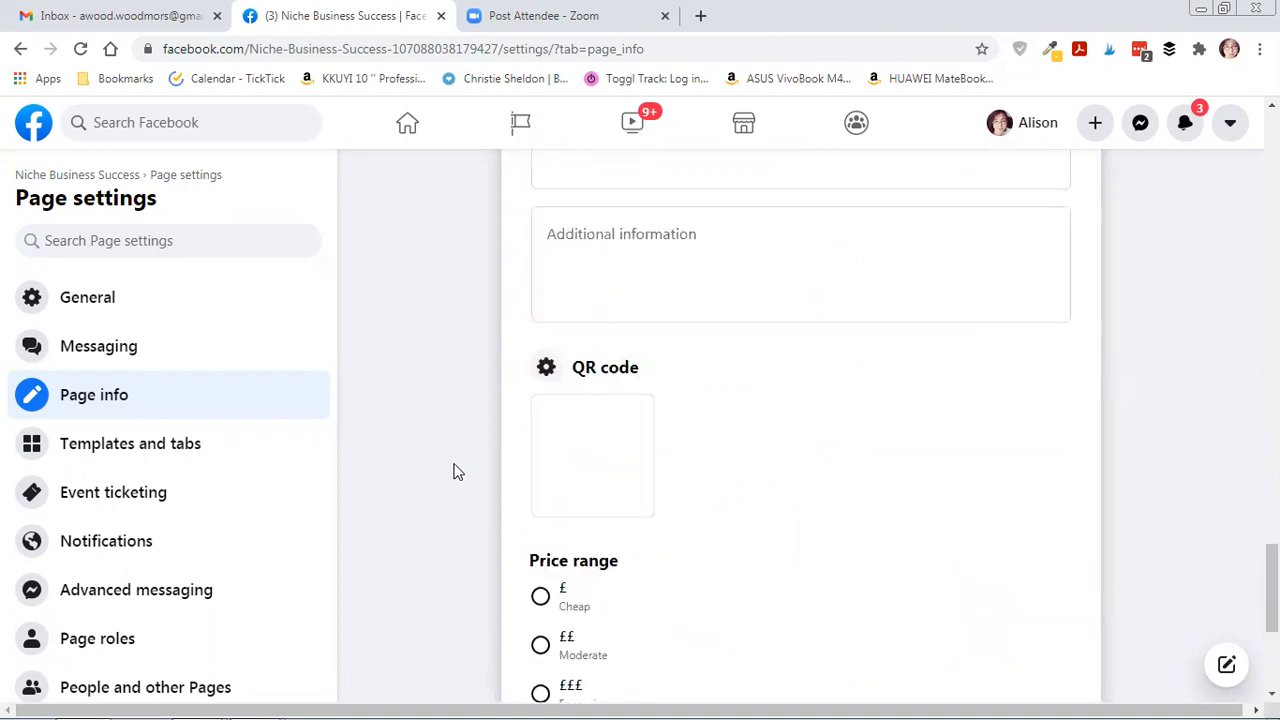
scroll(453, 450, "up", 10)
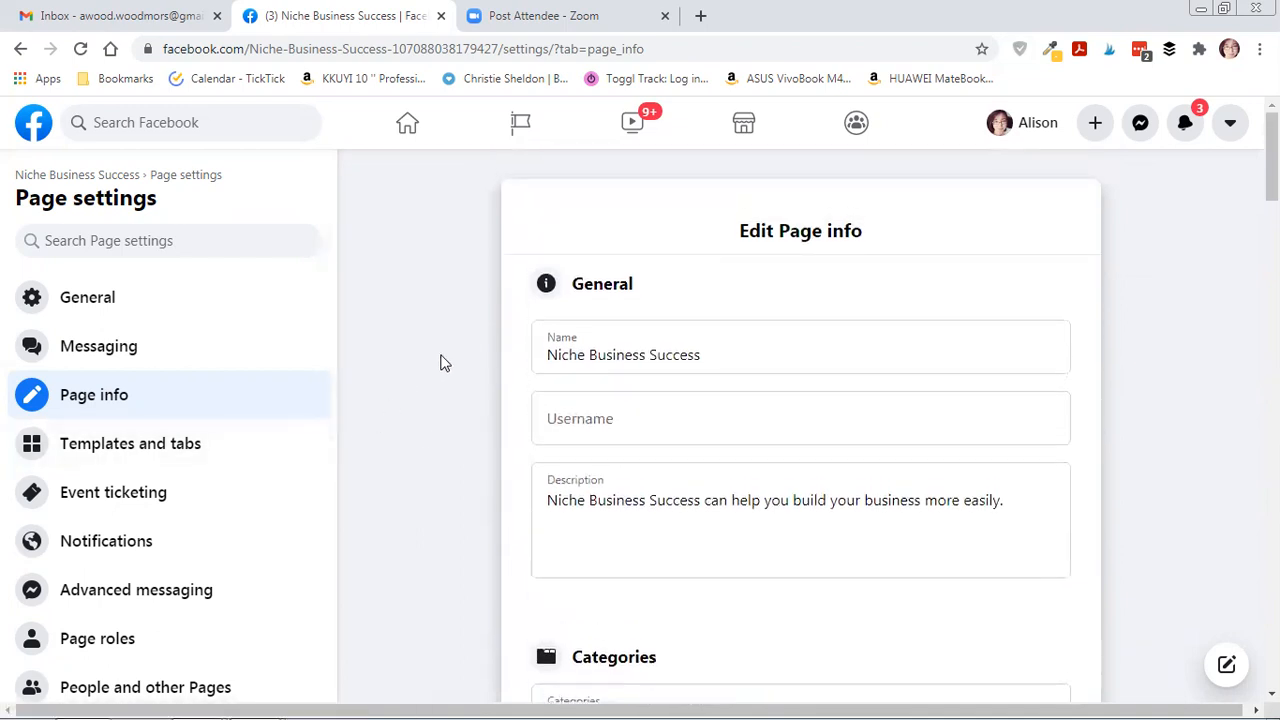
Go back to the Niche Business Success page and decline the WhatsApp connection prompt by choosing Leave.
left_click(72, 175)
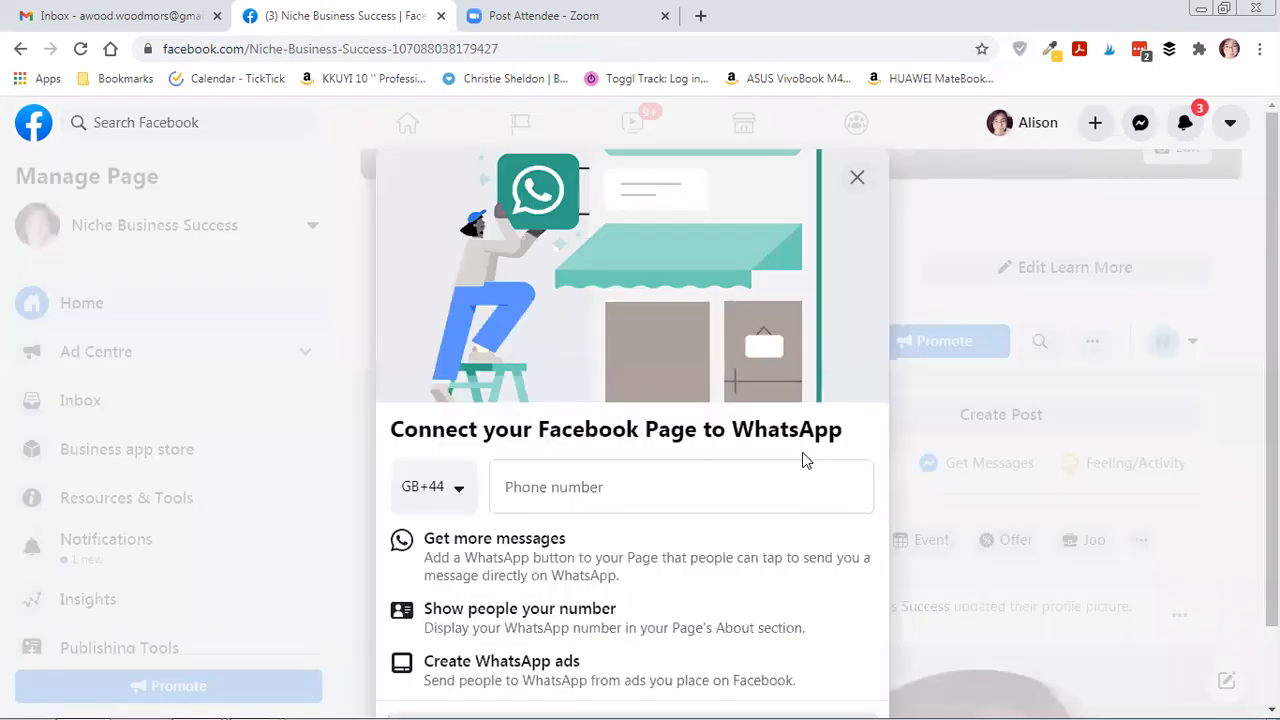
left_click(858, 179)
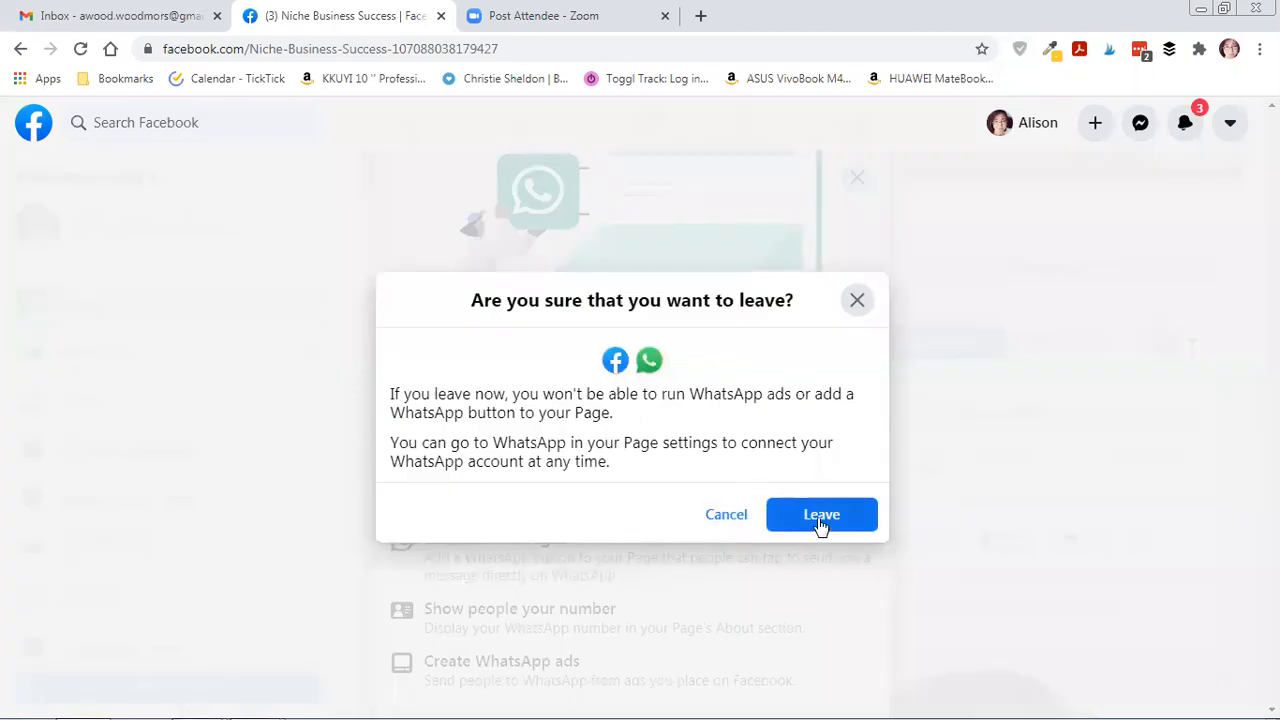
left_click(820, 516)
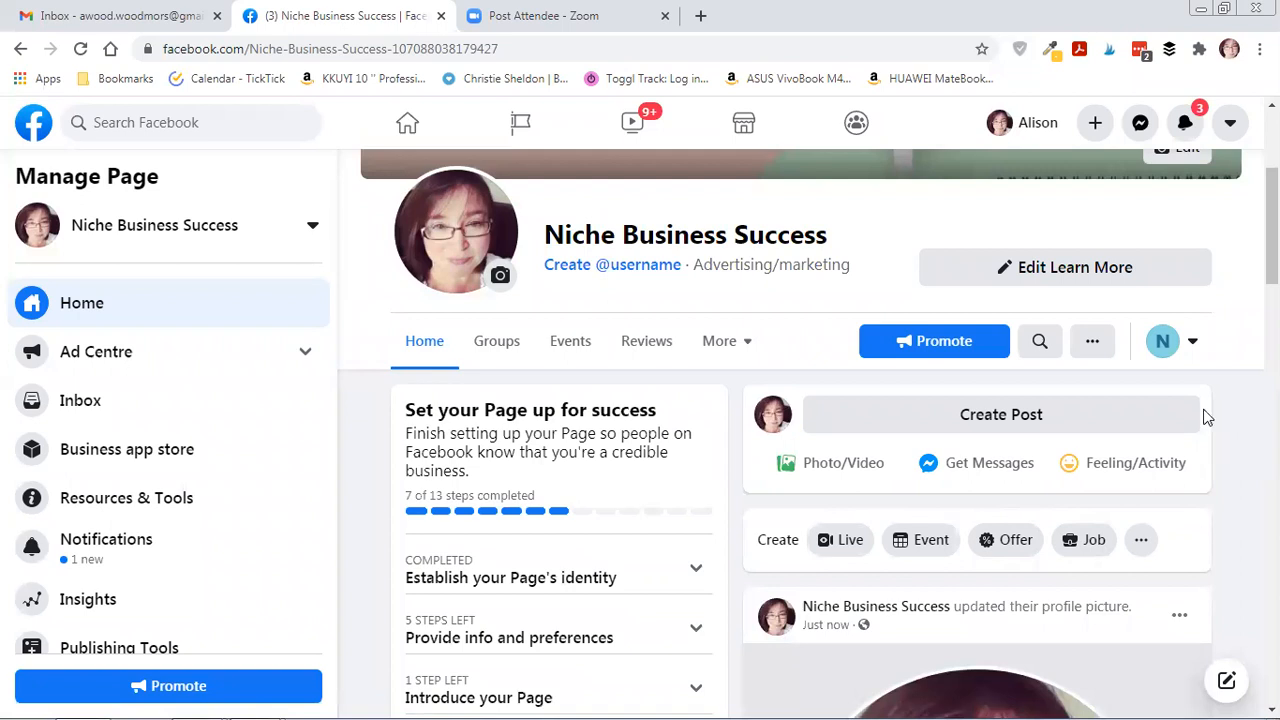
View the page's Groups tab and then its Events tab.
left_click(506, 349)
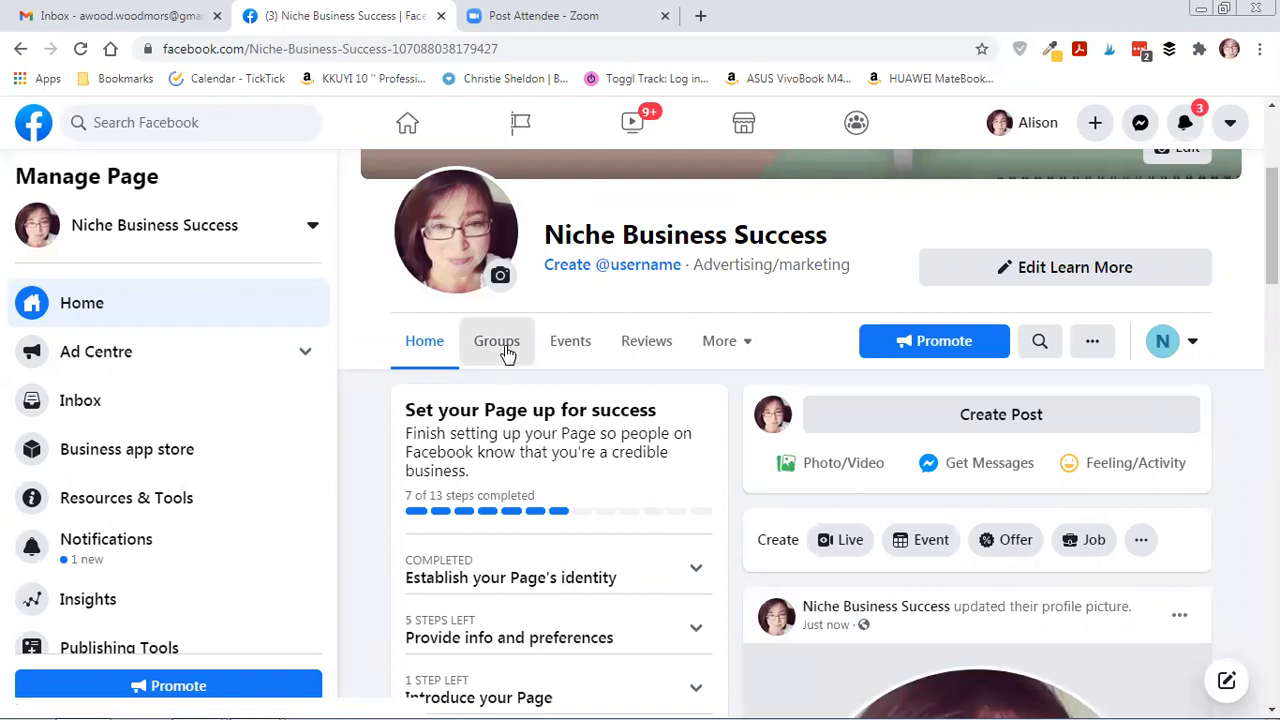
scroll(600, 436, "down", 1)
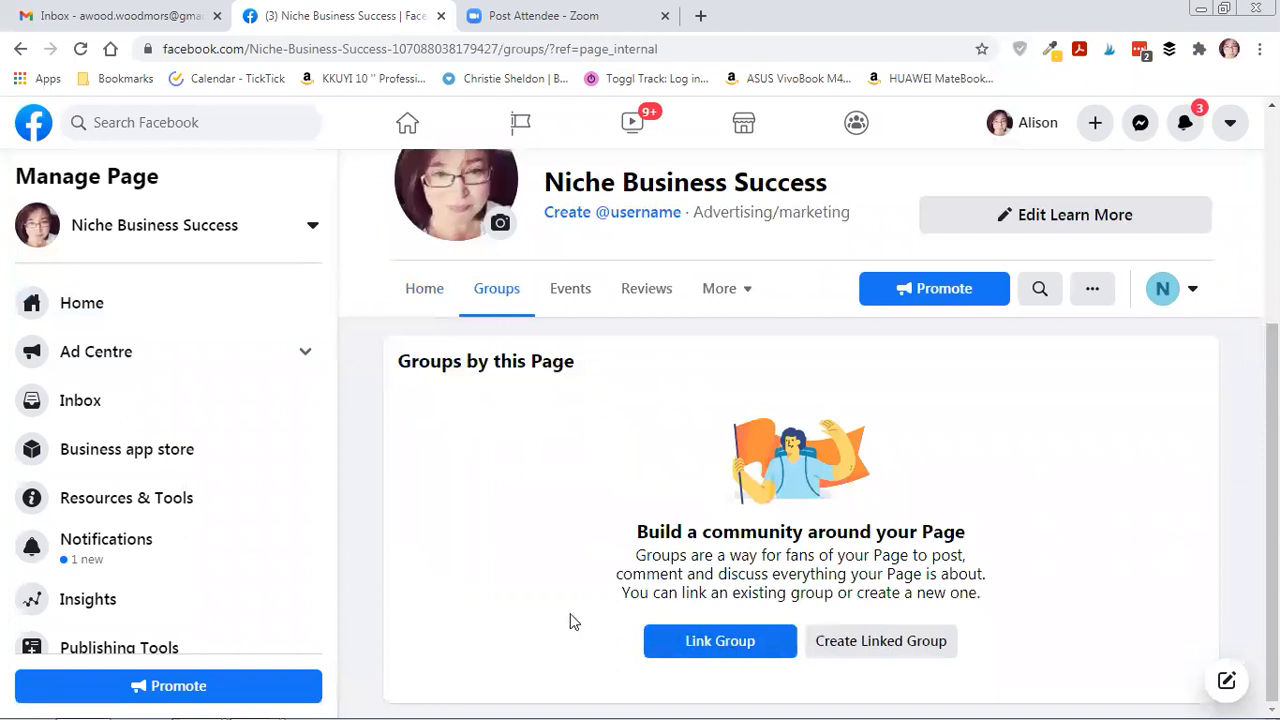
left_click(583, 299)
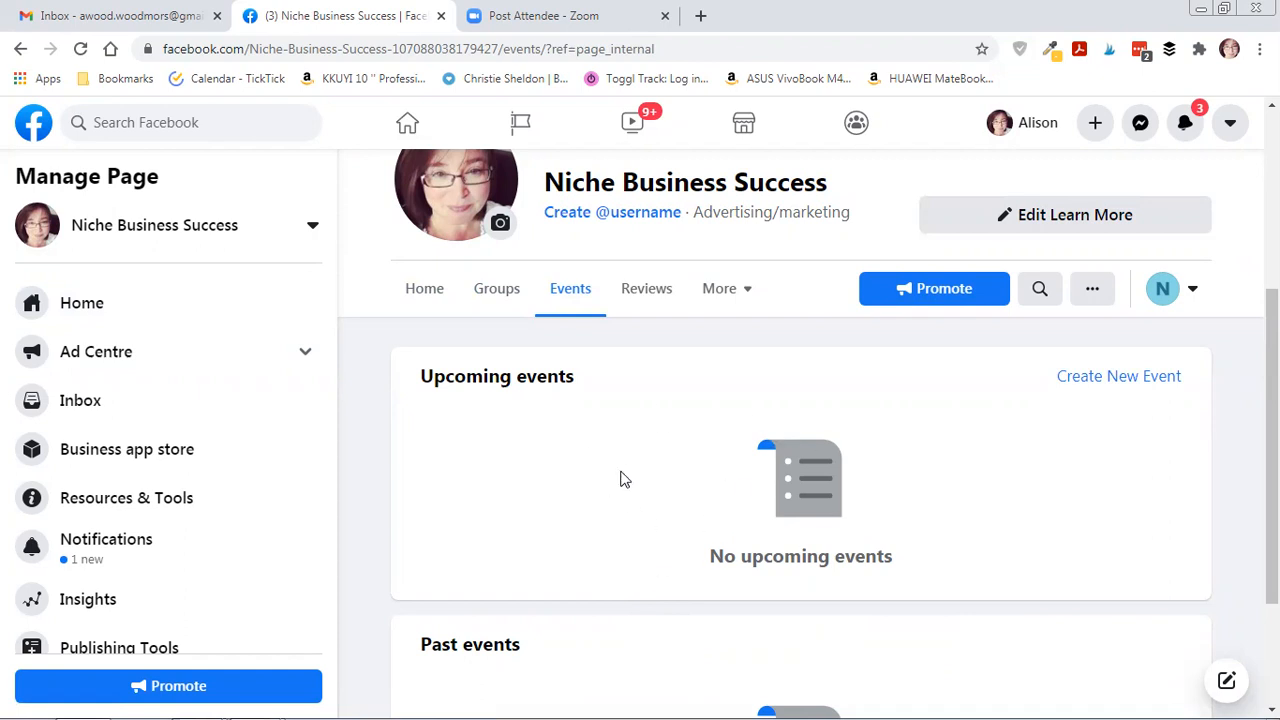
Check the Reviews tab (no recommendations, 0 out of 5) and expand the More sections list.
left_click(648, 293)
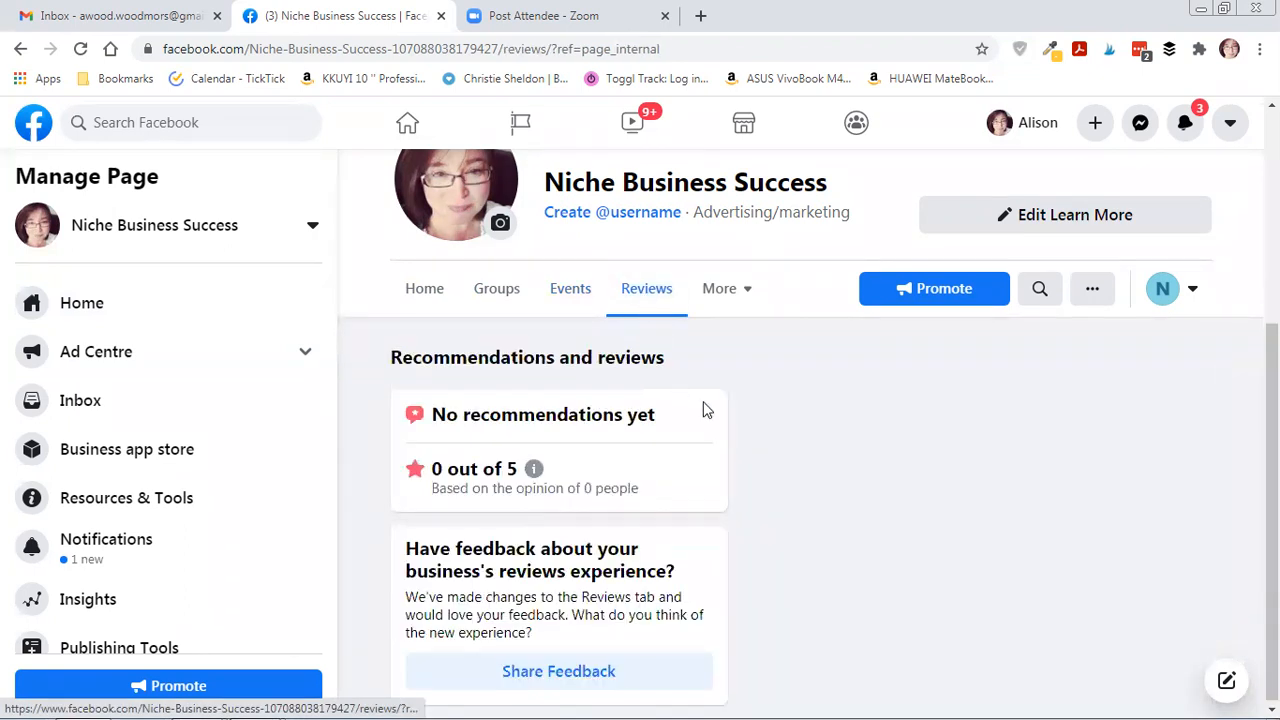
scroll(733, 418, "up", 1)
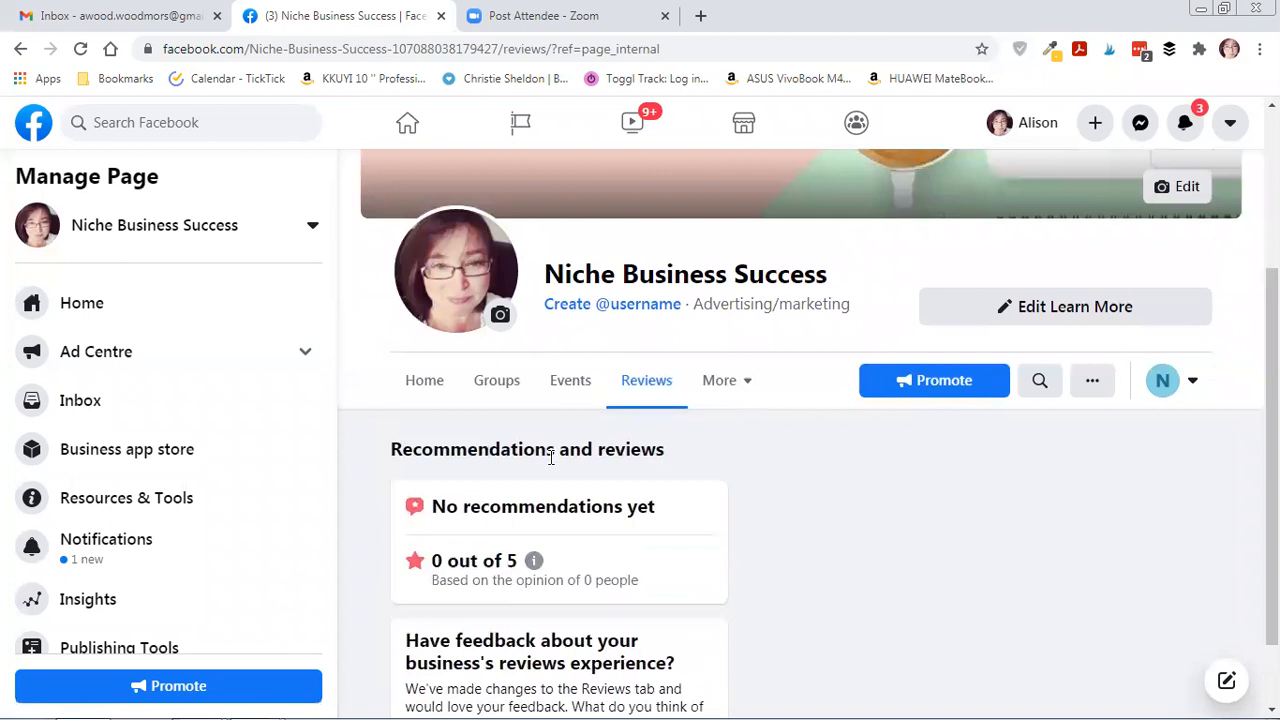
scroll(240, 506, "down", 2)
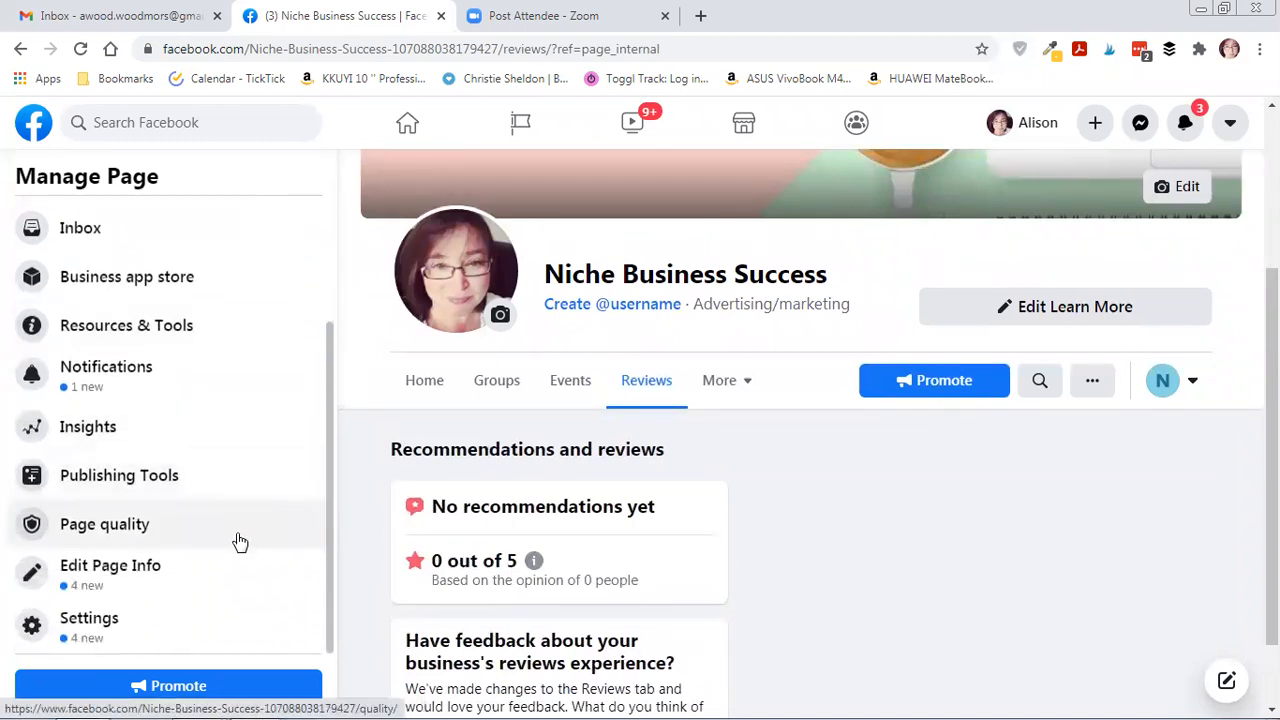
scroll(240, 541, "up", 1)
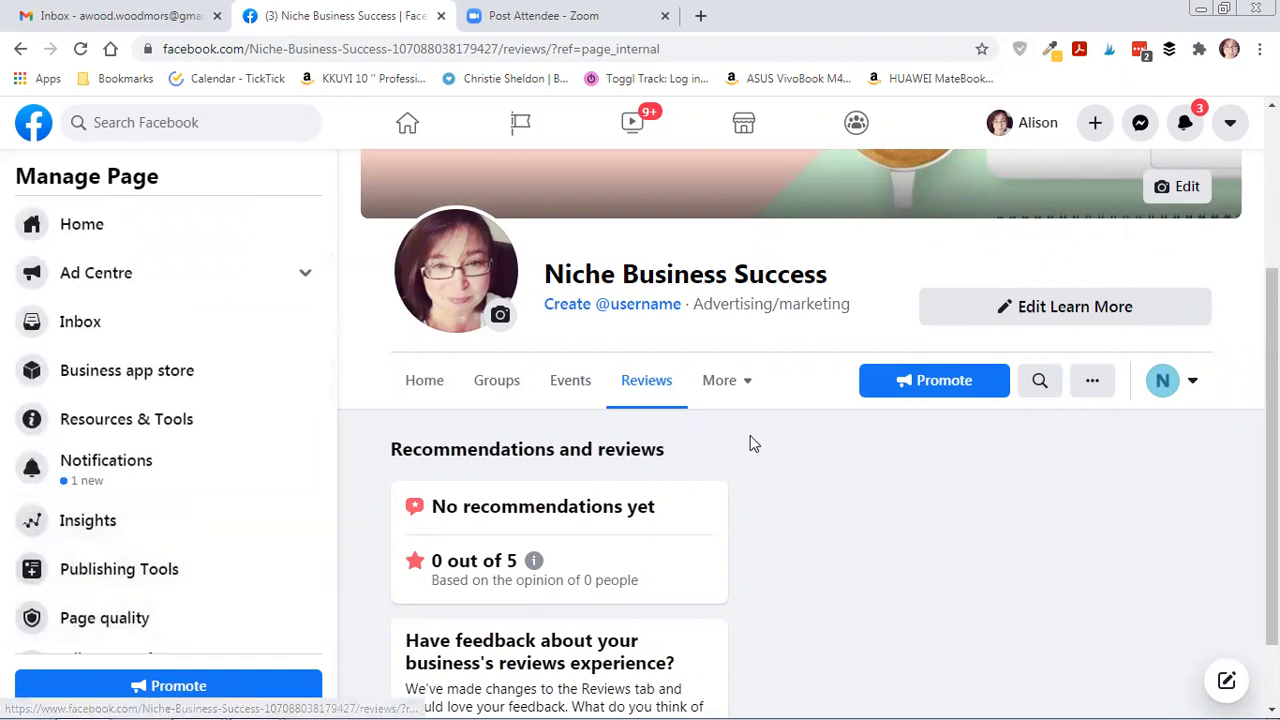
left_click(750, 387)
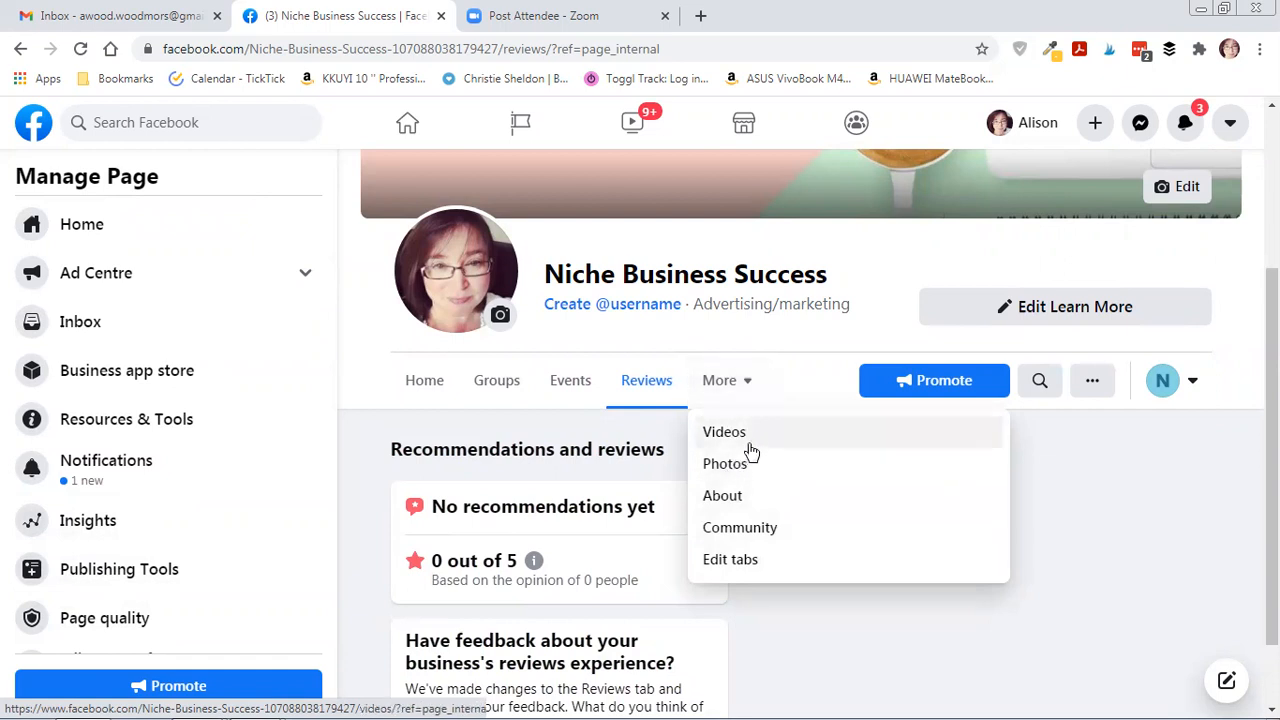
left_click(806, 380)
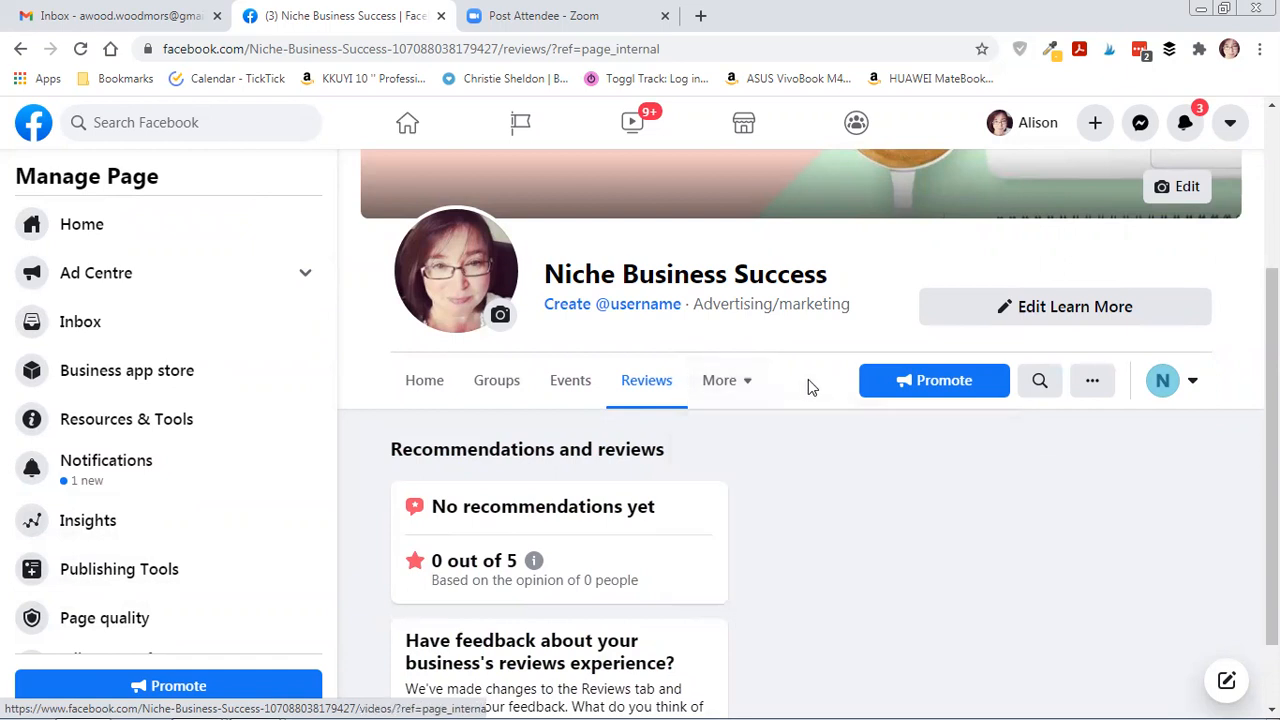
left_click(1100, 384)
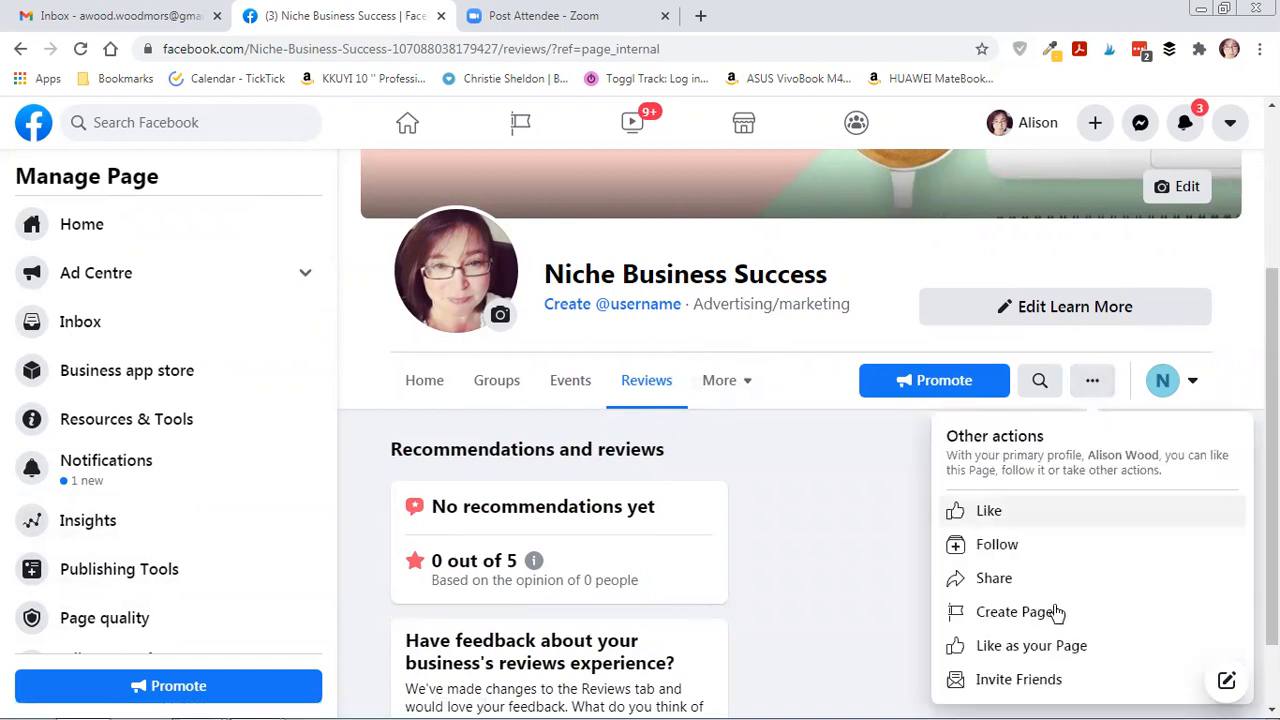
left_click(1033, 688)
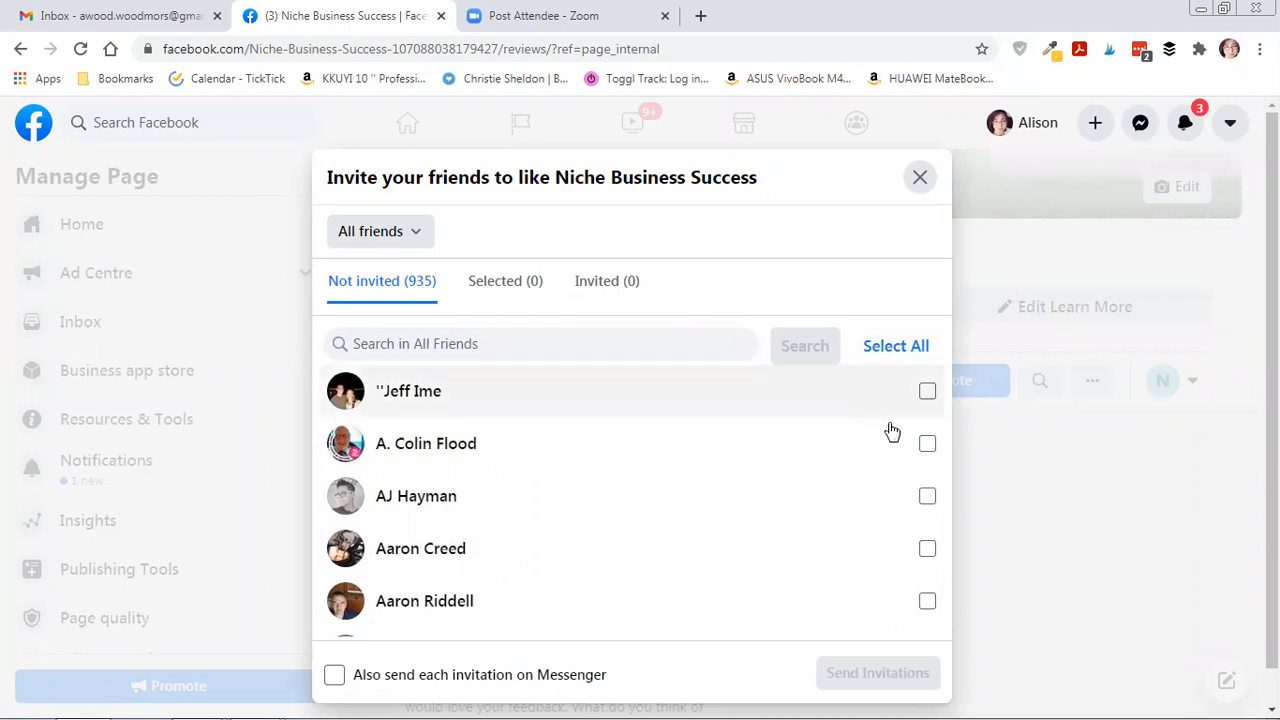
left_click(928, 452)
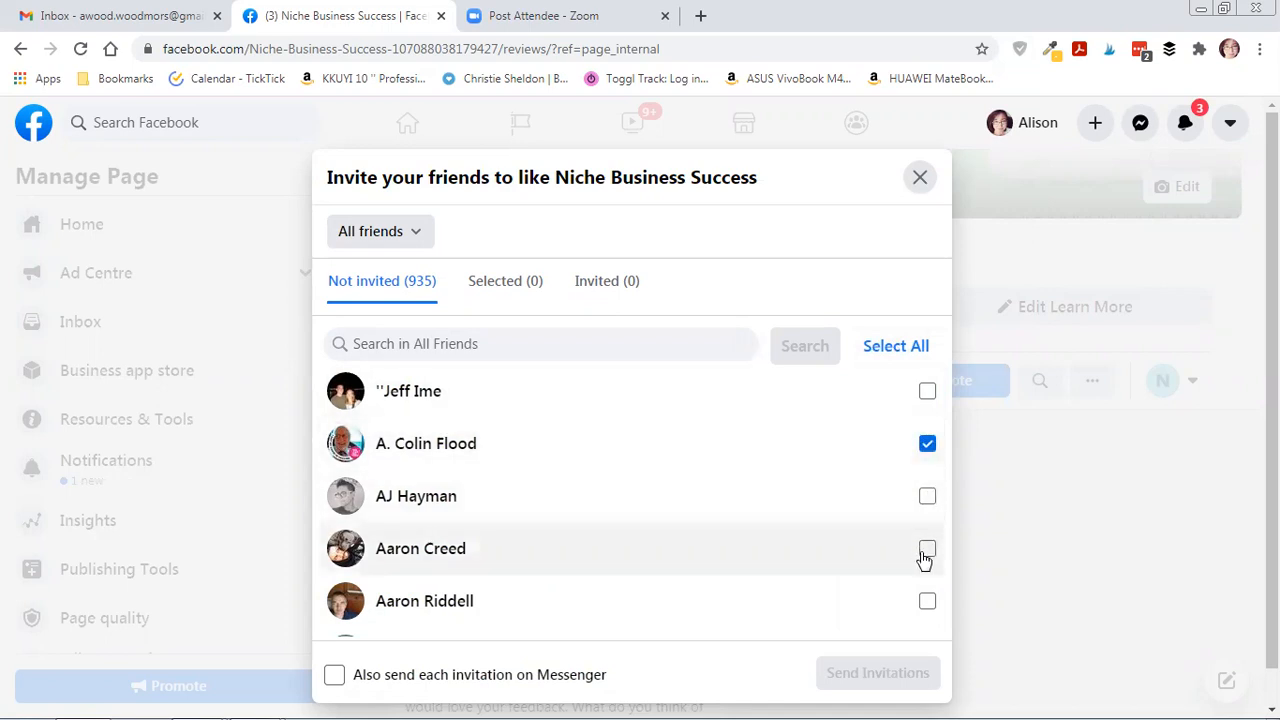
left_click(925, 552)
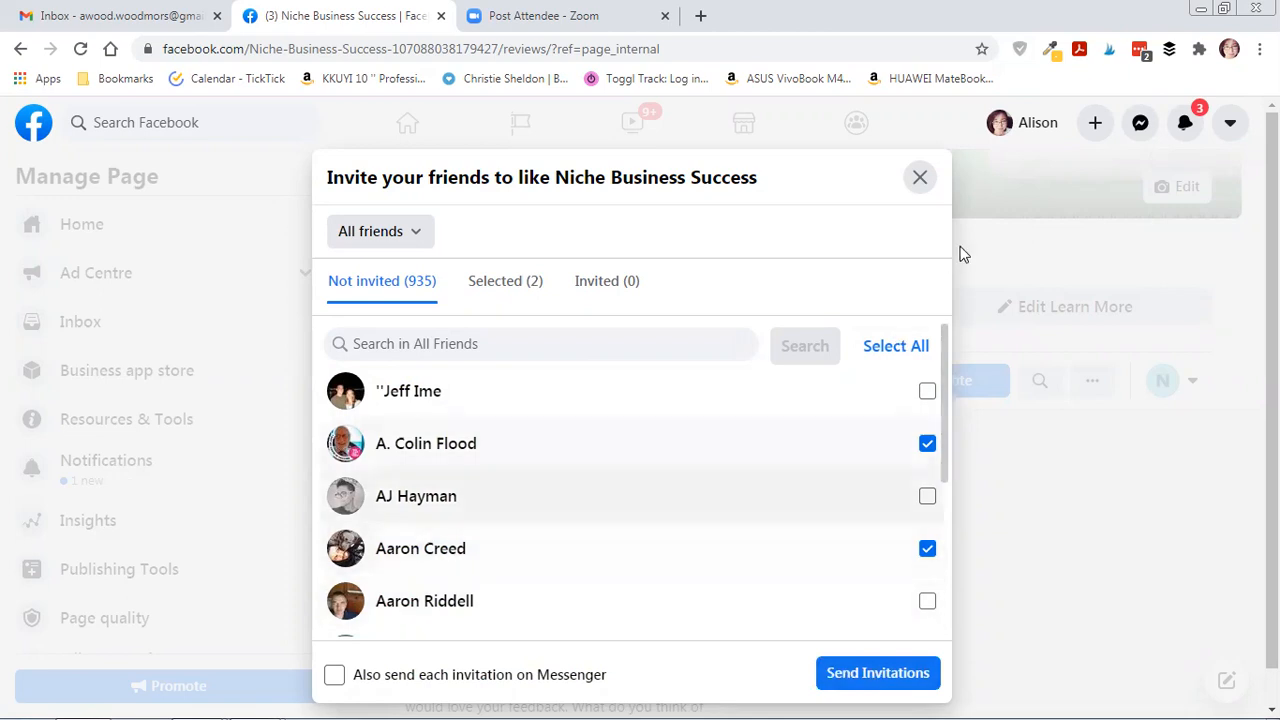
left_click(919, 179)
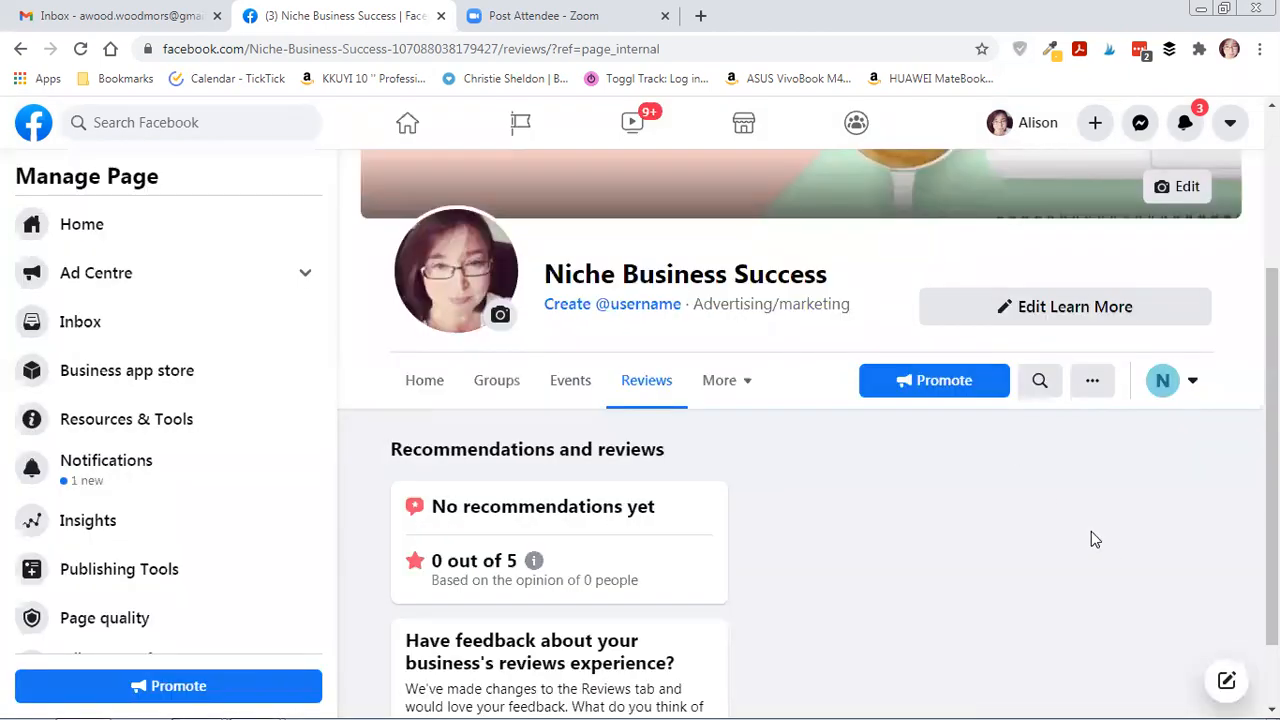
left_click(944, 390)
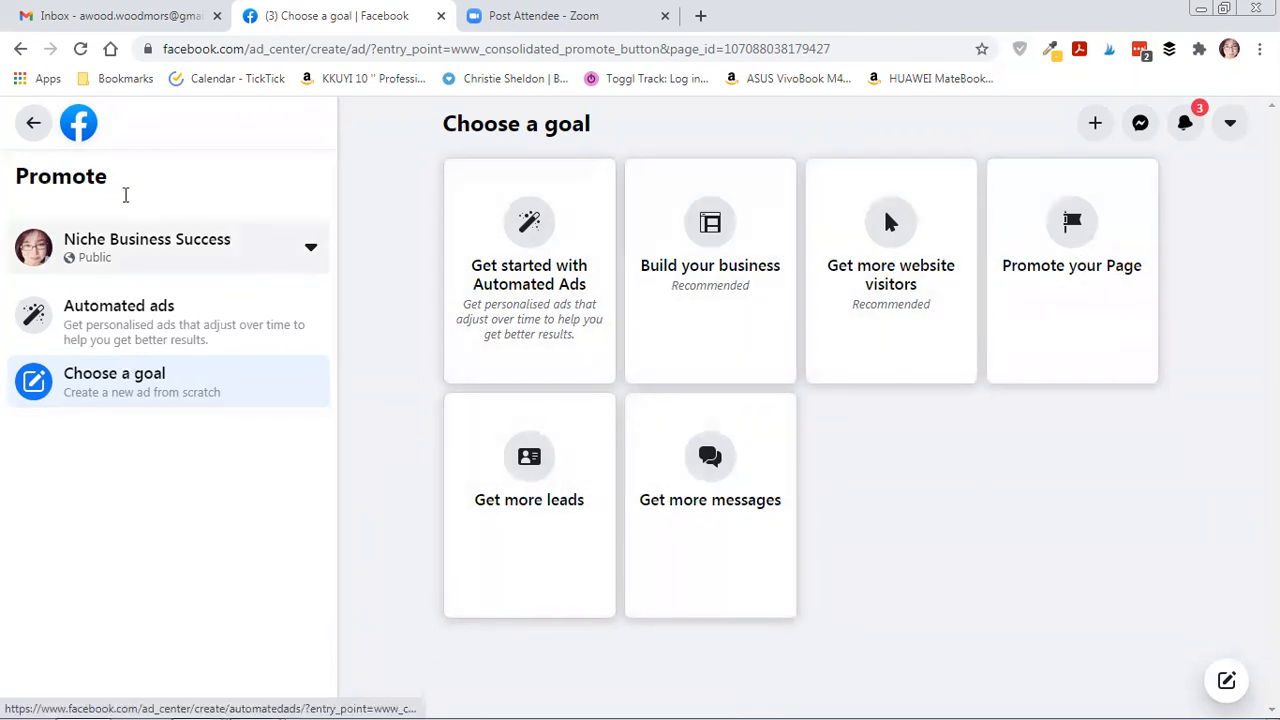
left_click(33, 122)
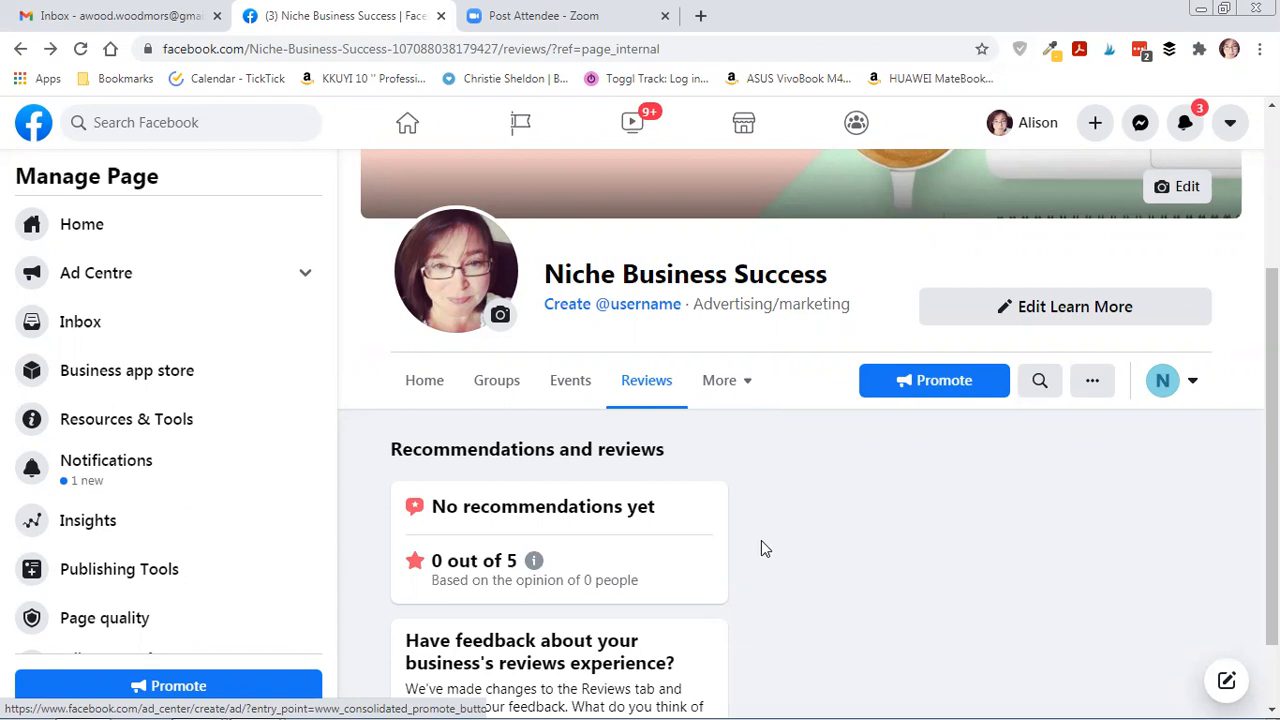
On the Home tab, start a post, preview the 'Add to your post' options, then discard the draft.
left_click(425, 382)
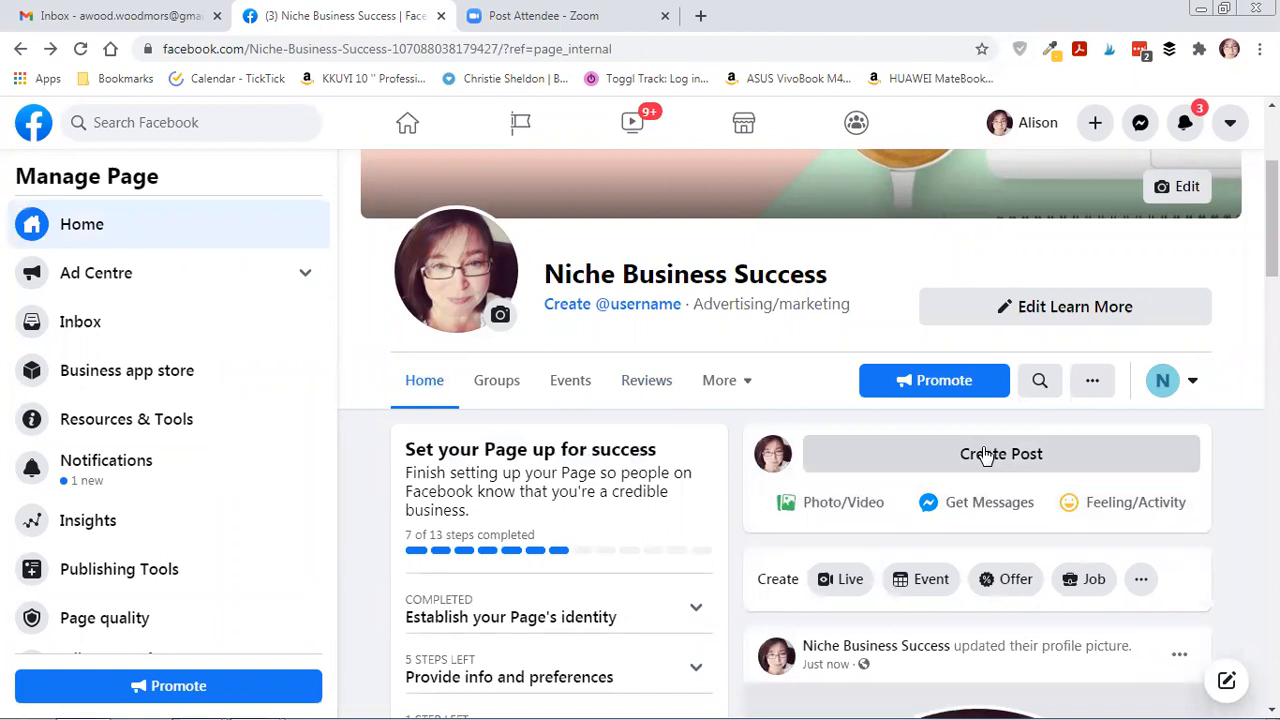
left_click(965, 463)
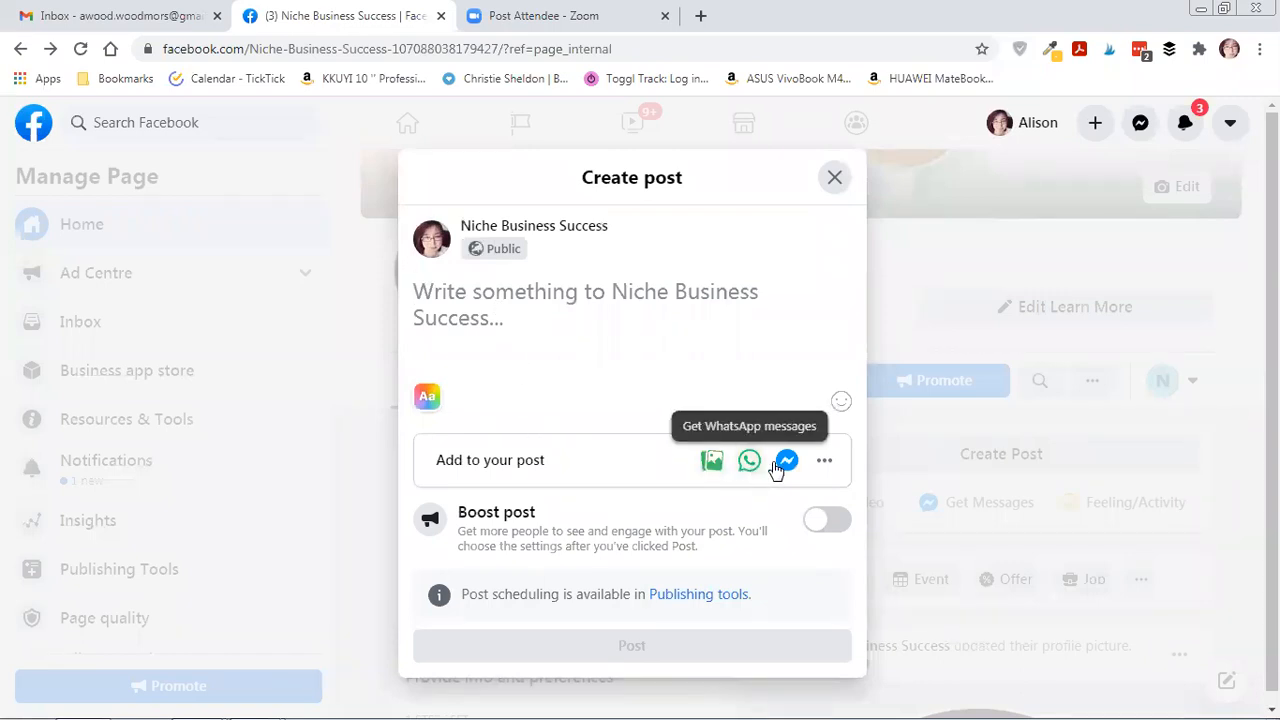
left_click(826, 464)
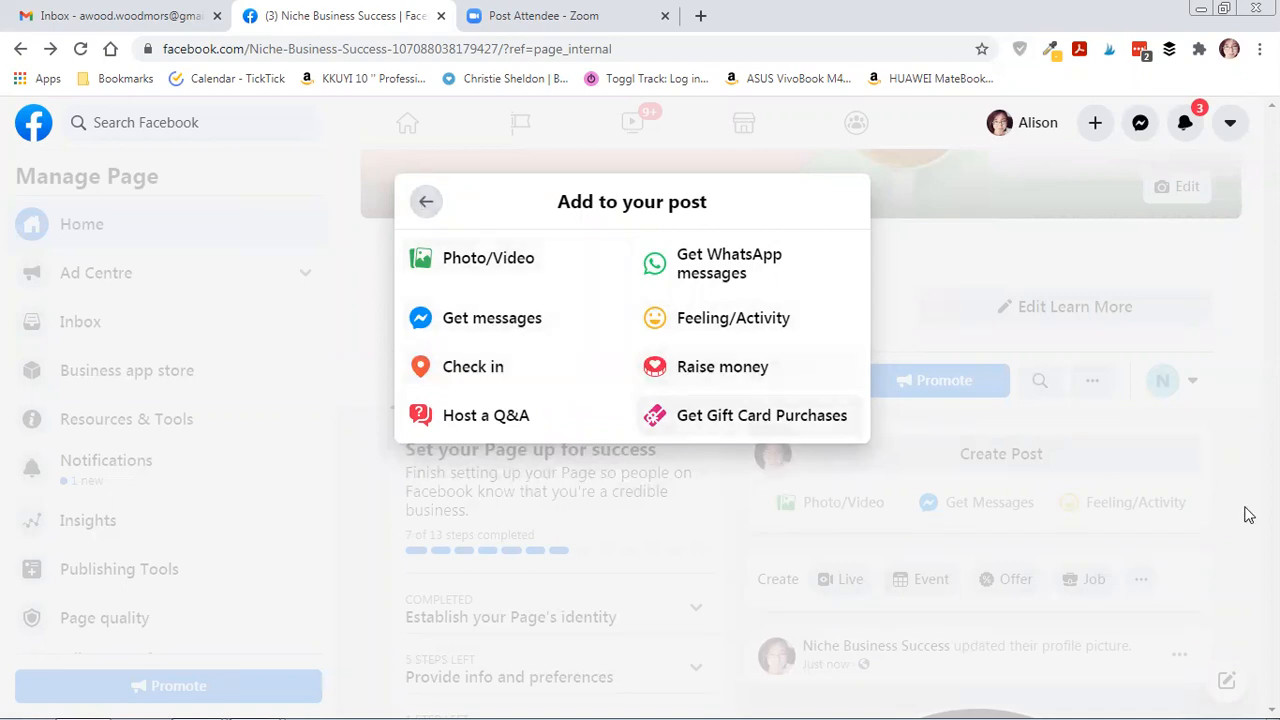
key("Escape")
left_click(834, 178)
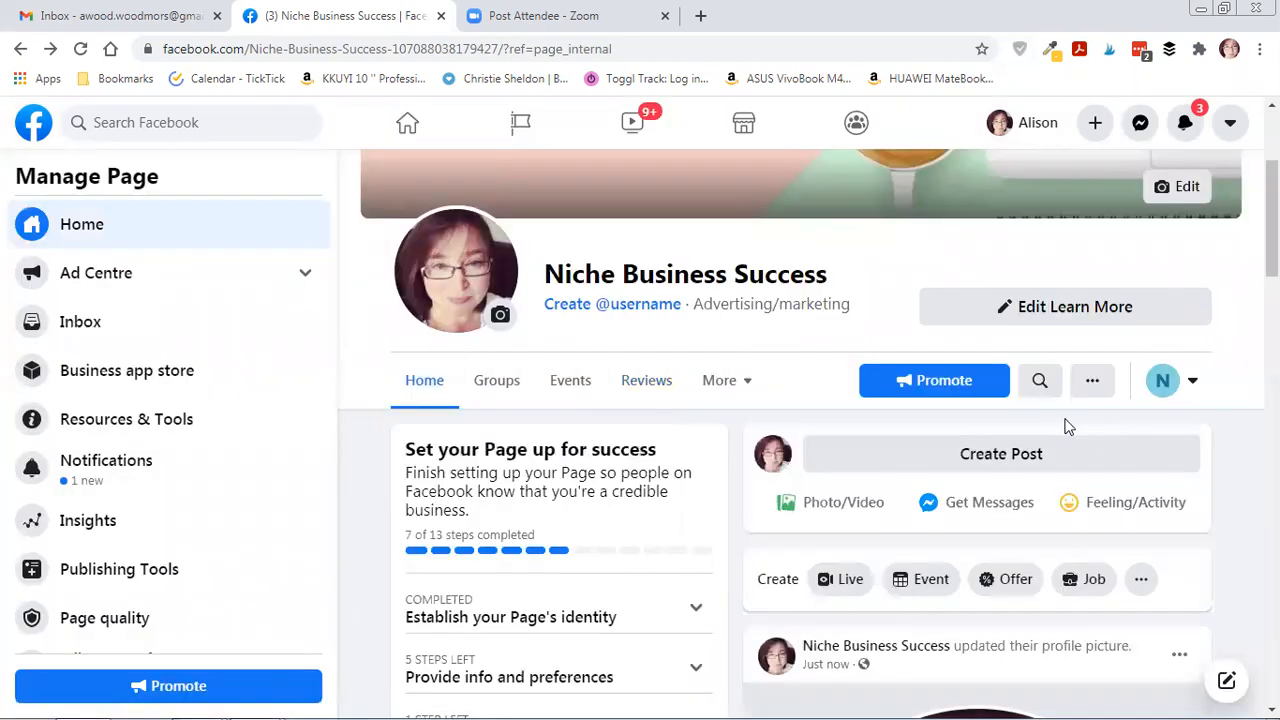
scroll(1235, 530, "down", 3)
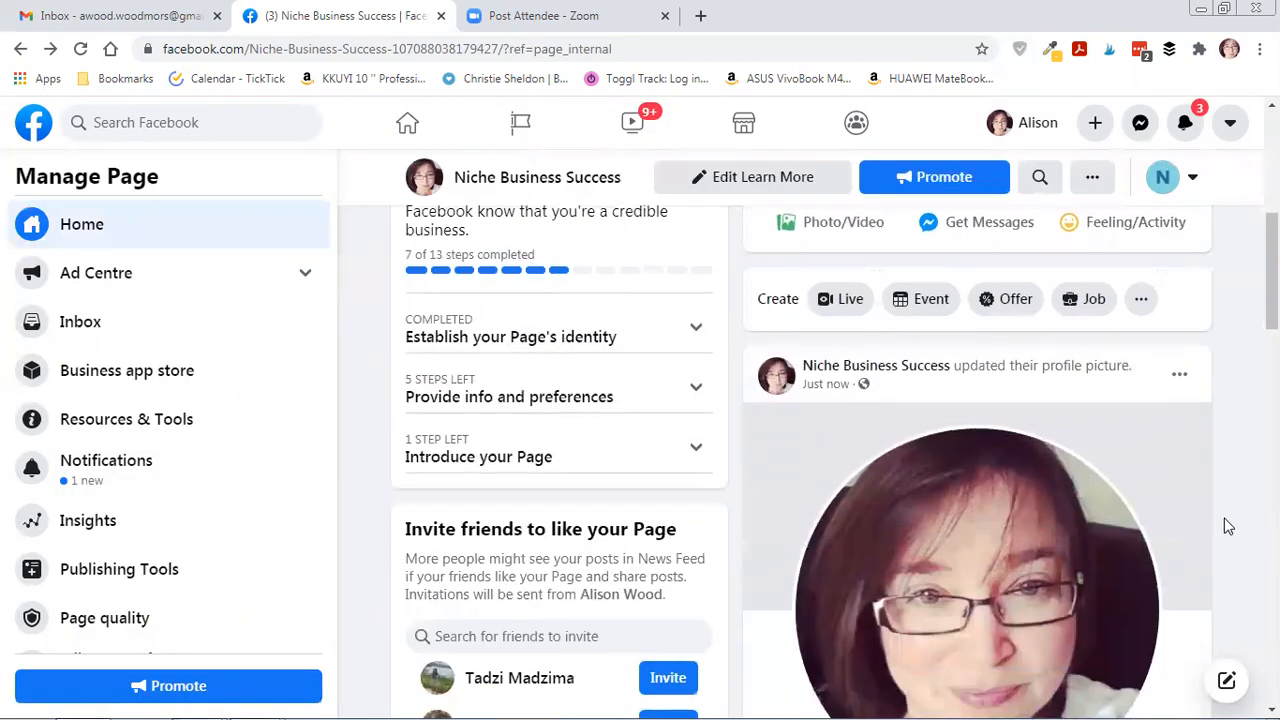
scroll(1235, 500, "up", 5)
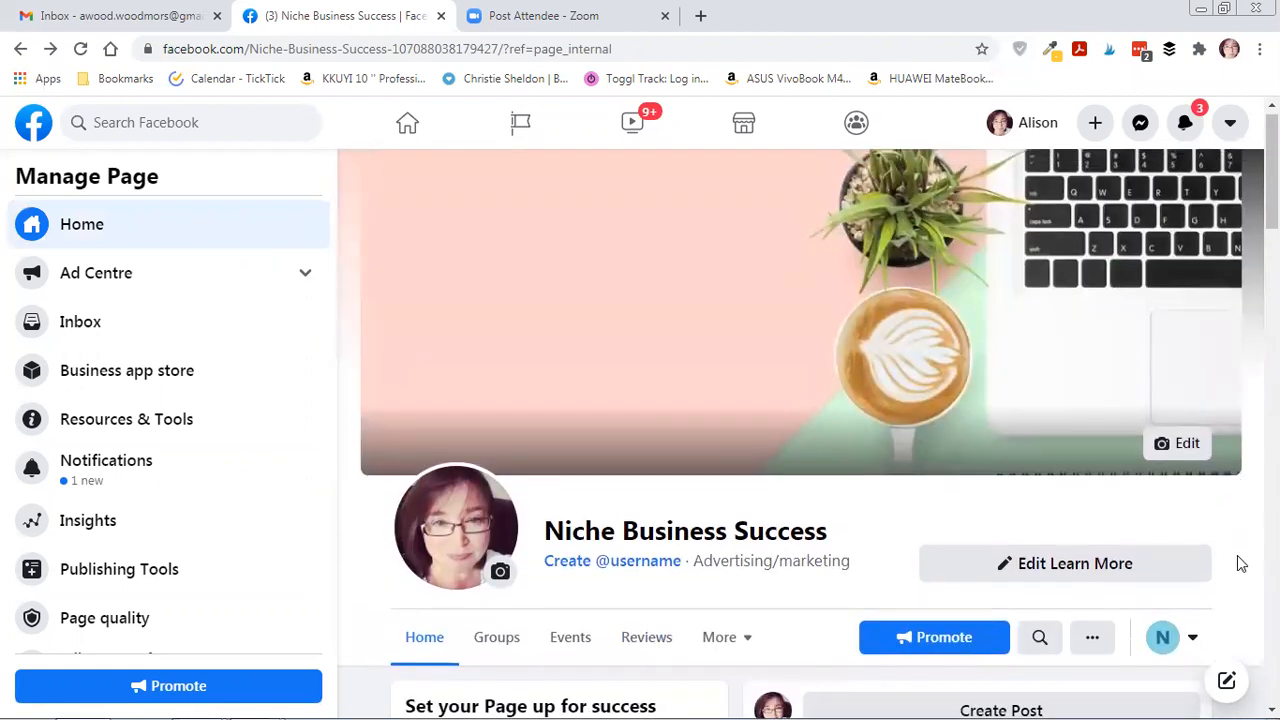